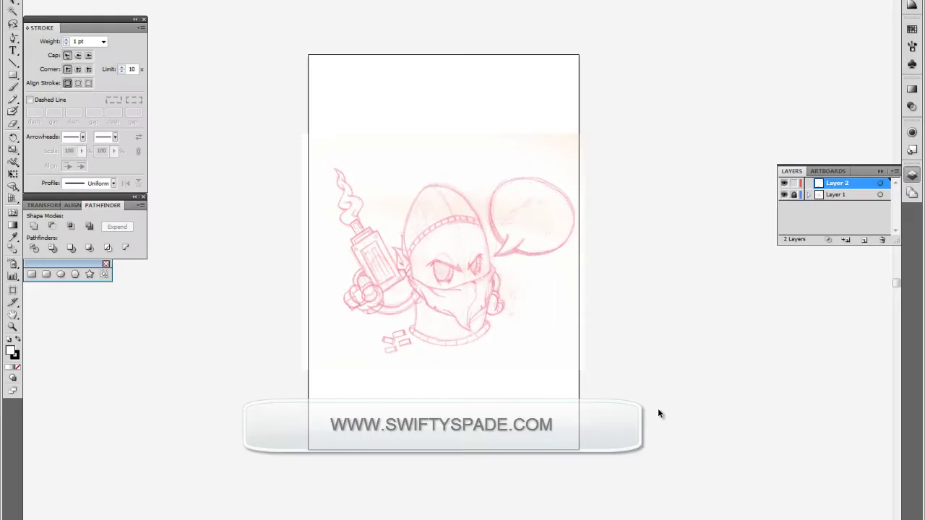
- Trace the spray can's full outline in a 4 pt black stroke and close it
{"action": "key", "text": "ctrl+plus"}
{"action": "key", "text": "ctrl+plus"}
{"action": "key", "text": "ctrl+plus"}
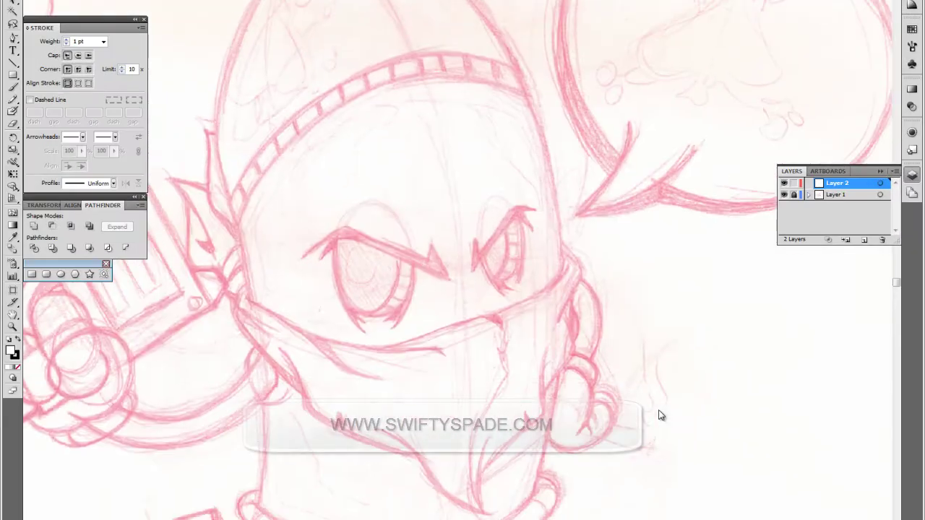
{"action": "left_click_drag", "start_coordinate": [531, 497], "coordinate": [651, 377]}
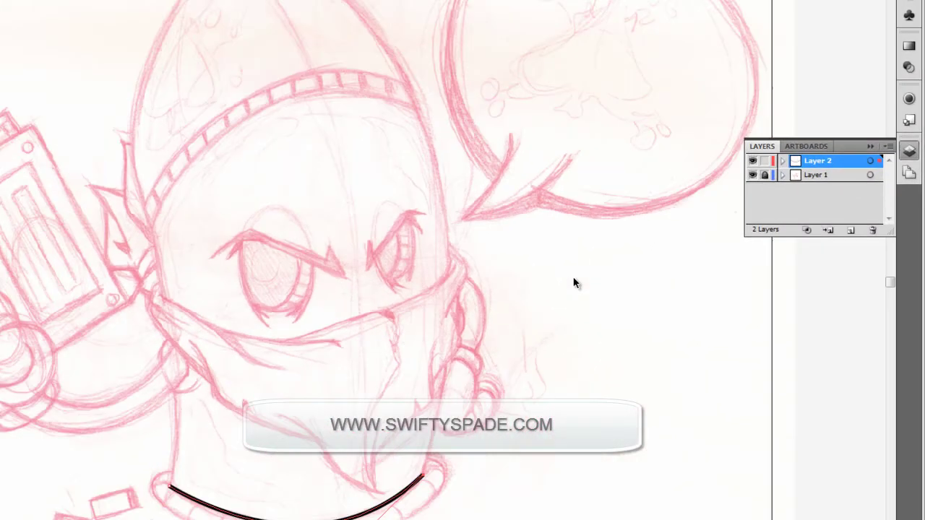
{"action": "left_click_drag", "start_coordinate": [433, 282], "coordinate": [383, 47]}
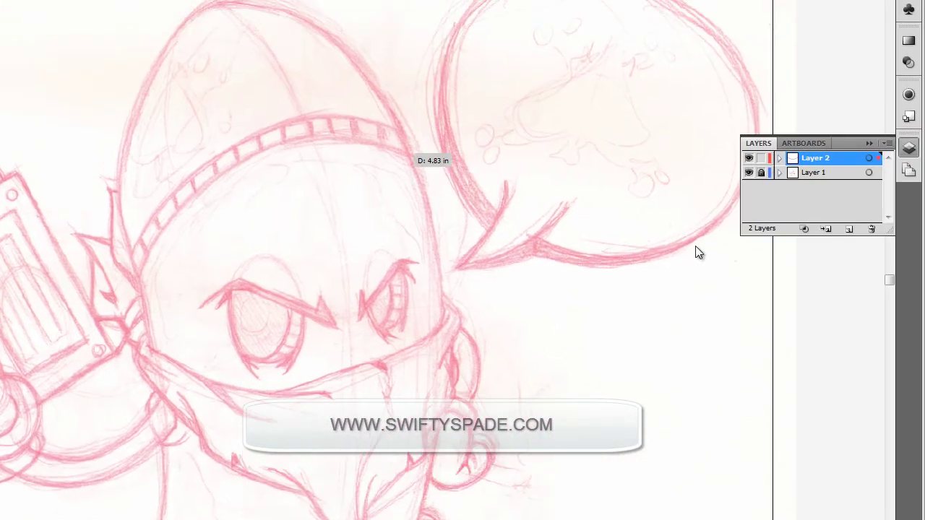
{"action": "left_click_drag", "start_coordinate": [217, 111], "coordinate": [154, 128]}
{"action": "scroll", "coordinate": [343, 440], "scroll_direction": "down", "scroll_amount": 3}
{"action": "left_click_drag", "start_coordinate": [143, 169], "coordinate": [153, 224]}
{"action": "scroll", "coordinate": [153, 224], "scroll_direction": "down", "scroll_amount": 2}
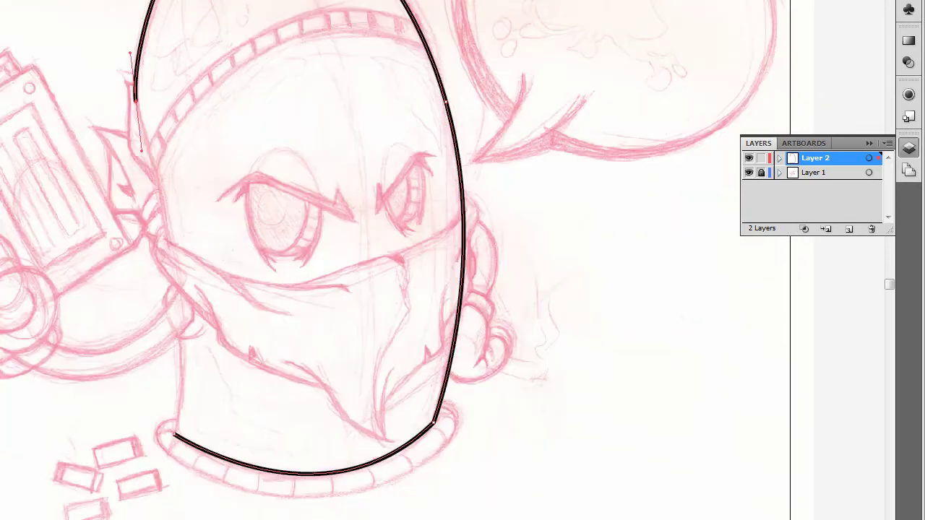
{"action": "left_click_drag", "start_coordinate": [181, 282], "coordinate": [182, 339]}
{"action": "left_click", "coordinate": [178, 432]}
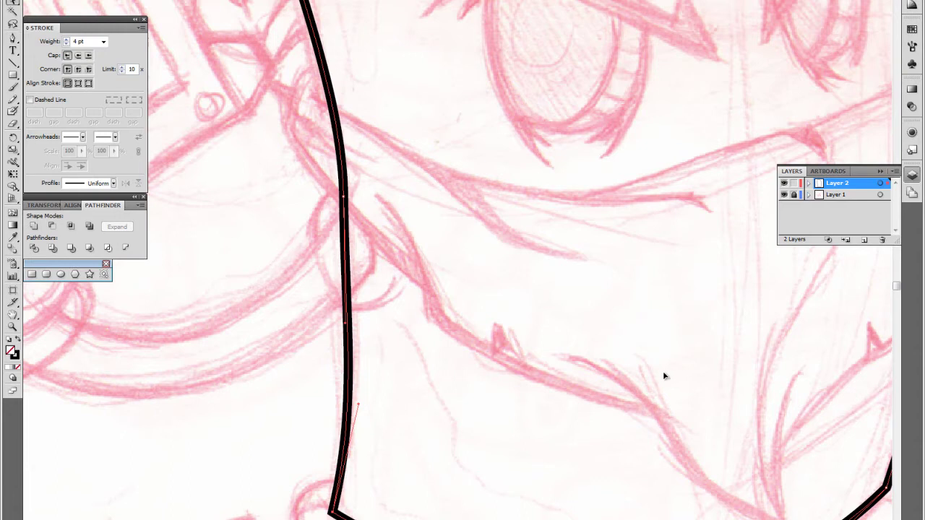
{"action": "scroll", "coordinate": [666, 376], "scroll_direction": "up", "scroll_amount": 2}
- Draw a curved black line along the cup rim with a corner up its right side
{"action": "key", "text": "p"}
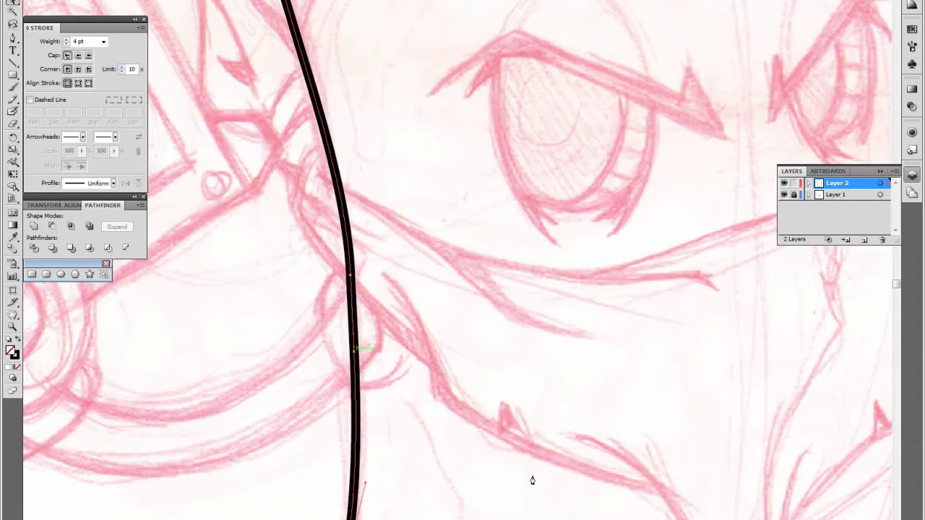
{"action": "key", "text": "ctrl+0"}
{"action": "key", "text": "ctrl+plus"}
{"action": "scroll", "coordinate": [462, 289], "scroll_direction": "down", "scroll_amount": 2}
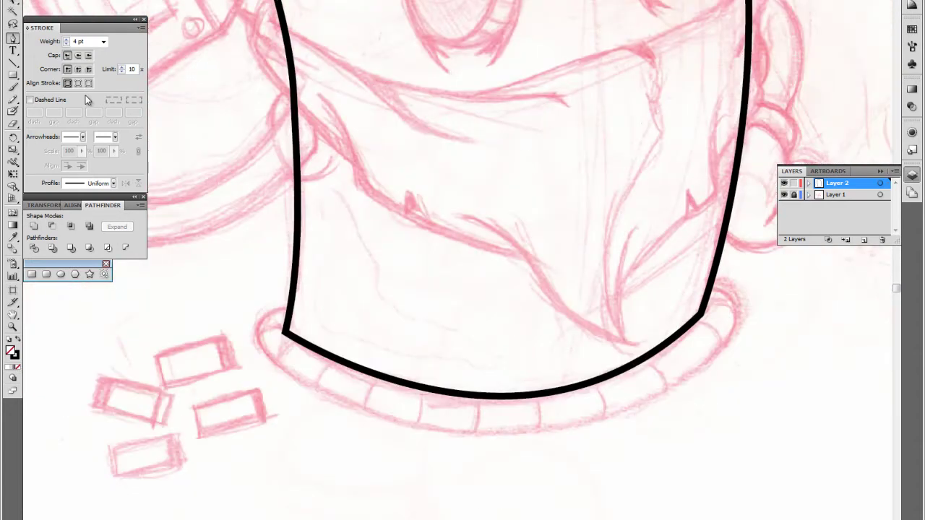
{"action": "left_click_drag", "start_coordinate": [289, 309], "coordinate": [285, 331]}
{"action": "left_click_drag", "start_coordinate": [524, 433], "coordinate": [438, 470]}
{"action": "scroll", "coordinate": [525, 503], "scroll_direction": "up", "scroll_amount": 1}
{"action": "left_click_drag", "start_coordinate": [524, 504], "coordinate": [533, 498]}
{"action": "left_click", "coordinate": [575, 356]}
- Draw the cap band's top edge as a smooth curved line
{"action": "scroll", "coordinate": [532, 406], "scroll_direction": "up", "scroll_amount": 5}
{"action": "scroll", "coordinate": [510, 231], "scroll_direction": "up", "scroll_amount": 3}
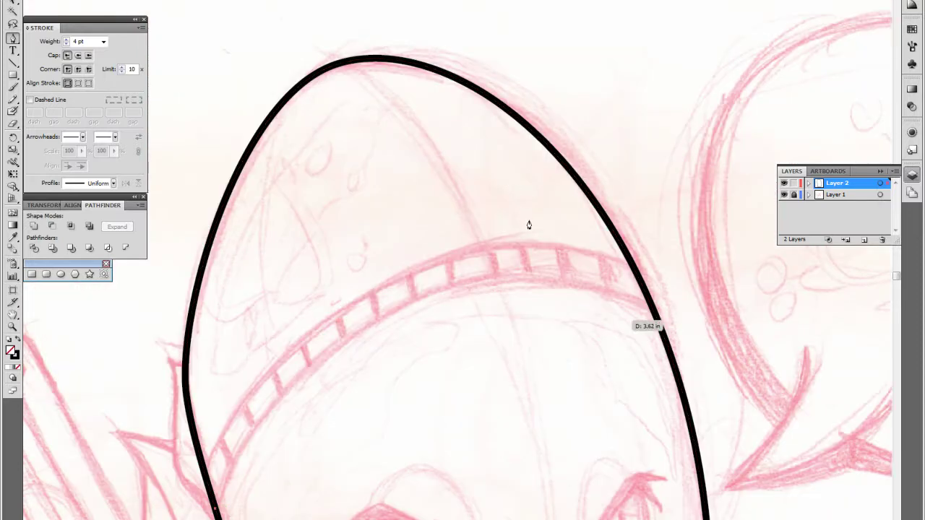
{"action": "scroll", "coordinate": [528, 223], "scroll_direction": "right", "scroll_amount": 3}
{"action": "left_click_drag", "start_coordinate": [530, 221], "coordinate": [495, 96]}
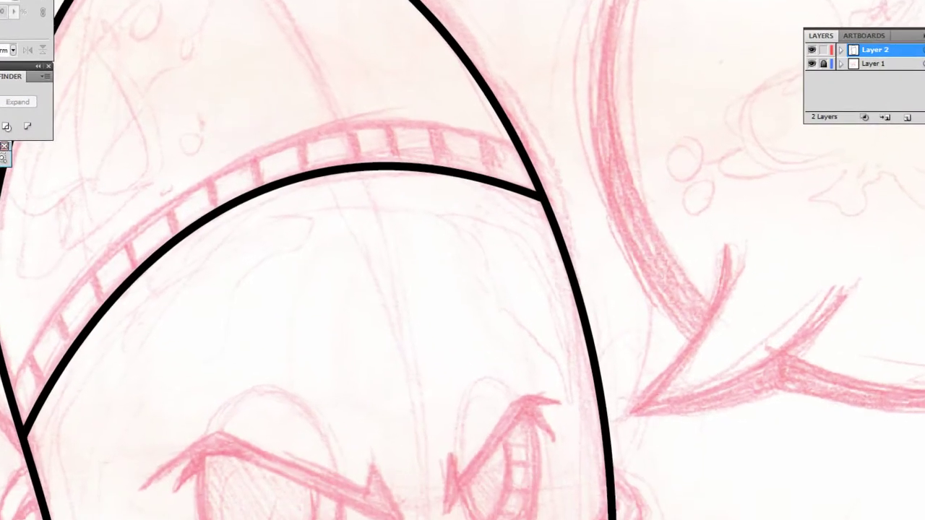
{"action": "left_click_drag", "start_coordinate": [516, 134], "coordinate": [880, 236]}
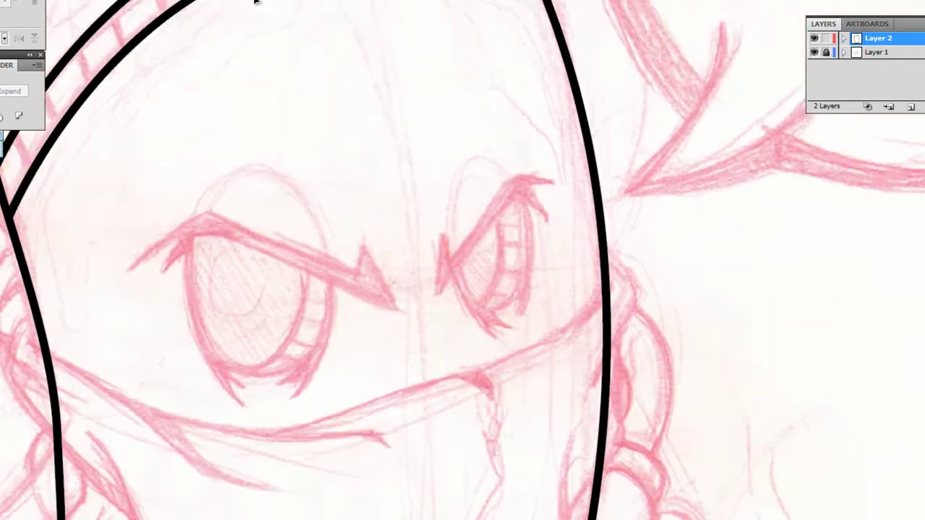
{"action": "scroll", "coordinate": [253, 7], "scroll_direction": "up", "scroll_amount": 3}
- Outline the left eyebrow as a pointed, notched shape filled solid black
{"action": "left_click", "coordinate": [574, 348]}
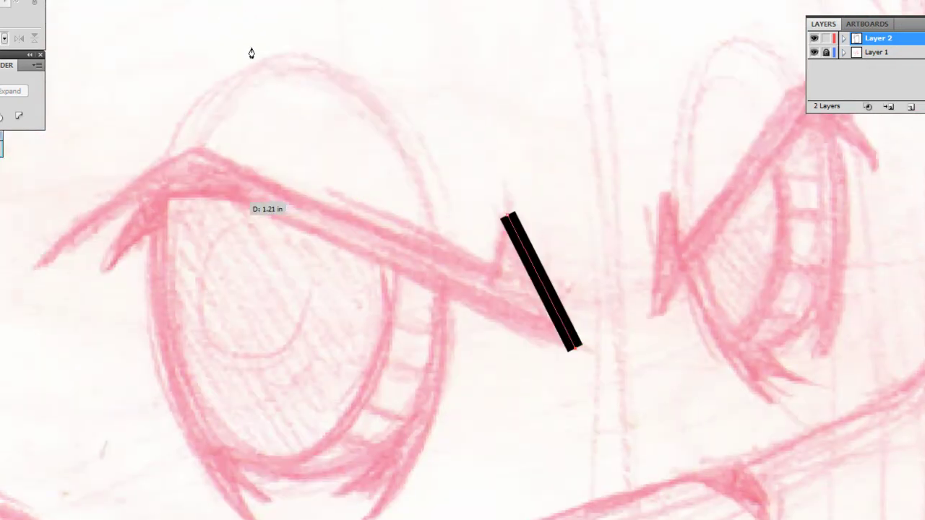
{"action": "left_click", "coordinate": [268, 209]}
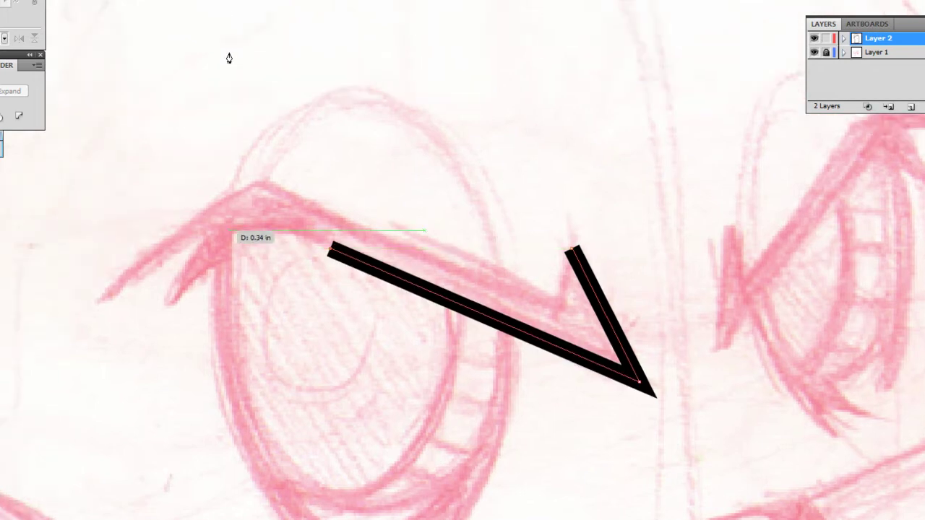
{"action": "left_click", "coordinate": [229, 174]}
{"action": "left_click", "coordinate": [168, 250]}
{"action": "key", "text": "shift+x"}
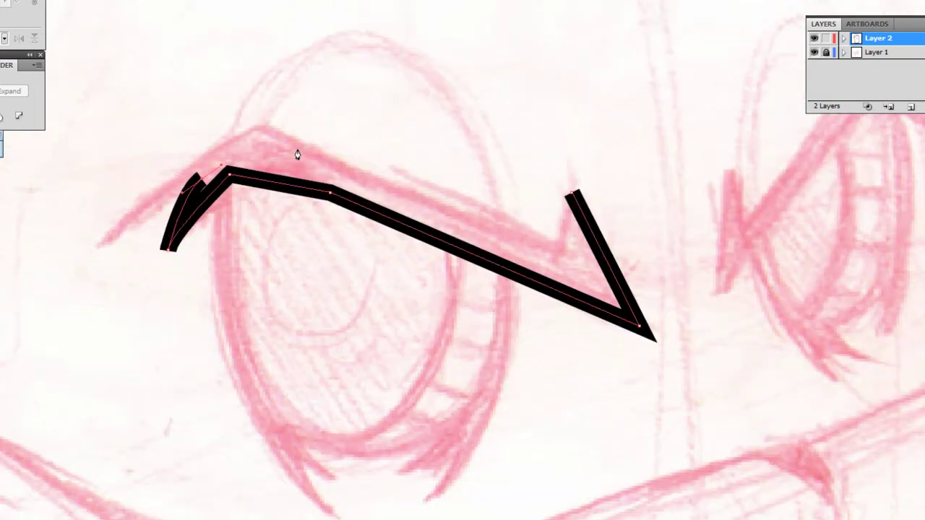
{"action": "left_click_drag", "start_coordinate": [234, 105], "coordinate": [270, 165]}
{"action": "left_click_drag", "start_coordinate": [126, 298], "coordinate": [112, 316]}
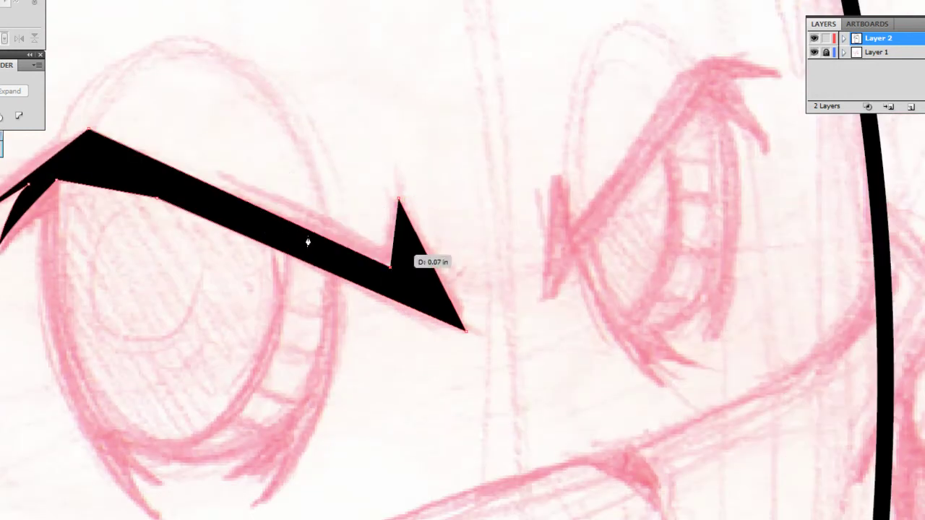
{"action": "left_click_drag", "start_coordinate": [307, 242], "coordinate": [274, 306]}
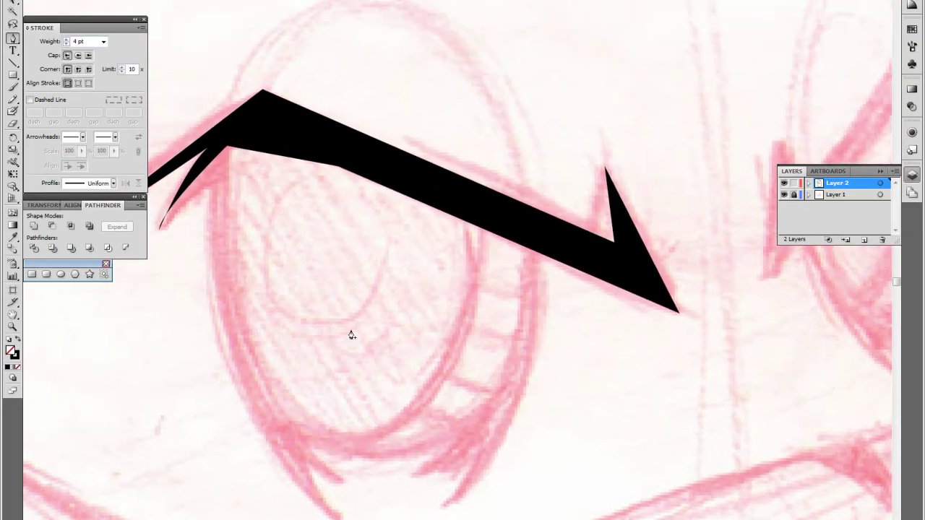
- Draw the left eye's curved outline in thick black strokes
{"action": "left_click_drag", "start_coordinate": [361, 456], "coordinate": [526, 455]}
{"action": "left_click", "coordinate": [534, 238]}
{"action": "left_click_drag", "start_coordinate": [485, 277], "coordinate": [487, 72]}
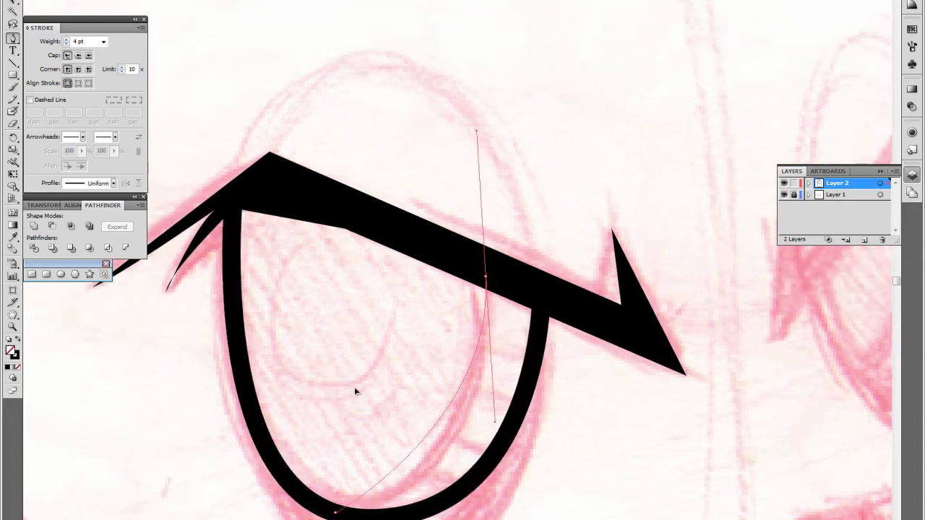
{"action": "scroll", "coordinate": [355, 375], "scroll_direction": "up", "scroll_amount": 3}
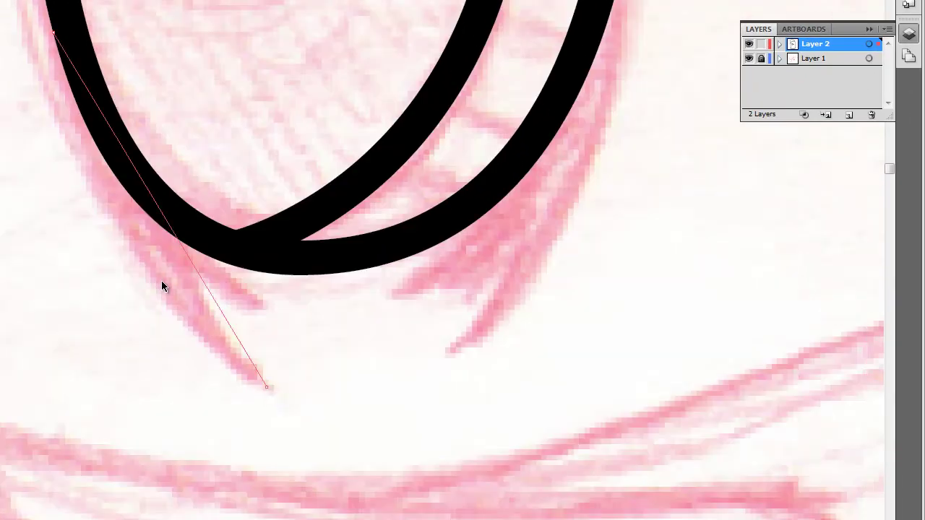
- Draw a closed black lash shape with two spikes below the eye, removing a stray segment
{"action": "left_click_drag", "start_coordinate": [266, 386], "coordinate": [403, 460]}
{"action": "left_click_drag", "start_coordinate": [209, 361], "coordinate": [195, 309]}
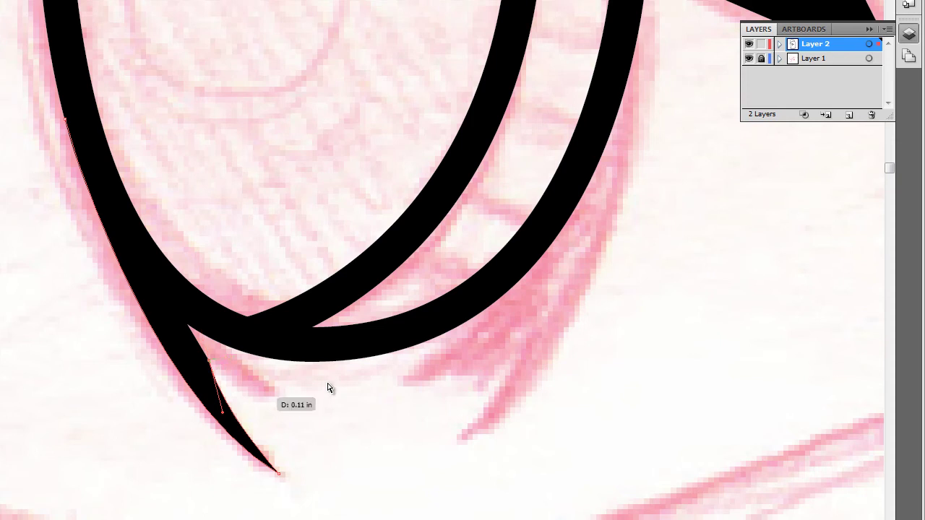
{"action": "left_click_drag", "start_coordinate": [281, 403], "coordinate": [249, 257]}
{"action": "left_click_drag", "start_coordinate": [233, 333], "coordinate": [228, 295]}
{"action": "left_click", "coordinate": [130, 205]}
{"action": "scroll", "coordinate": [129, 207], "scroll_direction": "right", "scroll_amount": 5}
{"action": "left_click_drag", "start_coordinate": [386, 40], "coordinate": [397, 10]}
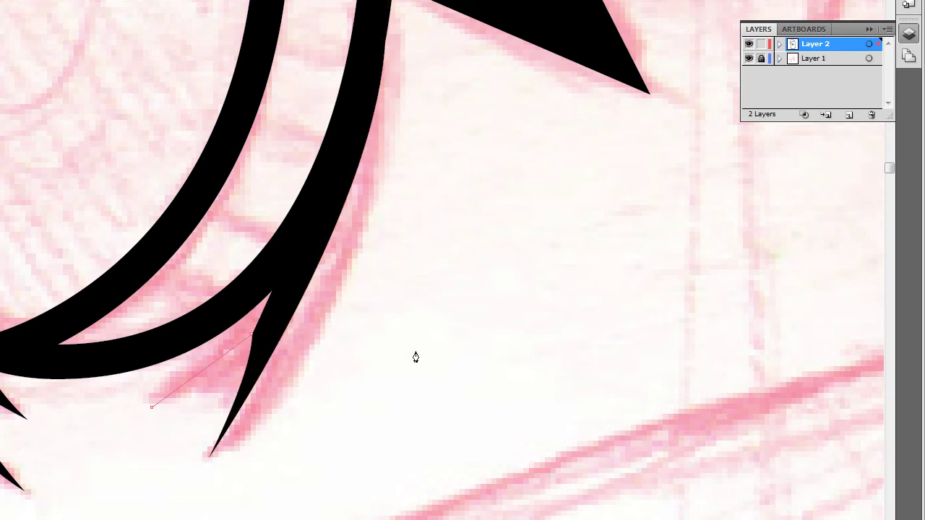
{"action": "left_click_drag", "start_coordinate": [151, 407], "coordinate": [199, 394]}
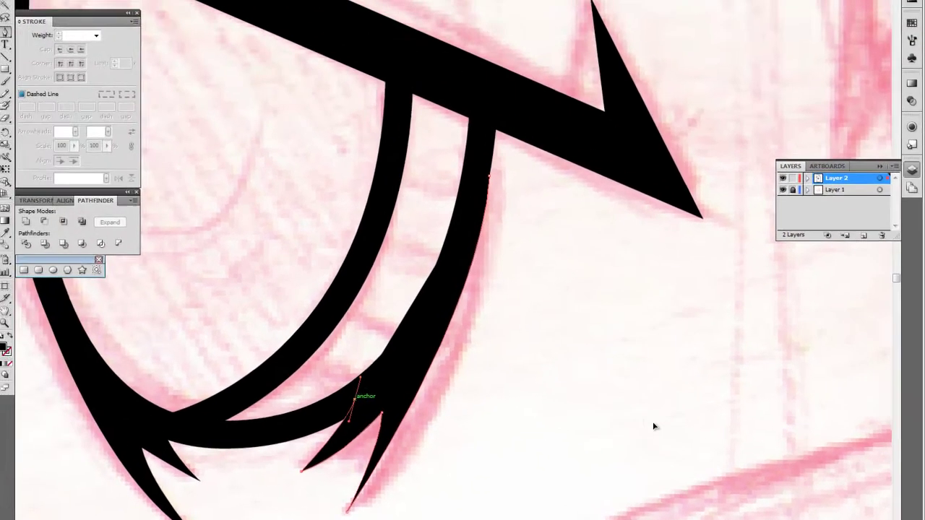
{"action": "key", "text": "ctrl+z"}
{"action": "scroll", "coordinate": [599, 383], "scroll_direction": "right", "scroll_amount": 5}
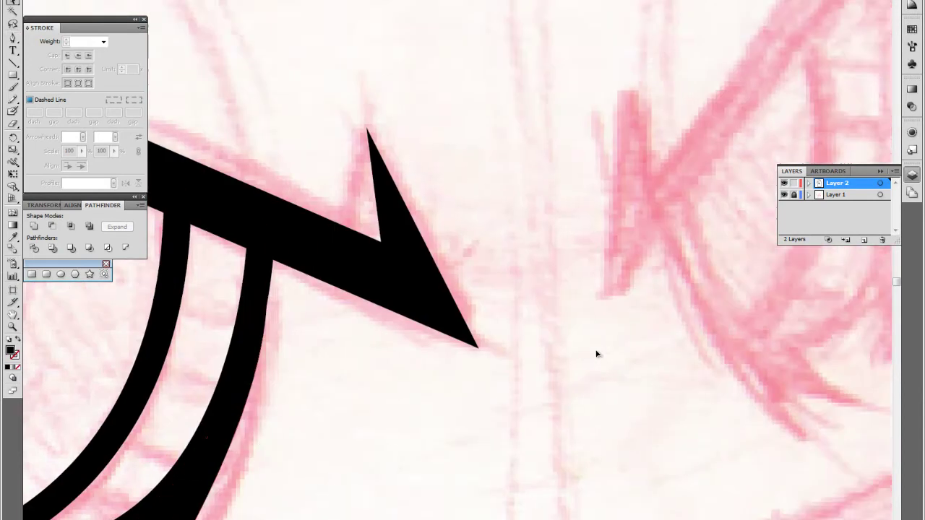
{"action": "scroll", "coordinate": [596, 354], "scroll_direction": "up", "scroll_amount": 5}
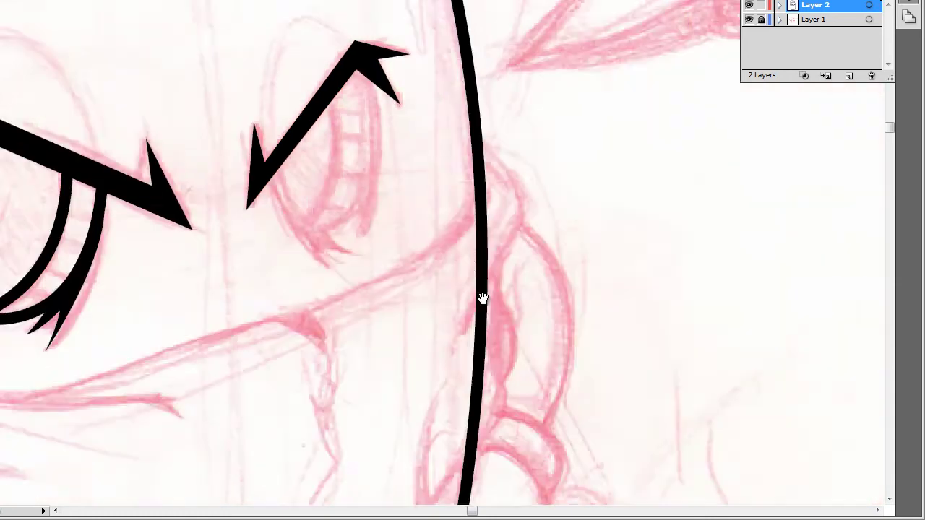
- Extend the right eye's outline upward and switch it to a solid black fill
{"action": "scroll", "coordinate": [428, 194], "scroll_direction": "up", "scroll_amount": 3}
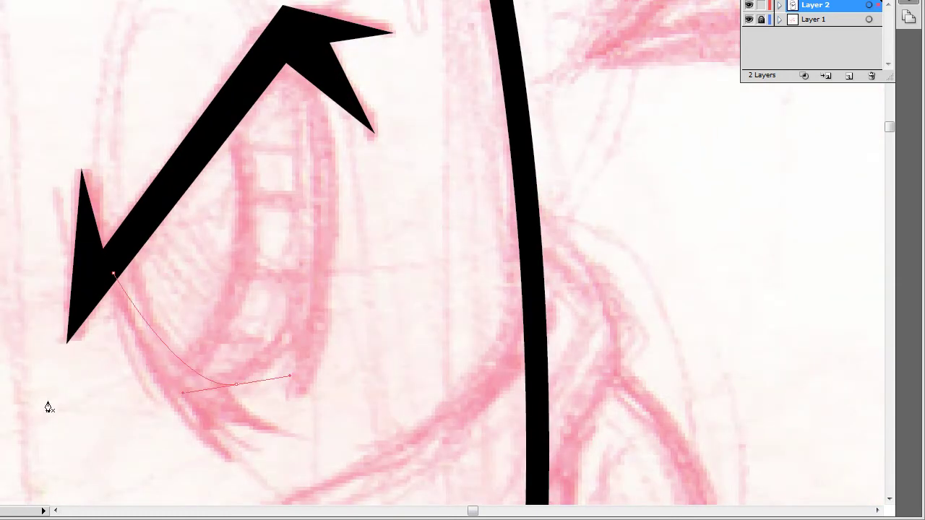
{"action": "left_click", "coordinate": [315, 71]}
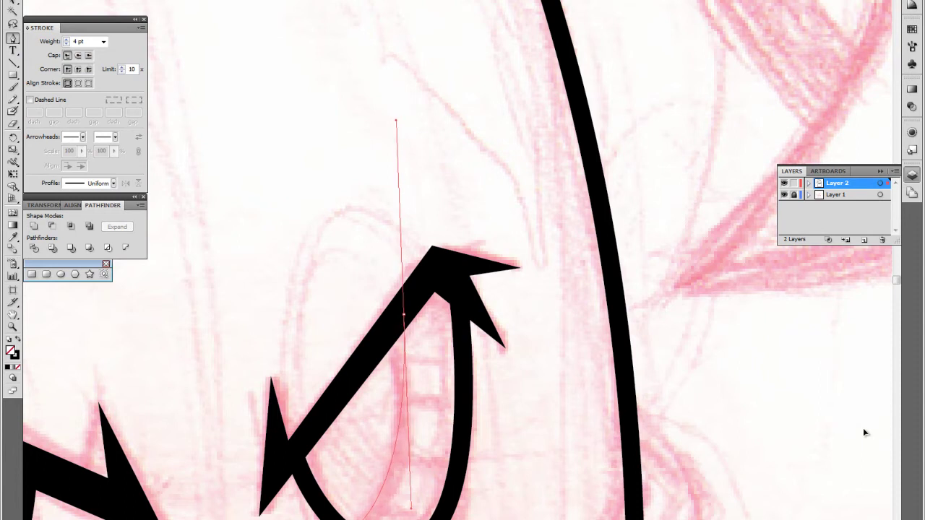
{"action": "scroll", "coordinate": [618, 294], "scroll_direction": "up", "scroll_amount": 5}
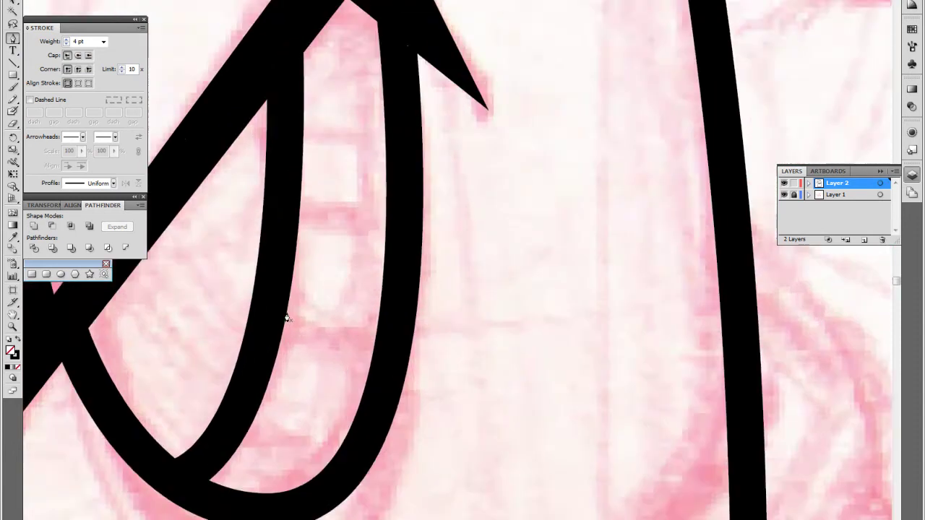
{"action": "key", "text": "shift+x"}
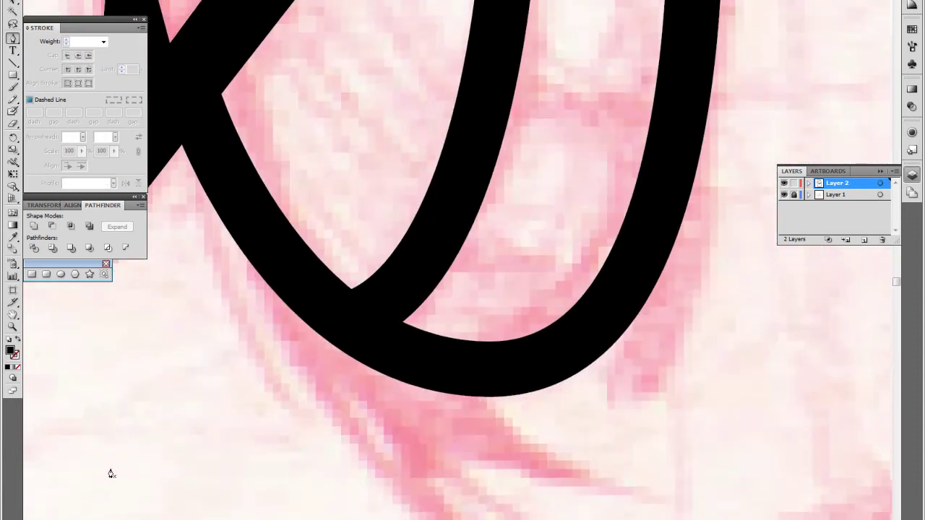
- Draw the right eye's spiky lower lash and pull out a second spike
{"action": "left_click_drag", "start_coordinate": [426, 469], "coordinate": [491, 517]}
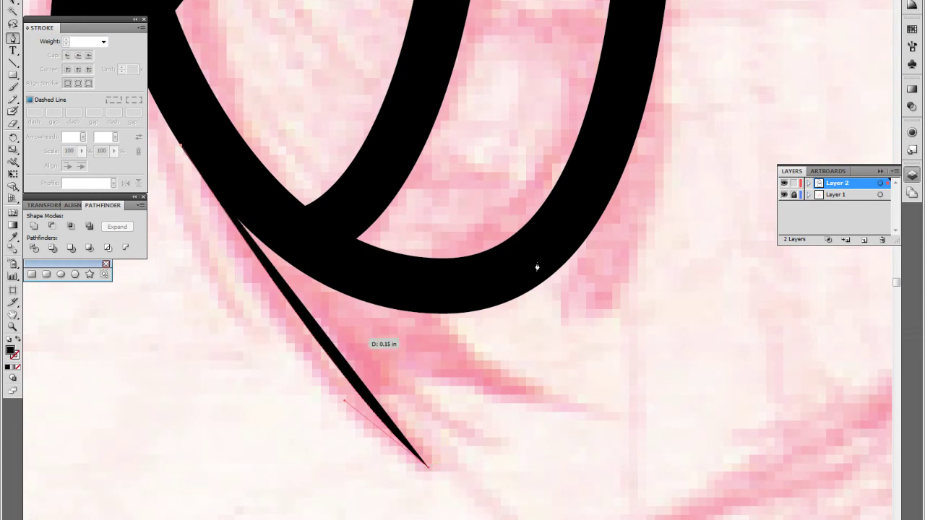
{"action": "left_click", "coordinate": [357, 331]}
{"action": "left_click", "coordinate": [610, 411]}
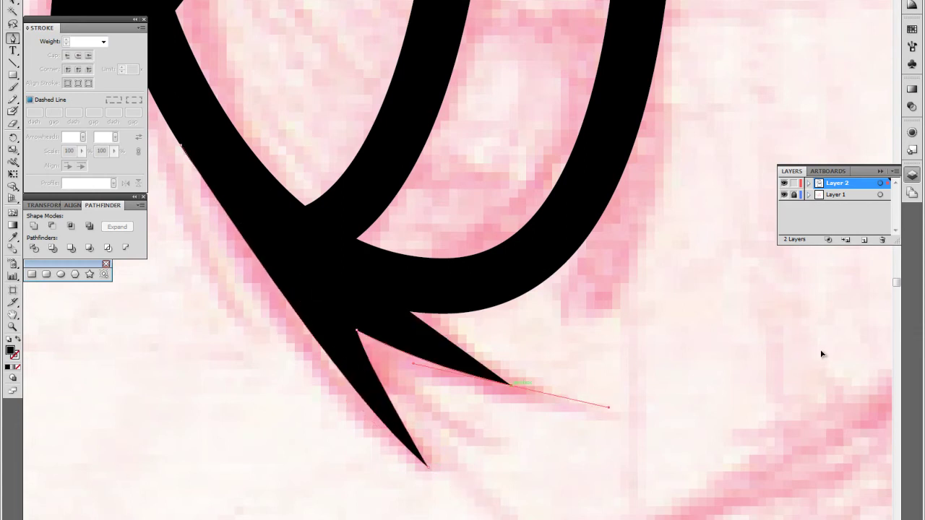
{"action": "scroll", "coordinate": [835, 345], "scroll_direction": "up", "scroll_amount": 3}
{"action": "scroll", "coordinate": [839, 351], "scroll_direction": "right", "scroll_amount": 3}
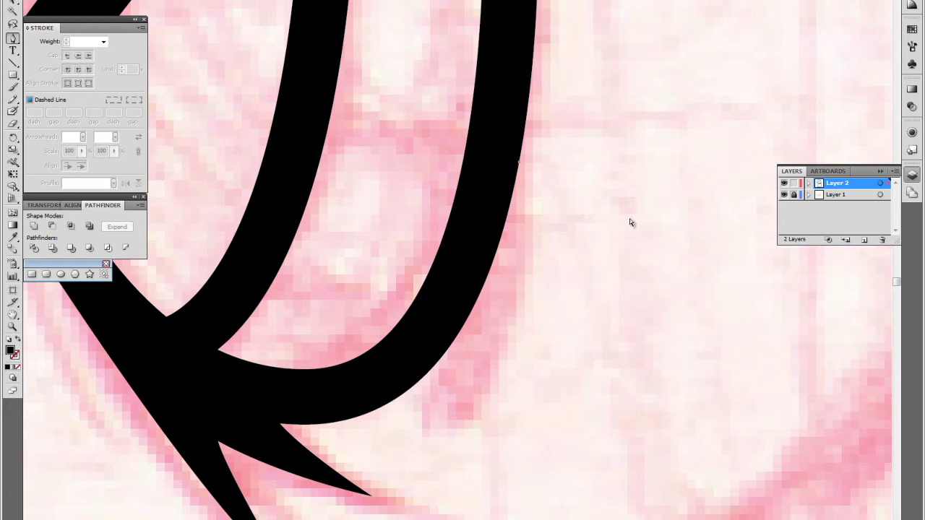
{"action": "scroll", "coordinate": [630, 223], "scroll_direction": "down", "scroll_amount": 3}
{"action": "scroll", "coordinate": [561, 188], "scroll_direction": "up", "scroll_amount": 2}
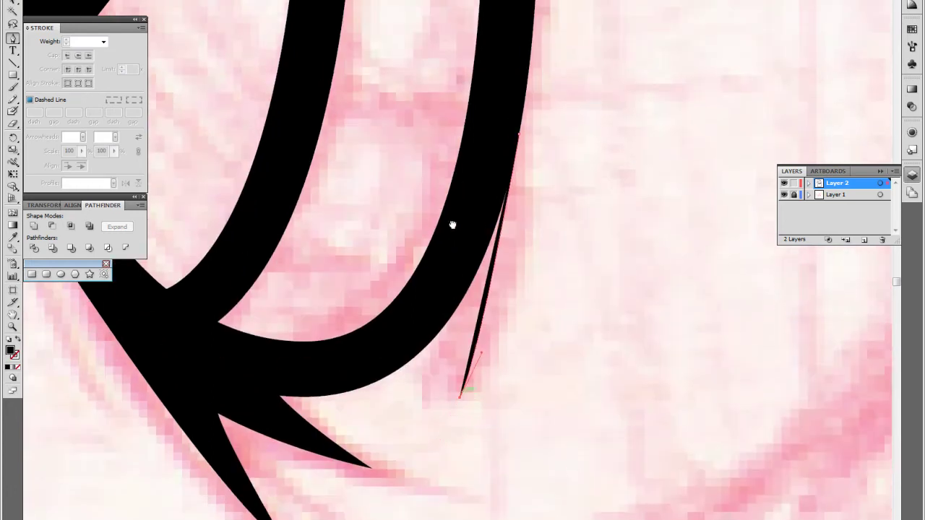
{"action": "key", "text": "ctrl+z"}
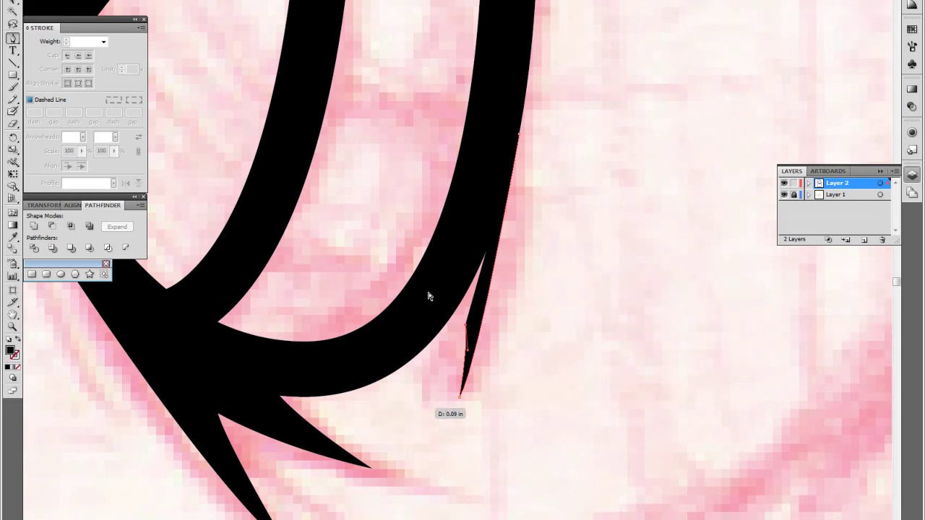
{"action": "mouse_move", "coordinate": [252, 411]}
{"action": "left_mouse_down"}
{"action": "mouse_move", "coordinate": [334, 324]}
{"action": "mouse_move", "coordinate": [361, 352]}
{"action": "left_mouse_up"}
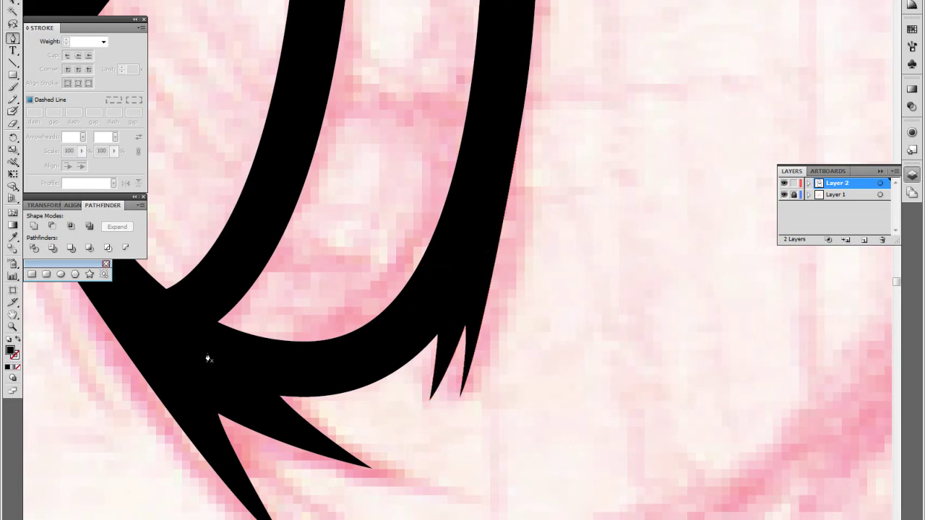
{"action": "scroll", "coordinate": [208, 359], "scroll_direction": "down", "scroll_amount": 5}
{"action": "scroll", "coordinate": [545, 342], "scroll_direction": "down", "scroll_amount": 2}
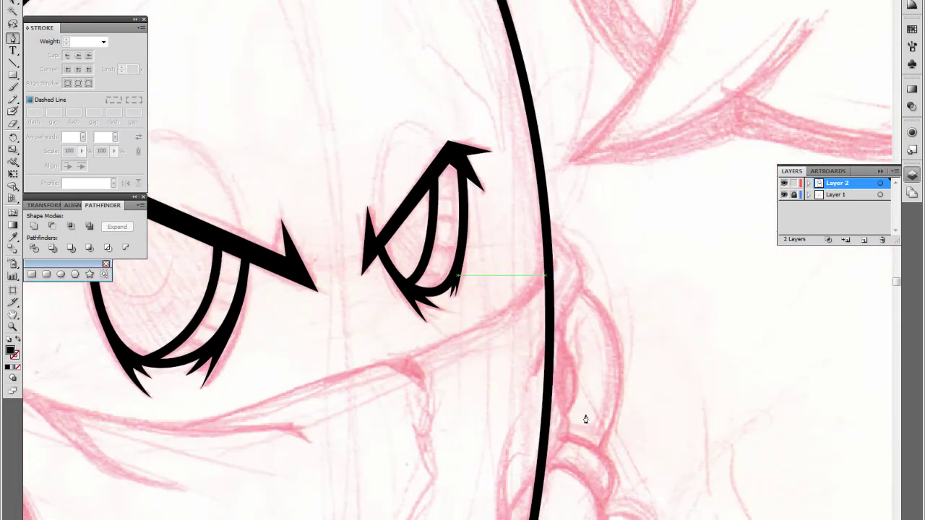
- Set a black stroke with no fill and begin the bandana's edge line
{"action": "scroll", "coordinate": [317, 318], "scroll_direction": "left", "scroll_amount": 3}
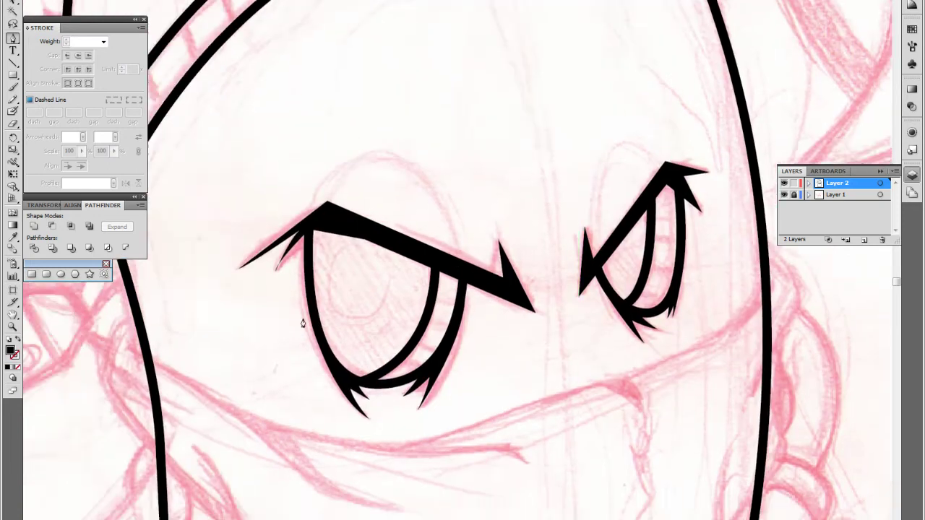
{"action": "scroll", "coordinate": [300, 319], "scroll_direction": "down", "scroll_amount": 1}
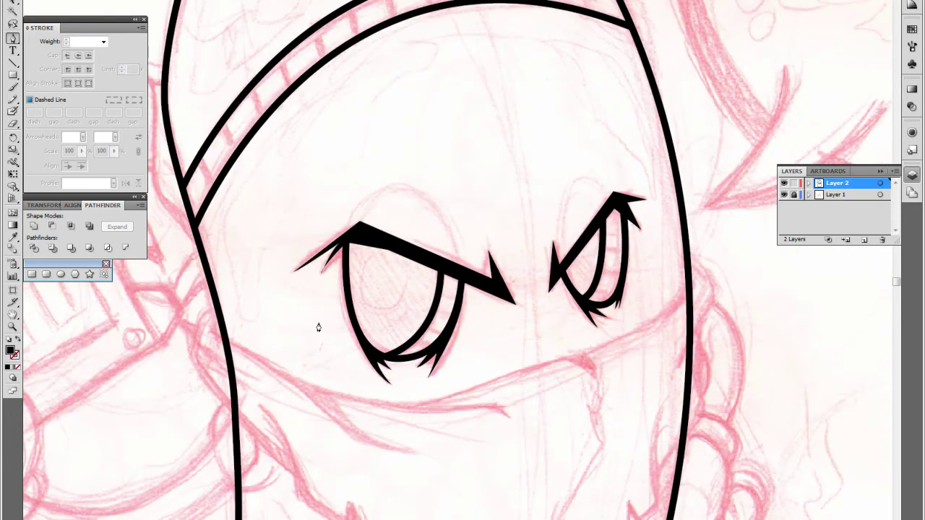
{"action": "scroll", "coordinate": [327, 329], "scroll_direction": "right", "scroll_amount": 3}
{"action": "scroll", "coordinate": [326, 324], "scroll_direction": "down", "scroll_amount": 3}
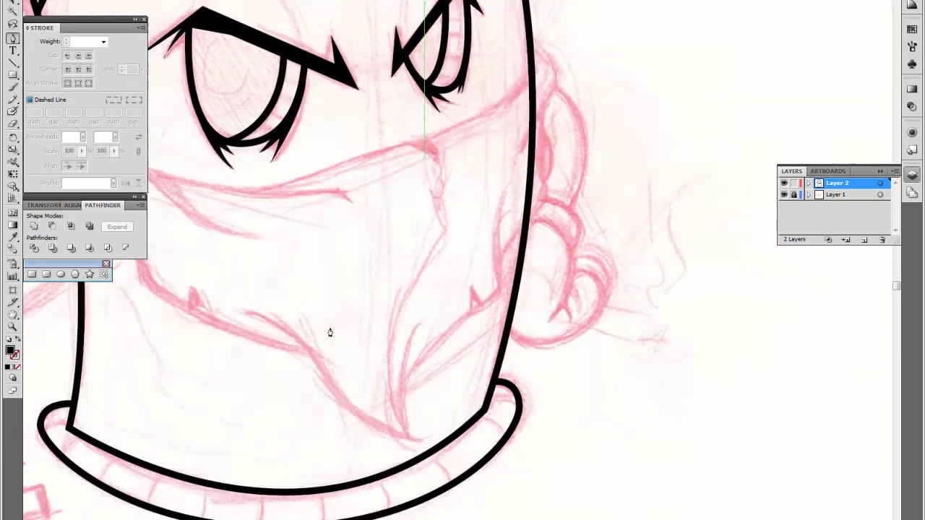
{"action": "scroll", "coordinate": [330, 330], "scroll_direction": "up", "scroll_amount": 2}
{"action": "key", "text": "shift+x"}
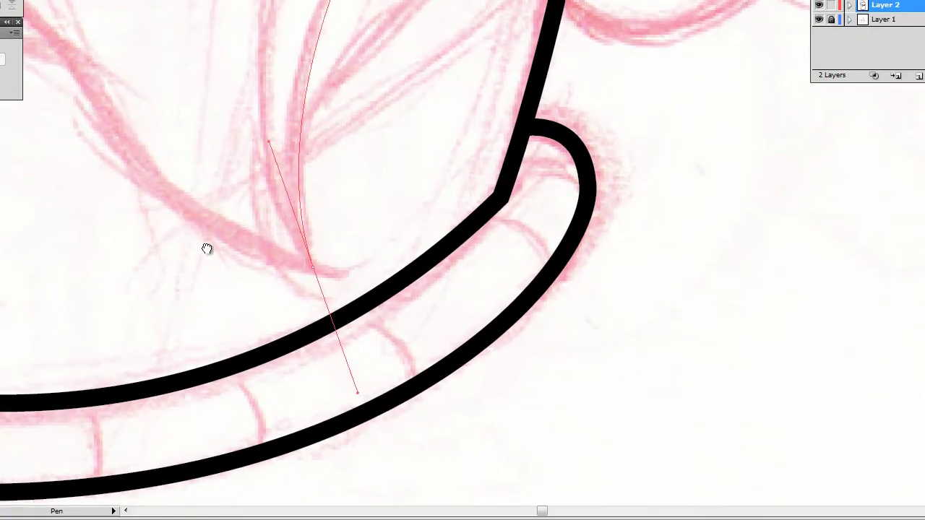
{"action": "left_click_drag", "start_coordinate": [368, 354], "coordinate": [417, 493]}
{"action": "mouse_move", "coordinate": [49, 158]}
{"action": "left_mouse_down"}
{"action": "mouse_move", "coordinate": [150, 226]}
{"action": "mouse_move", "coordinate": [268, 237]}
{"action": "left_mouse_up"}
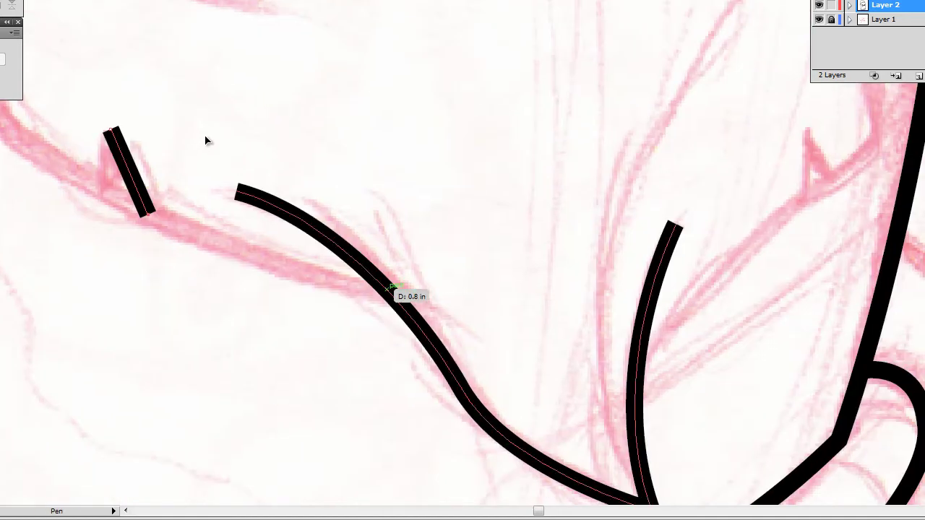
- Trace the bandana's zigzag fold with pointed corner points
{"action": "left_click_drag", "start_coordinate": [388, 292], "coordinate": [479, 313]}
{"action": "left_click_drag", "start_coordinate": [161, 127], "coordinate": [280, 234]}
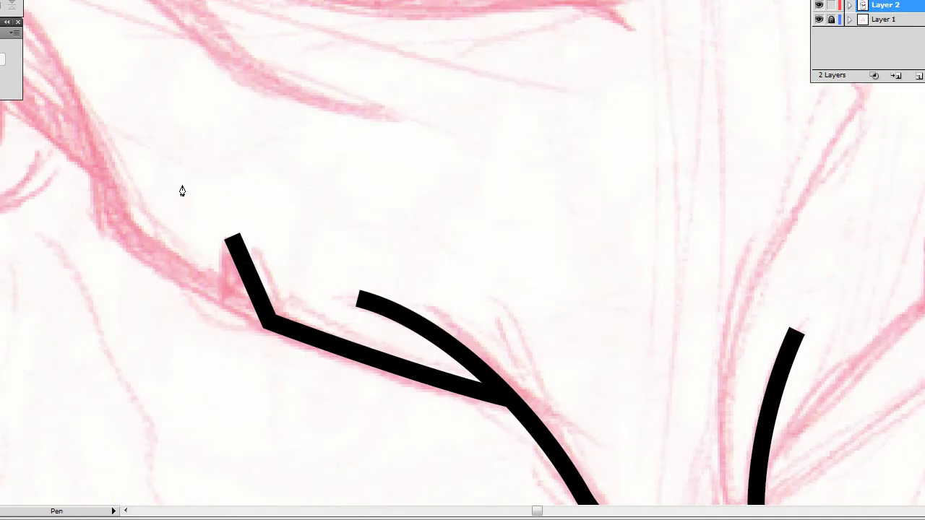
{"action": "left_click_drag", "start_coordinate": [224, 269], "coordinate": [245, 260]}
{"action": "left_click", "coordinate": [244, 279]}
{"action": "left_click_drag", "start_coordinate": [210, 219], "coordinate": [278, 339]}
{"action": "left_click", "coordinate": [190, 310]}
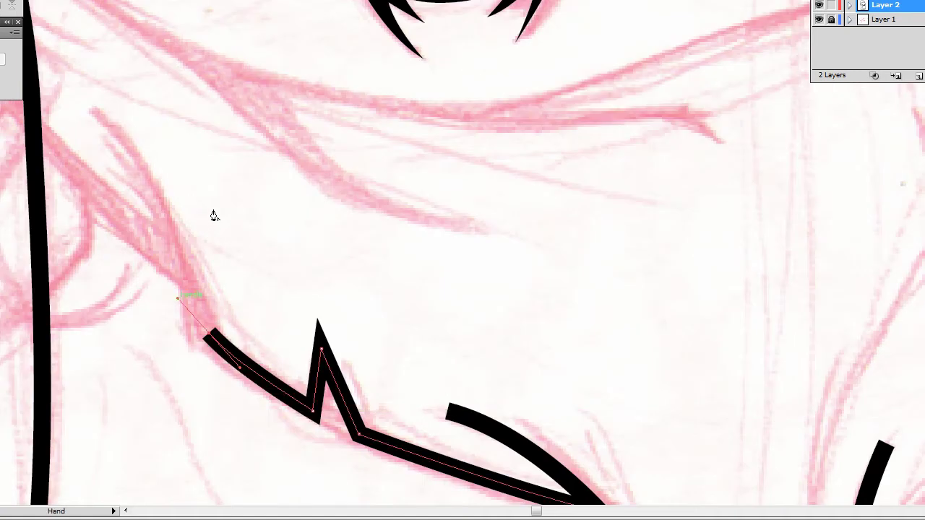
{"action": "left_click_drag", "start_coordinate": [213, 212], "coordinate": [289, 284]}
{"action": "left_click_drag", "start_coordinate": [169, 190], "coordinate": [123, 148]}
- Carry the bandana line up to the head outline and along its lower edge across the face
{"action": "scroll", "coordinate": [101, 289], "scroll_direction": "left", "scroll_amount": 5}
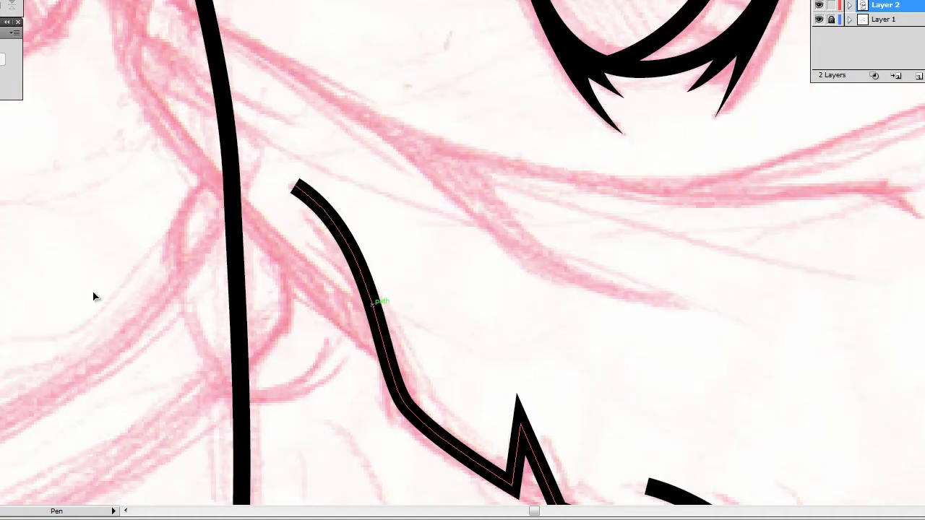
{"action": "scroll", "coordinate": [112, 287], "scroll_direction": "up", "scroll_amount": 4}
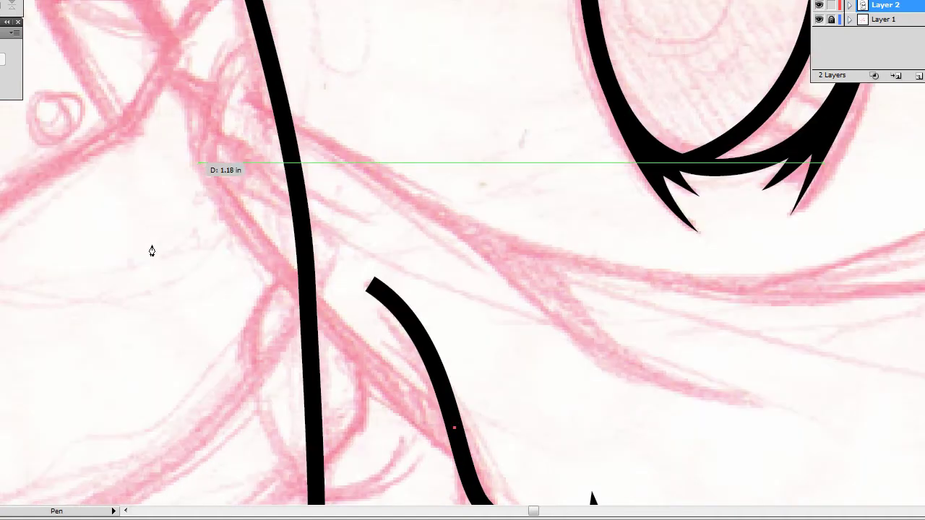
{"action": "left_click", "coordinate": [235, 206]}
{"action": "scroll", "coordinate": [275, 159], "scroll_direction": "up", "scroll_amount": 3}
{"action": "scroll", "coordinate": [274, 149], "scroll_direction": "up", "scroll_amount": 3}
{"action": "left_click_drag", "start_coordinate": [309, 177], "coordinate": [361, 168]}
{"action": "scroll", "coordinate": [375, 254], "scroll_direction": "down", "scroll_amount": 5}
{"action": "scroll", "coordinate": [380, 247], "scroll_direction": "right", "scroll_amount": 8}
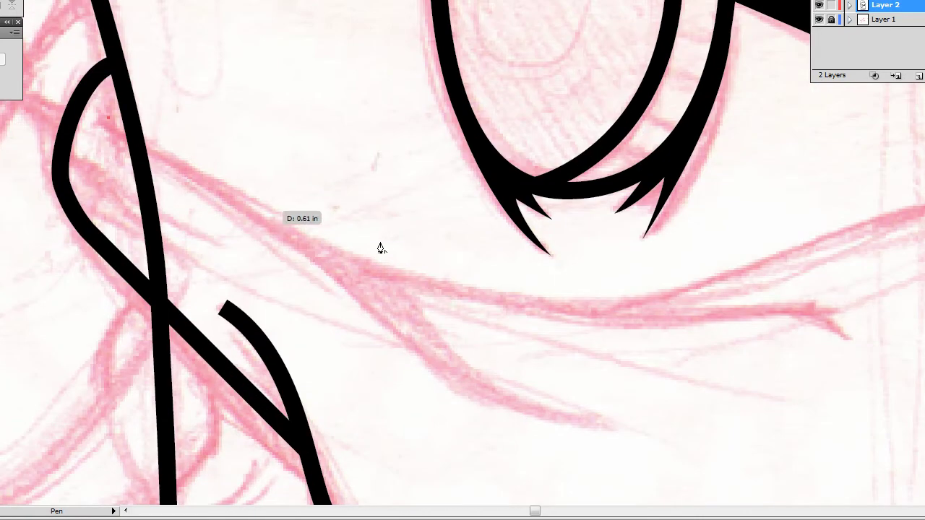
{"action": "scroll", "coordinate": [391, 180], "scroll_direction": "down", "scroll_amount": 2}
{"action": "scroll", "coordinate": [391, 180], "scroll_direction": "right", "scroll_amount": 4}
{"action": "left_click_drag", "start_coordinate": [510, 390], "coordinate": [617, 397]}
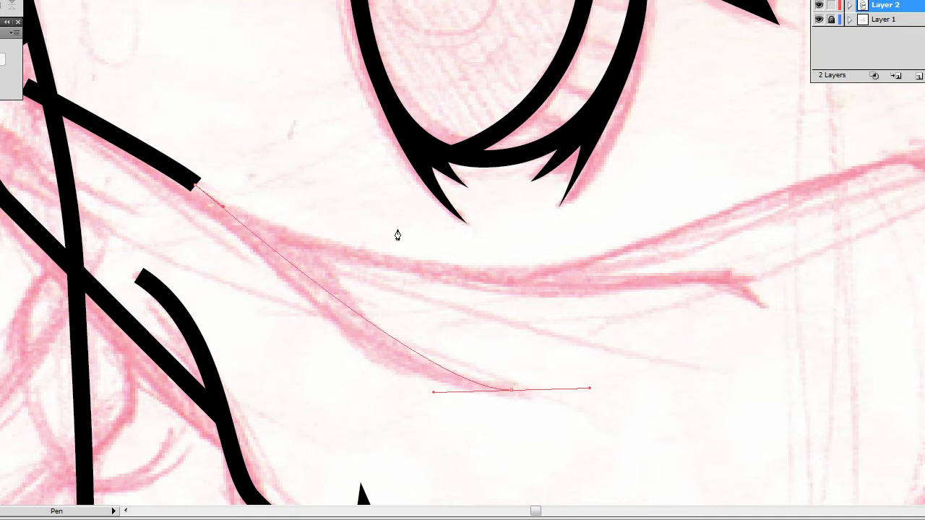
{"action": "left_click", "coordinate": [397, 242], "text": "ctrl"}
- Draw the bandana's upper edge under the eye with a V-notched fold joining the head outline
{"action": "scroll", "coordinate": [399, 257], "scroll_direction": "right", "scroll_amount": 5}
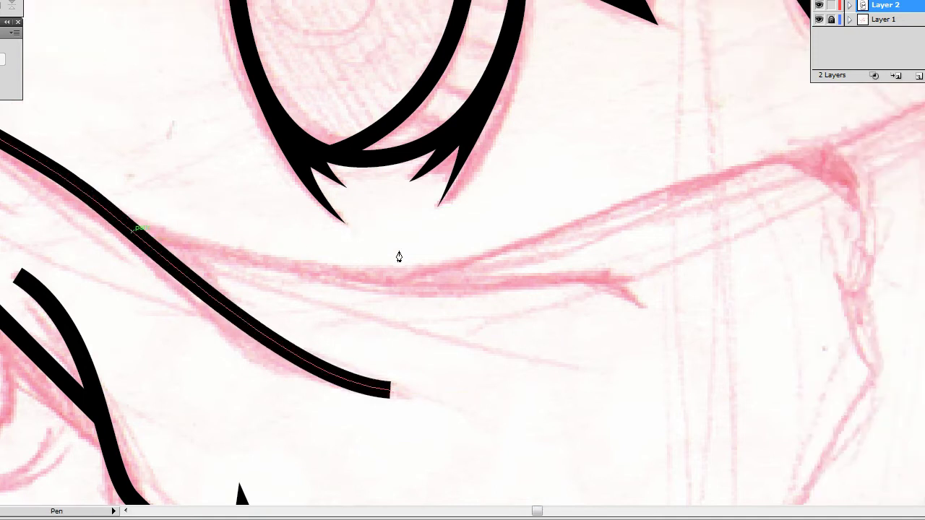
{"action": "left_click_drag", "start_coordinate": [660, 273], "coordinate": [846, 223]}
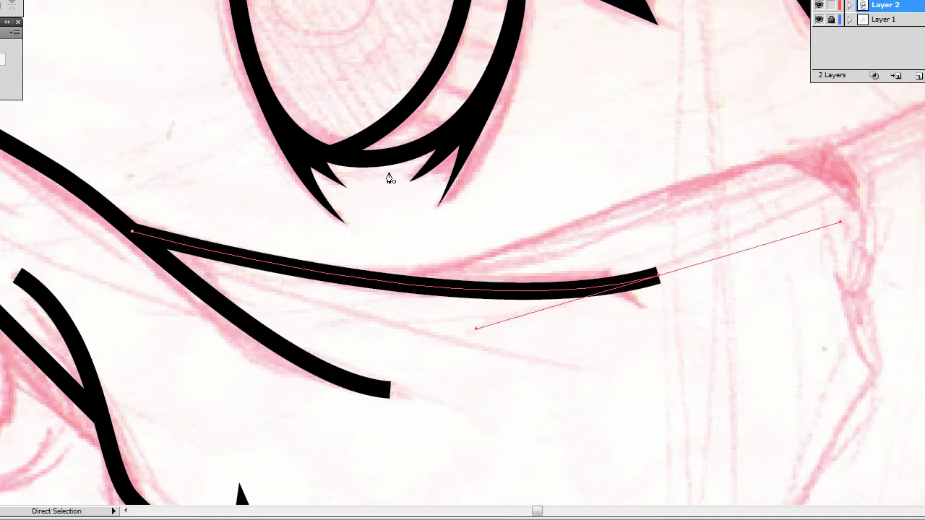
{"action": "left_click", "coordinate": [385, 180], "text": "ctrl"}
{"action": "scroll", "coordinate": [467, 160], "scroll_direction": "right", "scroll_amount": 12}
{"action": "scroll", "coordinate": [466, 160], "scroll_direction": "up", "scroll_amount": 3}
{"action": "left_click", "coordinate": [454, 217]}
{"action": "scroll", "coordinate": [443, 233], "scroll_direction": "right", "scroll_amount": 5}
{"action": "left_click", "coordinate": [422, 286]}
{"action": "scroll", "coordinate": [402, 250], "scroll_direction": "up", "scroll_amount": 3}
{"action": "left_click", "coordinate": [383, 284]}
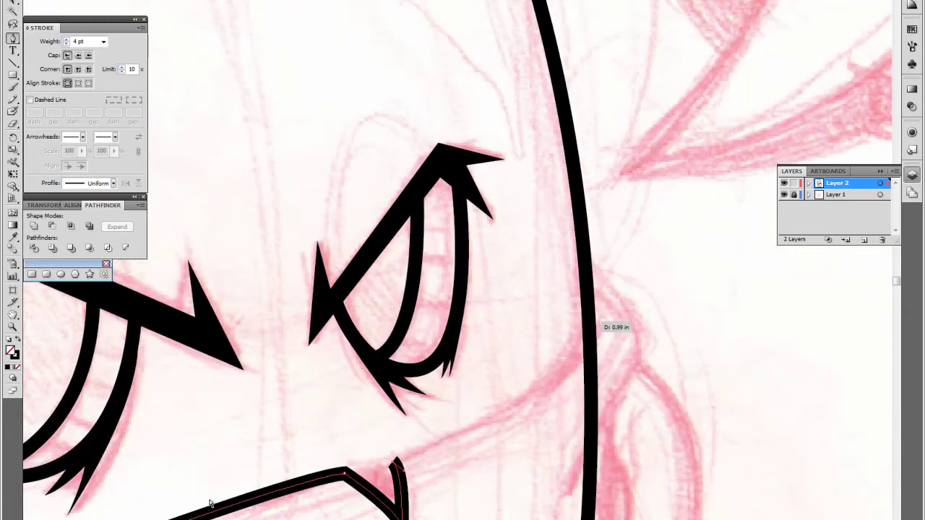
{"action": "left_click_drag", "start_coordinate": [588, 327], "coordinate": [656, 218]}
{"action": "left_click_drag", "start_coordinate": [217, 506], "coordinate": [134, 506]}
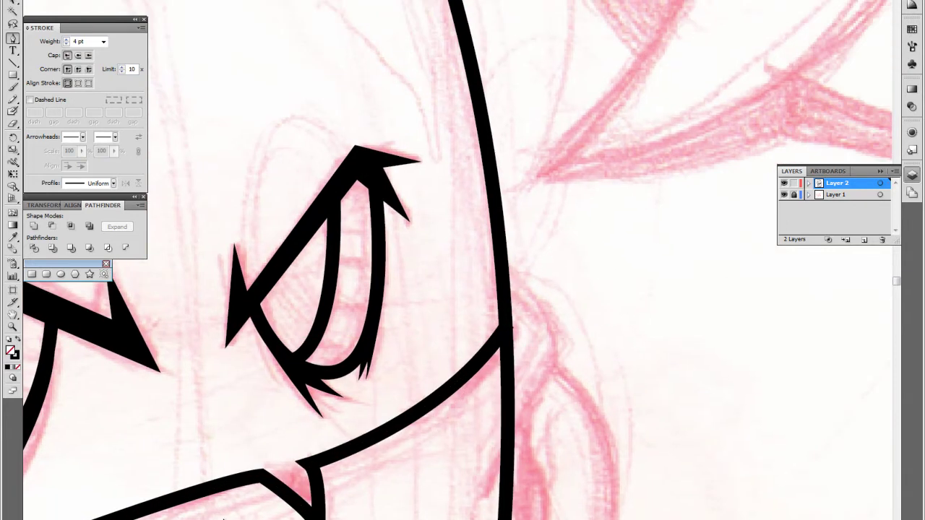
- Trace the braid loop's curved strokes beside the head line
{"action": "left_click_drag", "start_coordinate": [289, 362], "coordinate": [268, 229]}
{"action": "left_click_drag", "start_coordinate": [541, 207], "coordinate": [543, 257]}
{"action": "left_click_drag", "start_coordinate": [354, 426], "coordinate": [354, 328]}
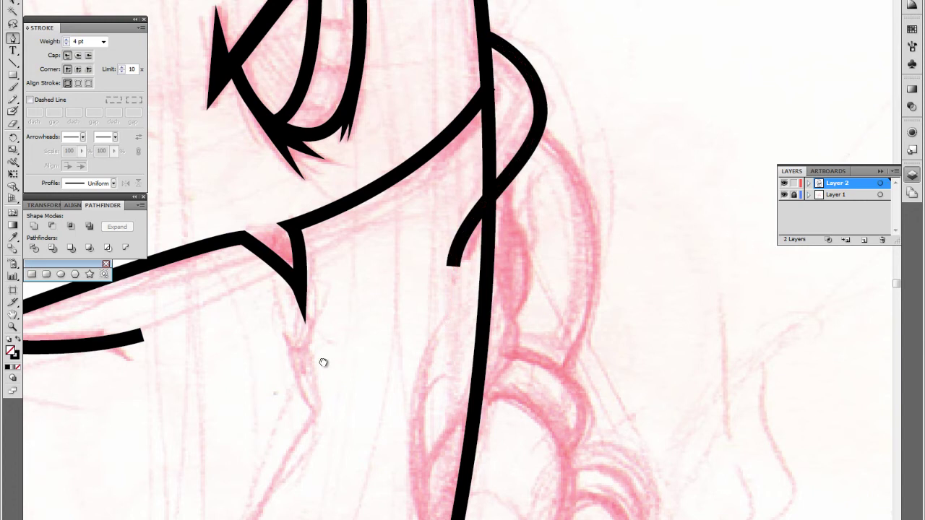
{"action": "left_click_drag", "start_coordinate": [323, 367], "coordinate": [330, 446]}
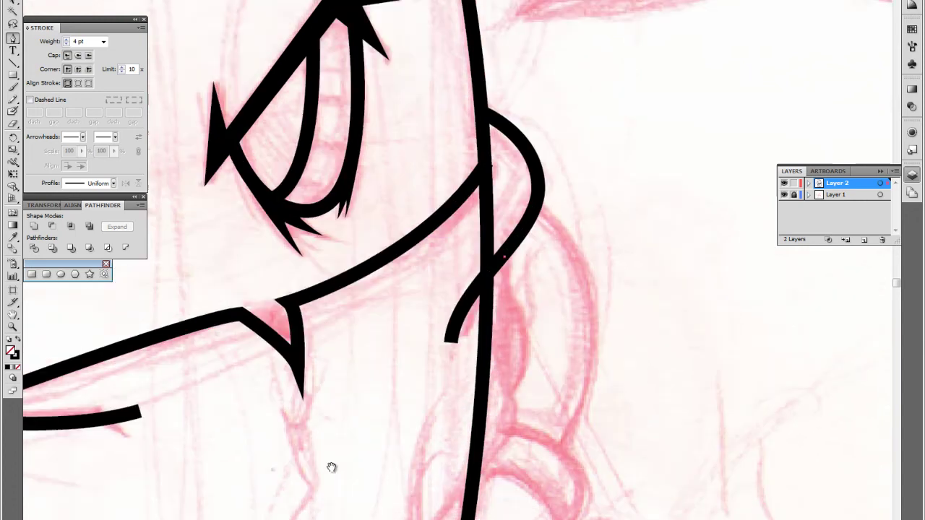
{"action": "left_click_drag", "start_coordinate": [365, 316], "coordinate": [365, 275]}
{"action": "left_click_drag", "start_coordinate": [491, 231], "coordinate": [502, 368]}
{"action": "left_click_drag", "start_coordinate": [365, 316], "coordinate": [354, 218]}
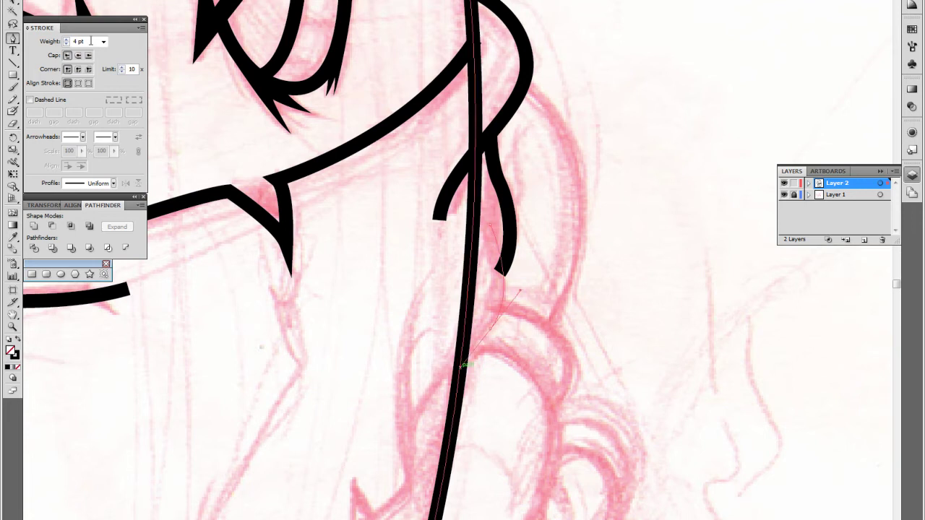
- Finish the braid's lower end with a zigzag V point
{"action": "scroll", "coordinate": [365, 320], "scroll_direction": "down", "scroll_amount": 2}
{"action": "left_click_drag", "start_coordinate": [491, 174], "coordinate": [406, 398]}
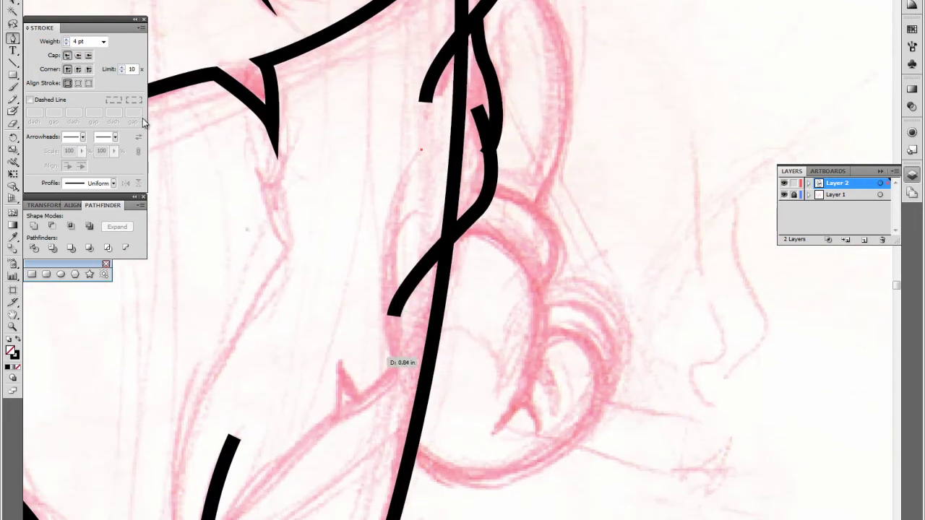
{"action": "scroll", "coordinate": [259, 214], "scroll_direction": "down", "scroll_amount": 2}
{"action": "left_click_drag", "start_coordinate": [357, 353], "coordinate": [422, 386]}
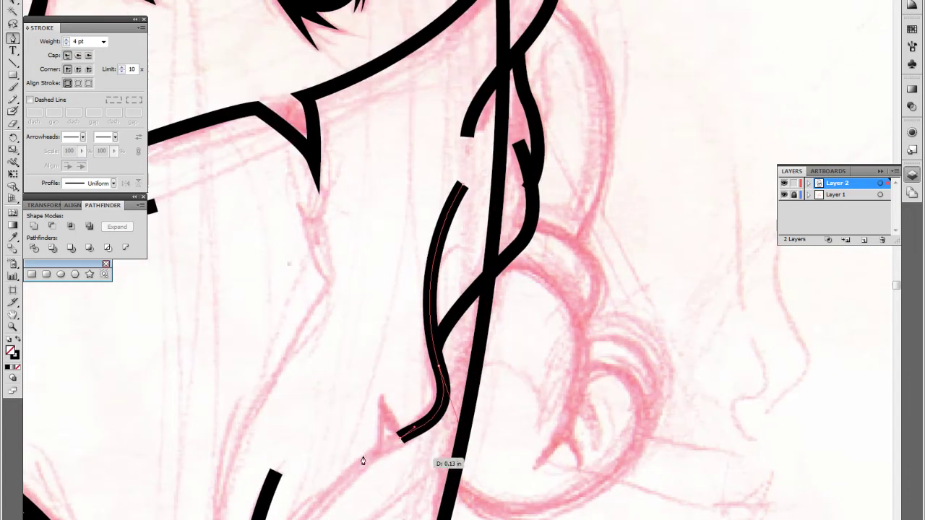
{"action": "left_click", "coordinate": [392, 402]}
{"action": "left_click", "coordinate": [392, 444]}
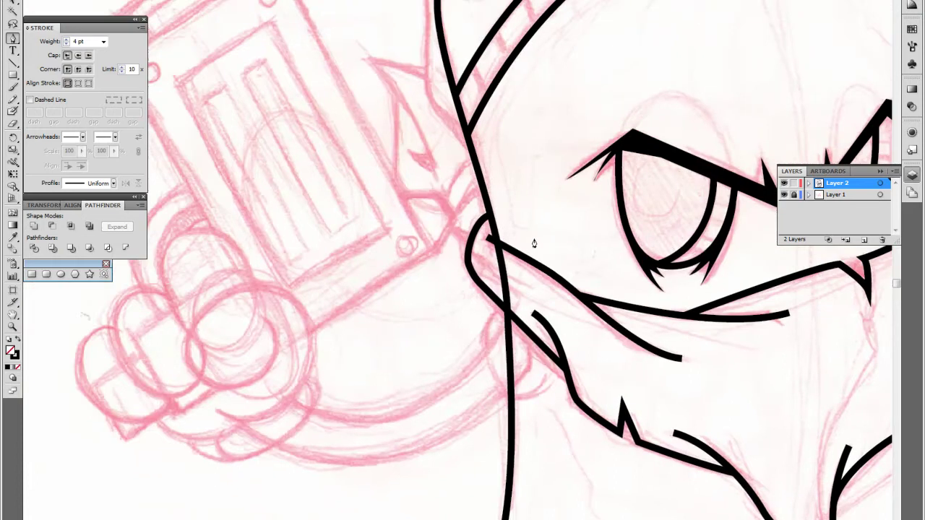
- Trace the curve below the face and extend the new path up toward the gun
{"action": "left_click", "coordinate": [309, 411]}
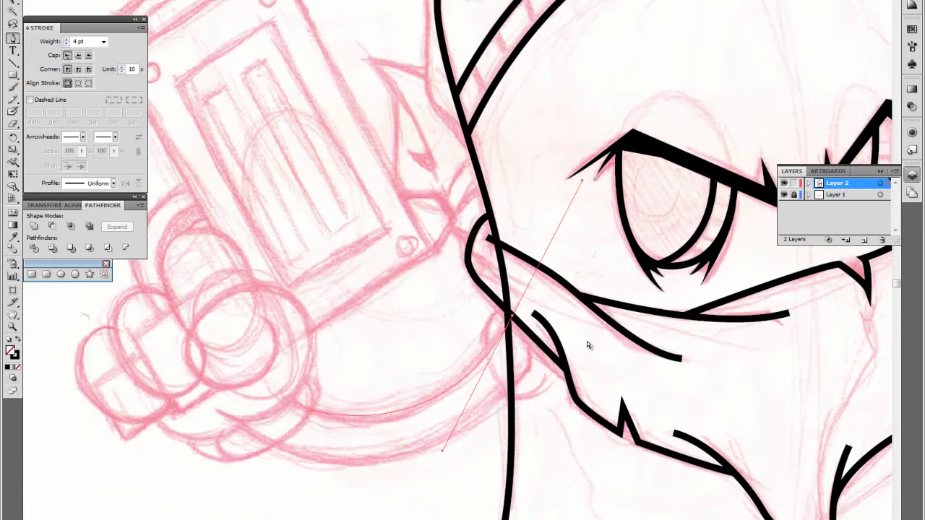
{"action": "left_click", "coordinate": [531, 312]}
{"action": "left_click_drag", "start_coordinate": [526, 370], "coordinate": [628, 229]}
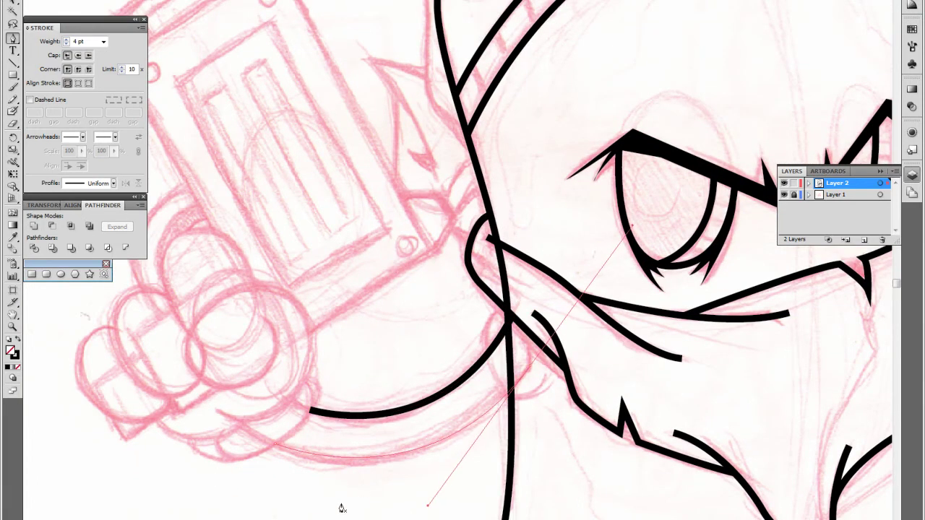
{"action": "scroll", "coordinate": [476, 308], "scroll_direction": "up", "scroll_amount": 1}
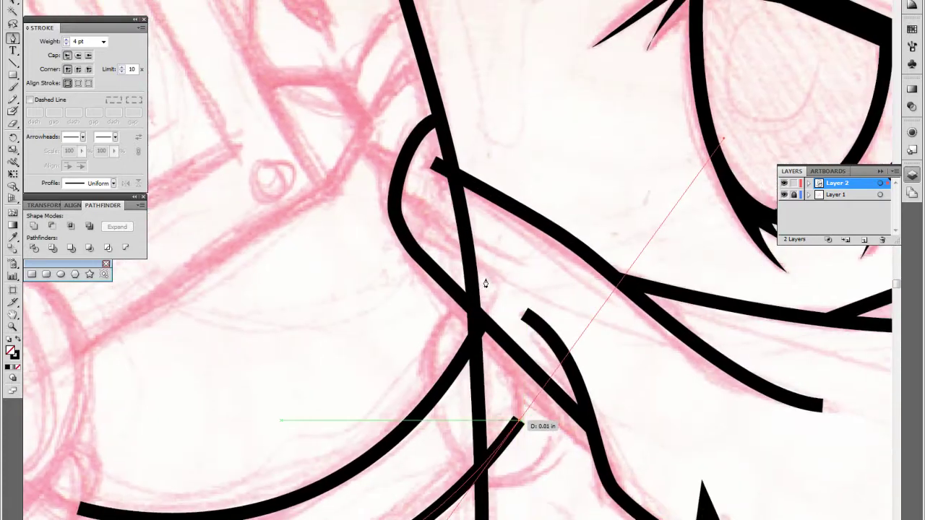
{"action": "scroll", "coordinate": [486, 79], "scroll_direction": "left", "scroll_amount": 5}
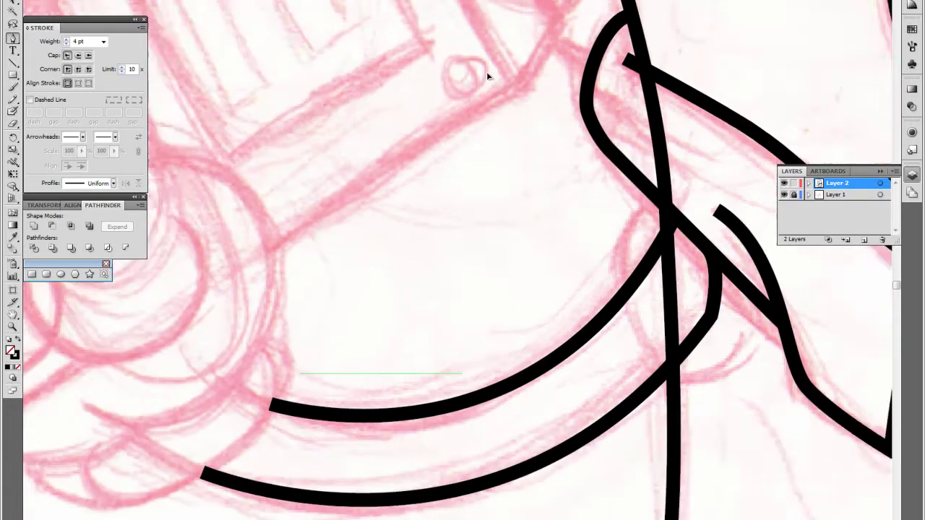
{"action": "scroll", "coordinate": [486, 76], "scroll_direction": "left", "scroll_amount": 5}
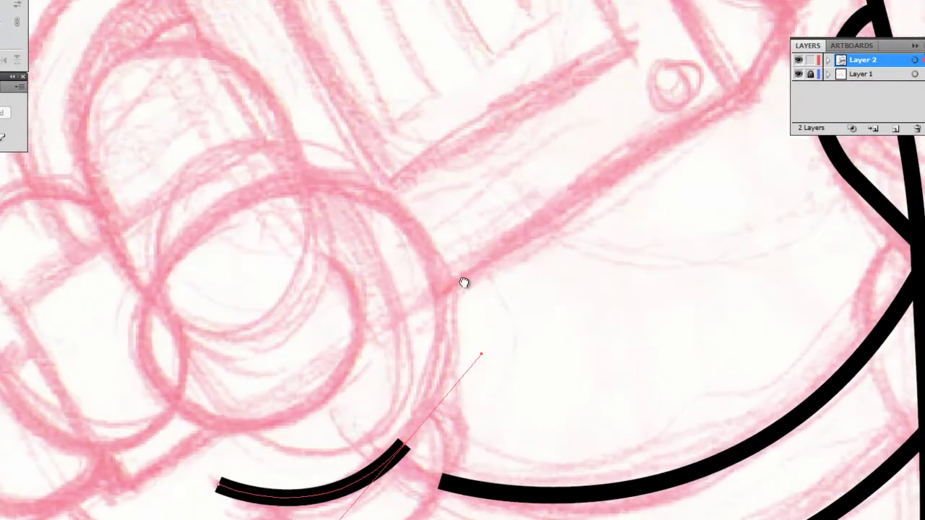
{"action": "left_click", "coordinate": [414, 223]}
{"action": "scroll", "coordinate": [506, 157], "scroll_direction": "left", "scroll_amount": 3}
- Trace the black stroke around the fist circle, curling it into an inner spiral
{"action": "left_click_drag", "start_coordinate": [331, 175], "coordinate": [310, 196]}
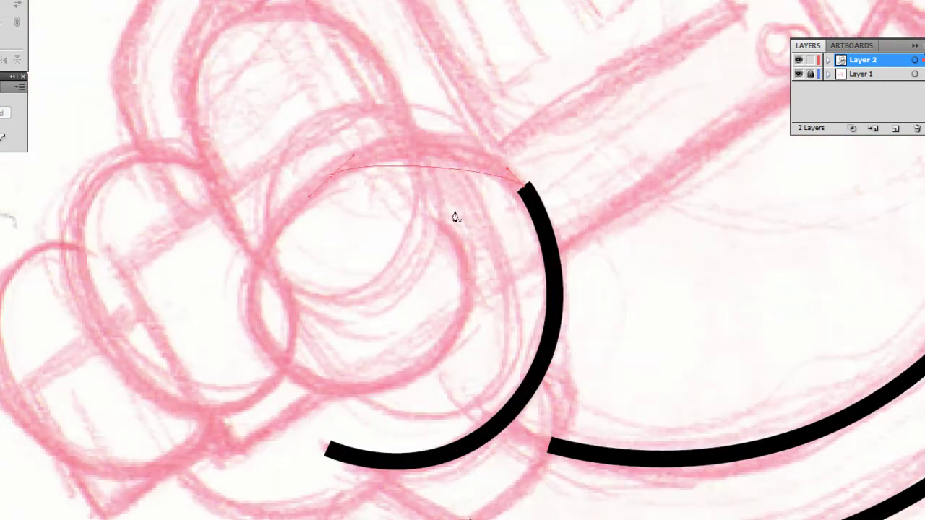
{"action": "left_click_drag", "start_coordinate": [270, 354], "coordinate": [293, 396]}
{"action": "left_click_drag", "start_coordinate": [402, 369], "coordinate": [460, 347]}
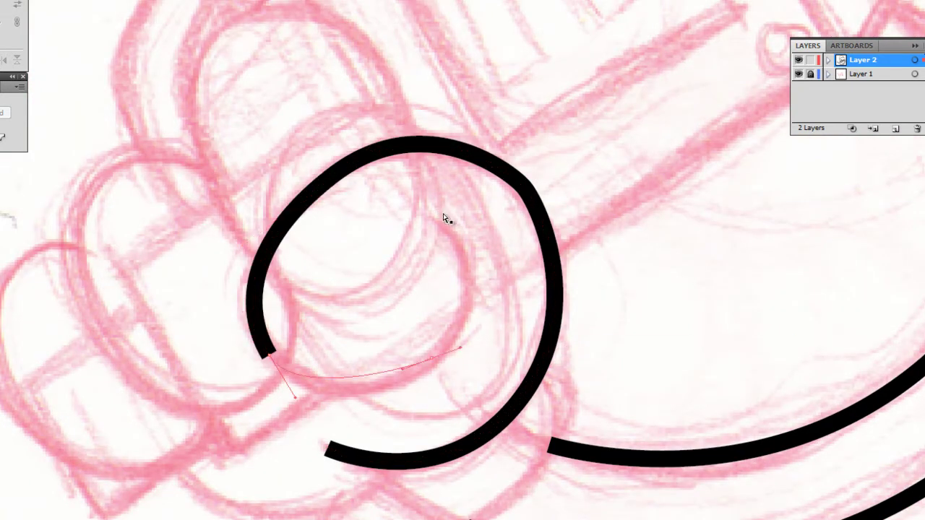
{"action": "left_click_drag", "start_coordinate": [435, 216], "coordinate": [485, 251]}
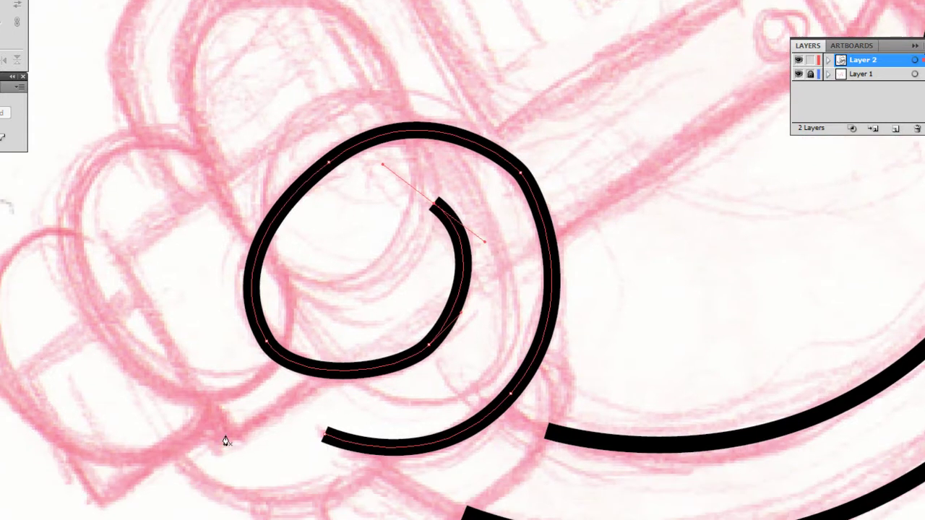
{"action": "left_click_drag", "start_coordinate": [476, 339], "coordinate": [372, 478]}
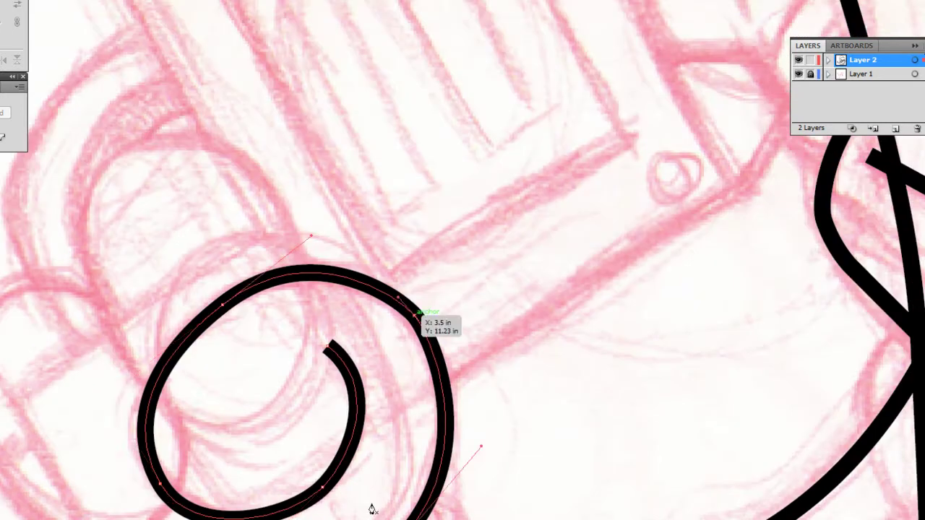
{"action": "left_click", "coordinate": [203, 192], "text": "ctrl"}
- Draw a curved stroke left of the spiral, closing the lower finger loop
{"action": "scroll", "coordinate": [200, 190], "scroll_direction": "down", "scroll_amount": 5}
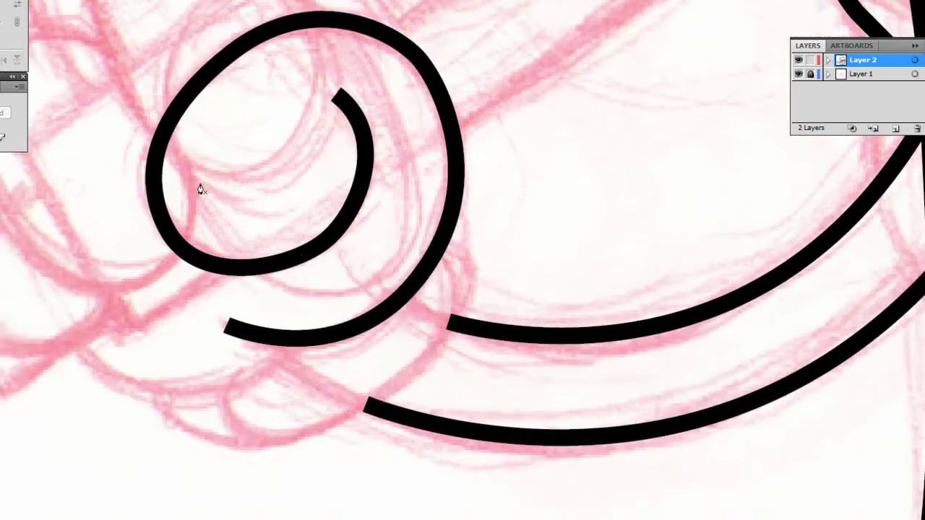
{"action": "scroll", "coordinate": [200, 188], "scroll_direction": "left", "scroll_amount": 4}
{"action": "scroll", "coordinate": [200, 187], "scroll_direction": "up", "scroll_amount": 3}
{"action": "left_click_drag", "start_coordinate": [216, 444], "coordinate": [189, 419]}
{"action": "scroll", "coordinate": [186, 144], "scroll_direction": "down", "scroll_amount": 3}
{"action": "left_click", "coordinate": [338, 388]}
{"action": "left_click_drag", "start_coordinate": [243, 466], "coordinate": [428, 404]}
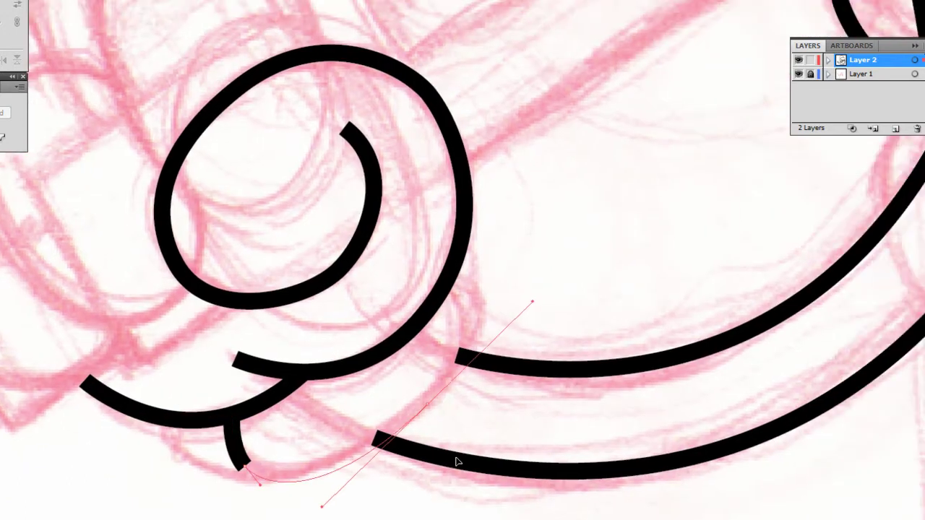
{"action": "left_click_drag", "start_coordinate": [467, 473], "coordinate": [506, 353]}
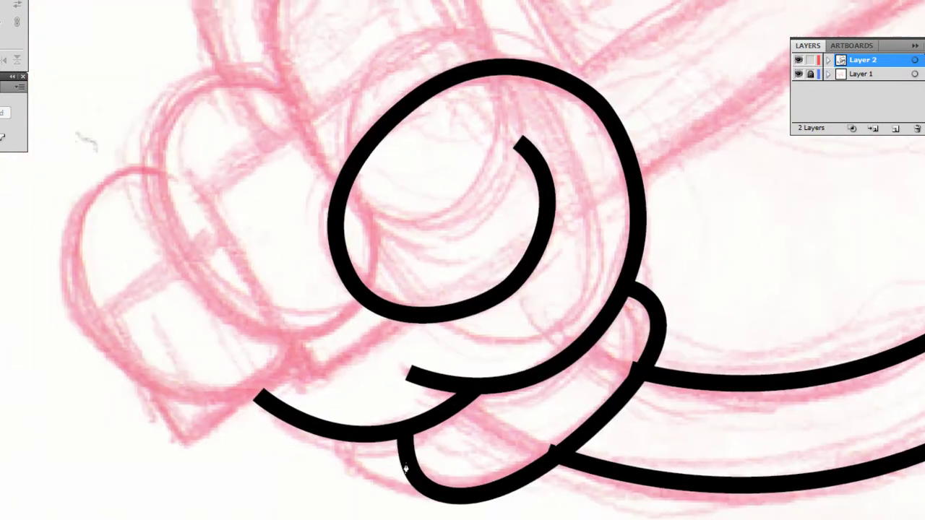
- Trace the upper finger's curve and close the left finger outline into a loop
{"action": "left_click_drag", "start_coordinate": [284, 291], "coordinate": [345, 482]}
{"action": "mouse_move", "coordinate": [277, 374]}
{"action": "left_mouse_down"}
{"action": "mouse_move", "coordinate": [266, 340]}
{"action": "mouse_move", "coordinate": [279, 370]}
{"action": "left_mouse_up"}
{"action": "scroll", "coordinate": [278, 374], "scroll_direction": "down", "scroll_amount": 3}
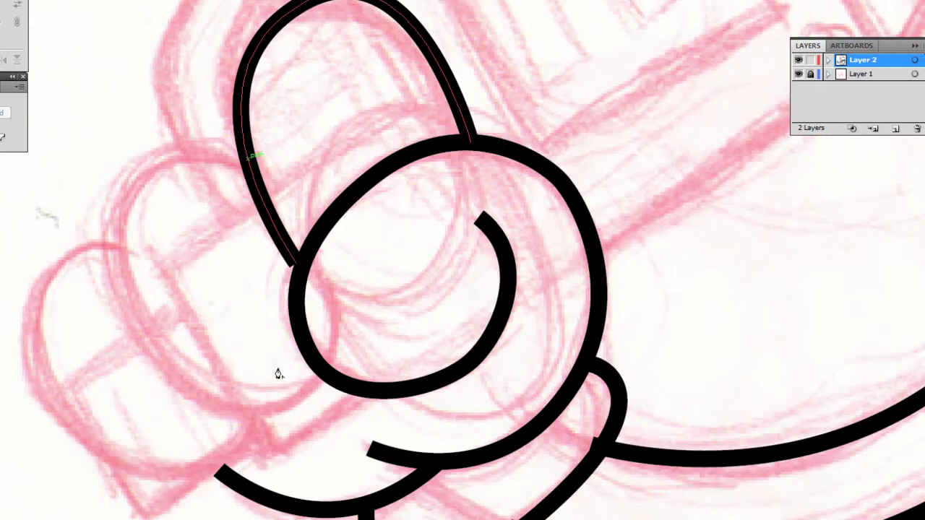
{"action": "scroll", "coordinate": [276, 374], "scroll_direction": "down", "scroll_amount": 2}
{"action": "scroll", "coordinate": [361, 417], "scroll_direction": "right", "scroll_amount": 2}
{"action": "left_click_drag", "start_coordinate": [239, 326], "coordinate": [265, 320]}
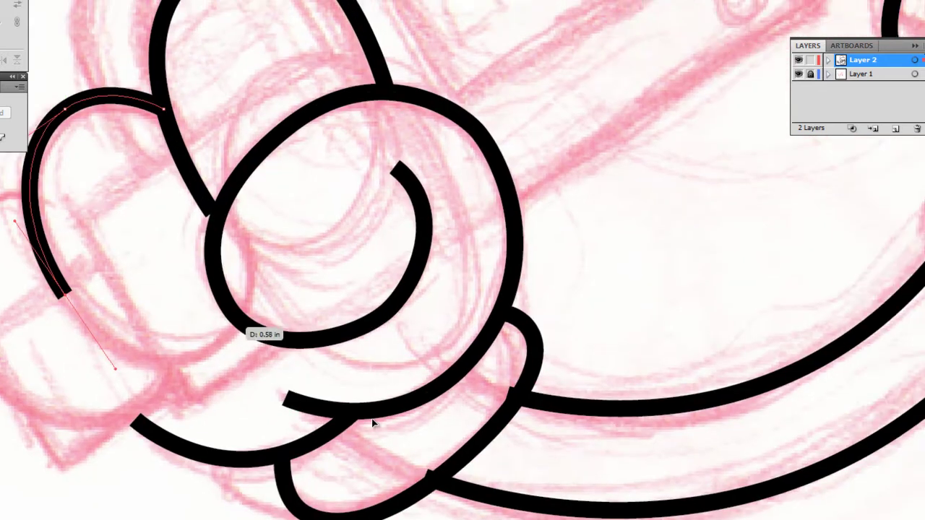
{"action": "left_click_drag", "start_coordinate": [181, 245], "coordinate": [195, 241]}
{"action": "scroll", "coordinate": [346, 413], "scroll_direction": "left", "scroll_amount": 4}
{"action": "left_click", "coordinate": [300, 334], "text": "ctrl"}
- Trace the outermost finger from its base, curving the stroke up along the grip
{"action": "scroll", "coordinate": [294, 308], "scroll_direction": "down", "scroll_amount": 3}
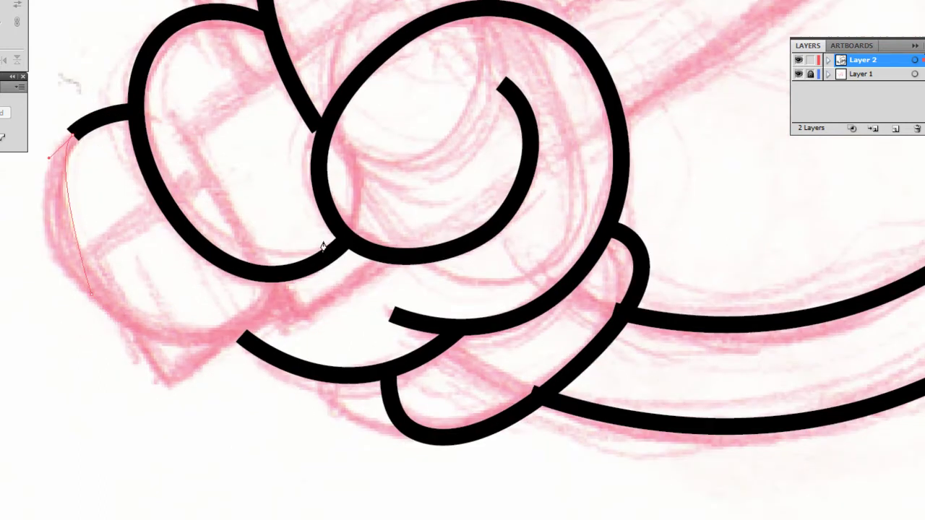
{"action": "scroll", "coordinate": [299, 345], "scroll_direction": "up", "scroll_amount": 5}
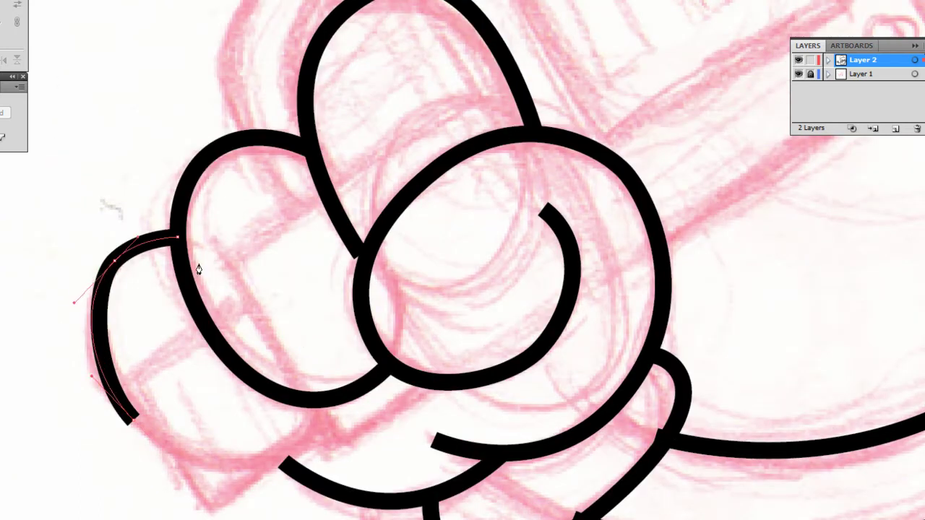
{"action": "scroll", "coordinate": [140, 120], "scroll_direction": "down", "scroll_amount": 2}
{"action": "left_click_drag", "start_coordinate": [220, 405], "coordinate": [268, 372]}
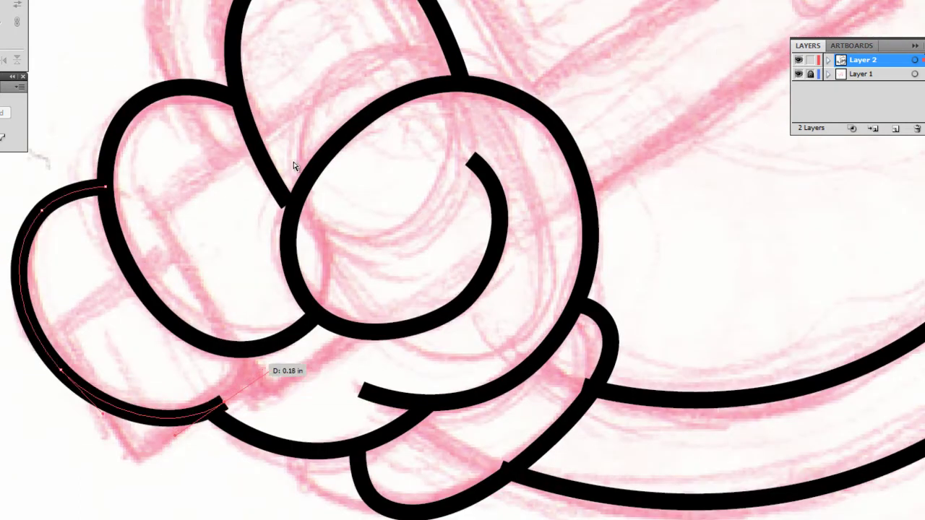
{"action": "scroll", "coordinate": [274, 491], "scroll_direction": "up", "scroll_amount": 10}
{"action": "scroll", "coordinate": [276, 467], "scroll_direction": "up", "scroll_amount": 4}
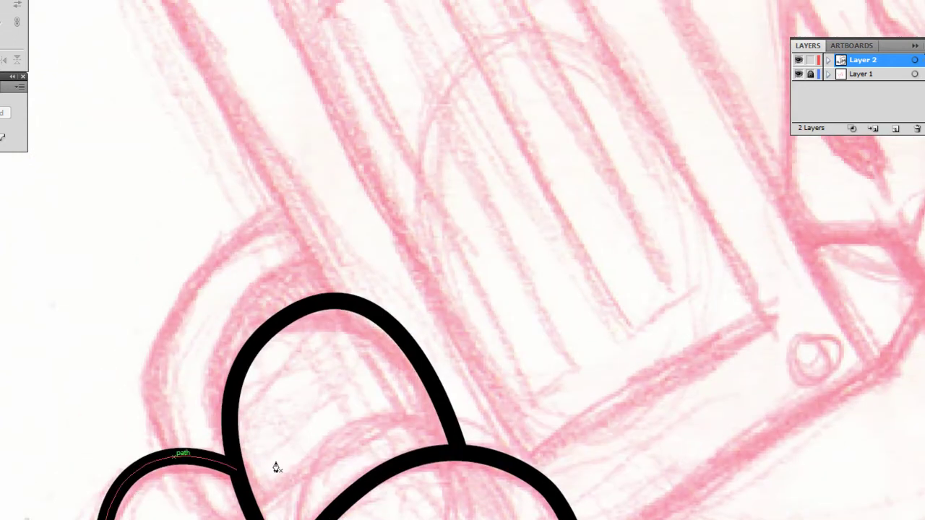
{"action": "left_click", "coordinate": [138, 381]}
{"action": "left_click_drag", "start_coordinate": [285, 210], "coordinate": [409, 168]}
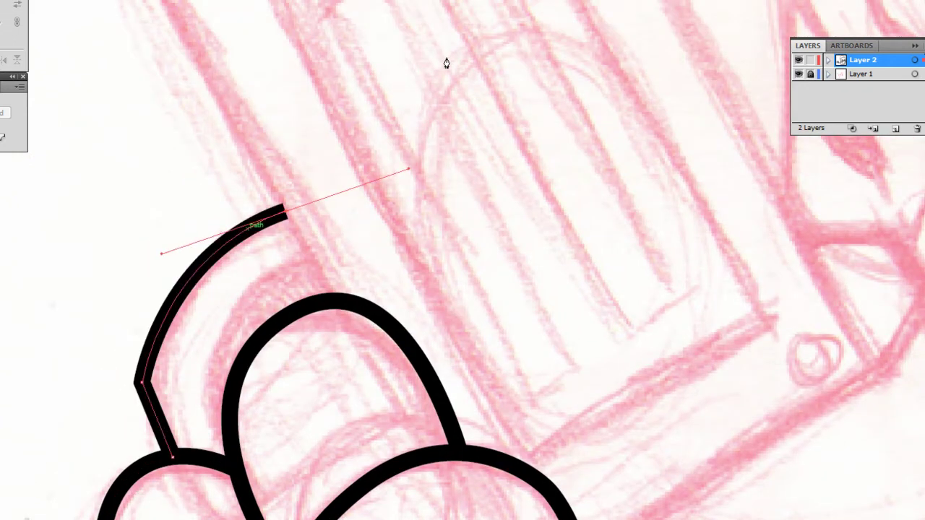
- Begin the curved thumb stroke beside the gun
{"action": "left_click", "coordinate": [230, 452]}
{"action": "left_click", "coordinate": [205, 391]}
{"action": "left_click_drag", "start_coordinate": [315, 261], "coordinate": [403, 251]}
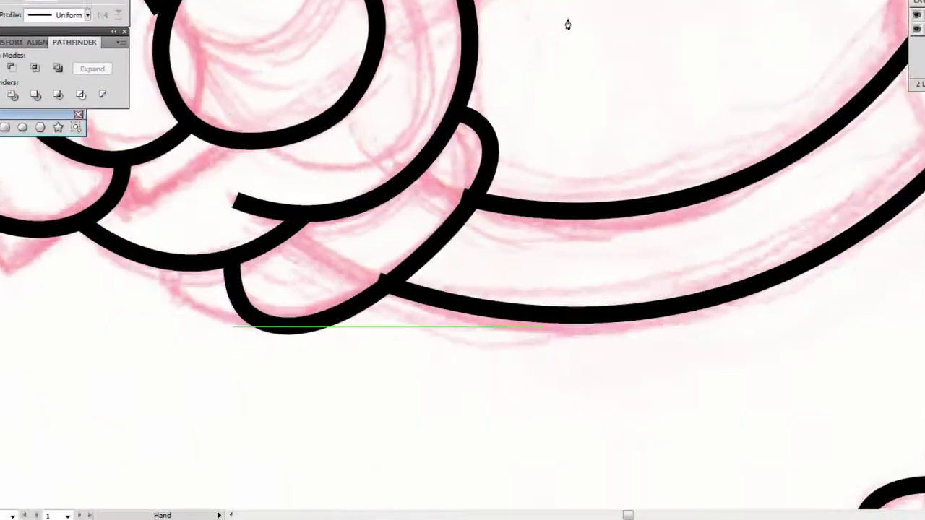
{"action": "scroll", "coordinate": [576, 20], "scroll_direction": "down", "scroll_amount": 5}
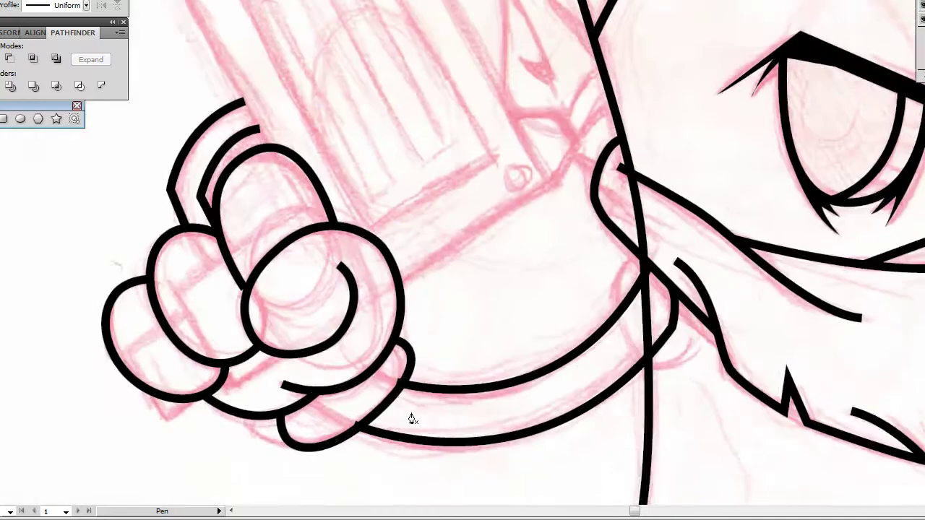
- Draw a rectangle for the gun body and rotate it to match the sketch
{"action": "key", "text": "m"}
{"action": "left_click_drag", "start_coordinate": [322, 120], "coordinate": [373, 434]}
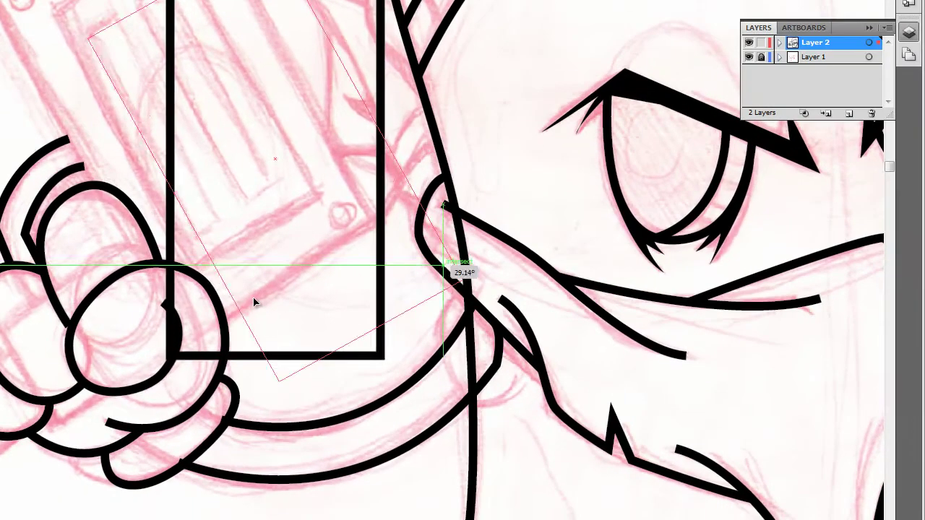
{"action": "mouse_move", "coordinate": [254, 303]}
{"action": "left_mouse_down"}
{"action": "mouse_move", "coordinate": [263, 327]}
{"action": "mouse_move", "coordinate": [165, 270]}
{"action": "left_mouse_up"}
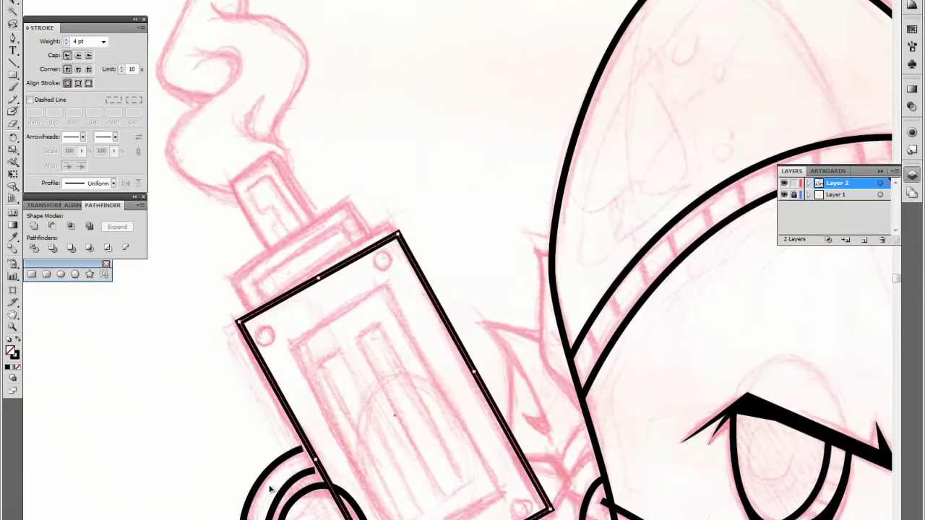
{"action": "scroll", "coordinate": [307, 477], "scroll_direction": "up", "scroll_amount": 3}
- Add a small rectangle for the gun's top block, tilted onto the body
{"action": "key", "text": "m"}
{"action": "left_click_drag", "start_coordinate": [313, 203], "coordinate": [436, 242]}
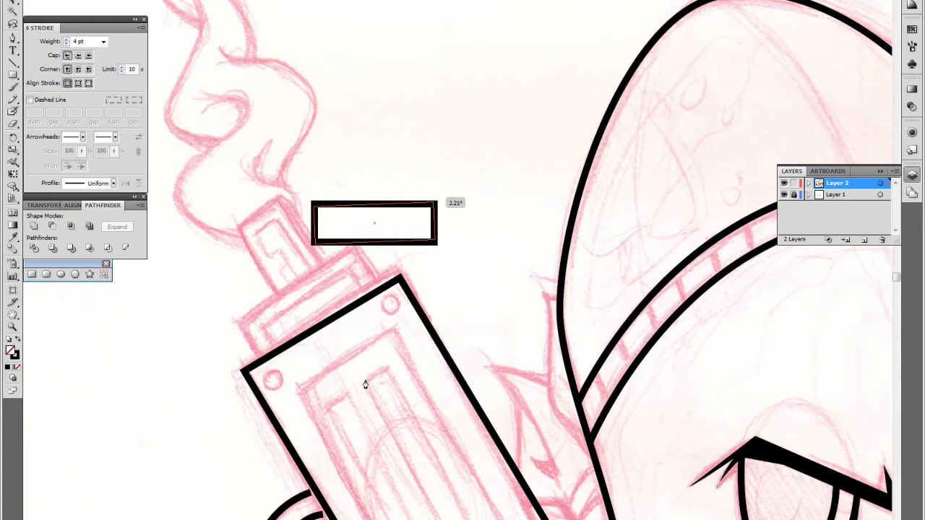
{"action": "left_click_drag", "start_coordinate": [365, 384], "coordinate": [360, 408]}
{"action": "left_click", "coordinate": [508, 193]}
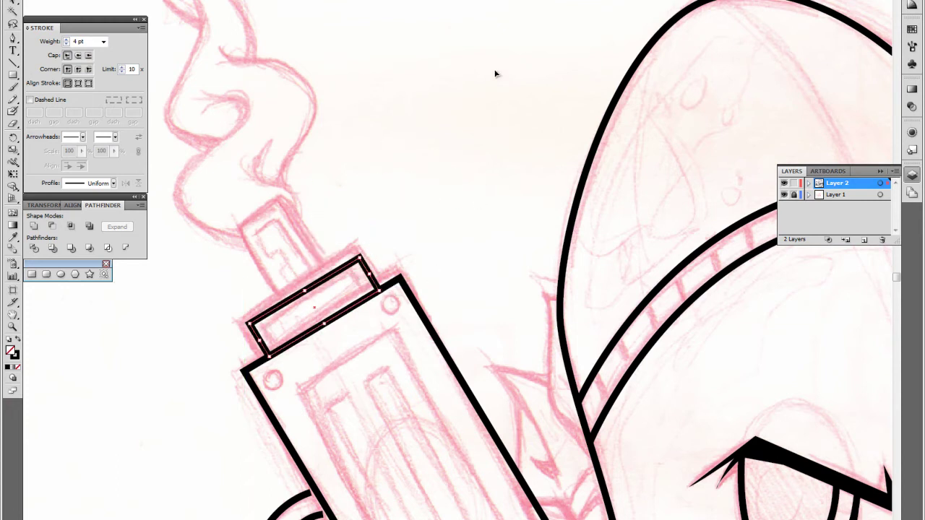
- Draw a tall barrel rectangle, tilt it and position it above the gun
{"action": "left_click_drag", "start_coordinate": [557, 213], "coordinate": [588, 271]}
{"action": "key", "text": "m"}
{"action": "left_click_drag", "start_coordinate": [280, 253], "coordinate": [321, 347]}
{"action": "left_click_drag", "start_coordinate": [268, 267], "coordinate": [355, 316]}
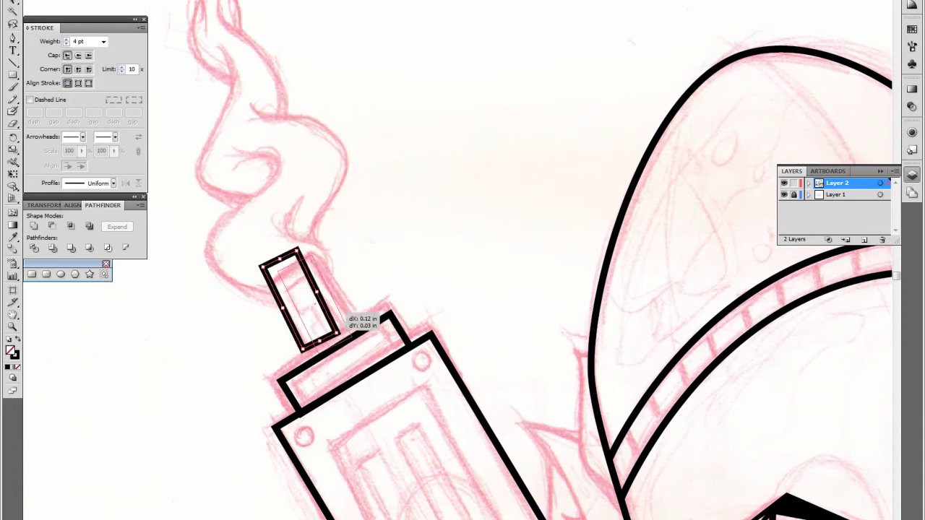
{"action": "left_click_drag", "start_coordinate": [354, 514], "coordinate": [354, 517]}
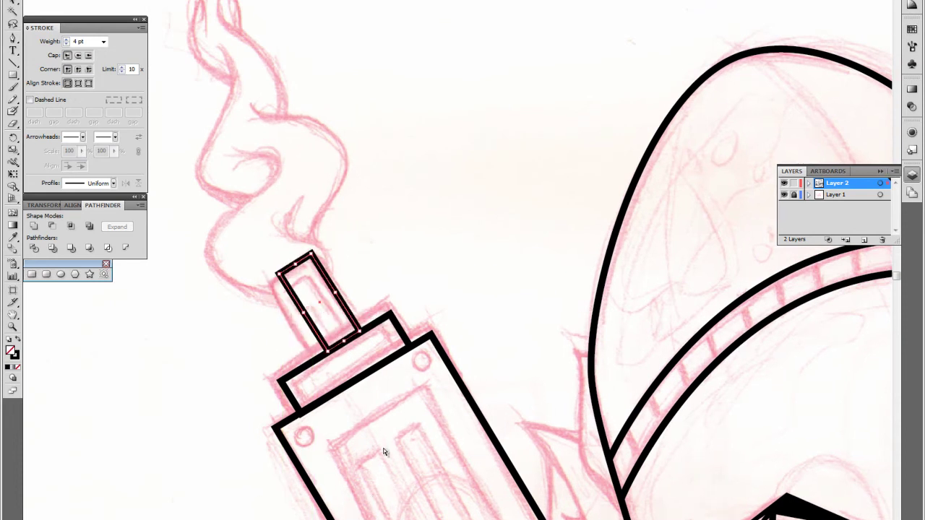
{"action": "left_click_drag", "start_coordinate": [385, 450], "coordinate": [429, 466]}
{"action": "left_click", "coordinate": [430, 466]}
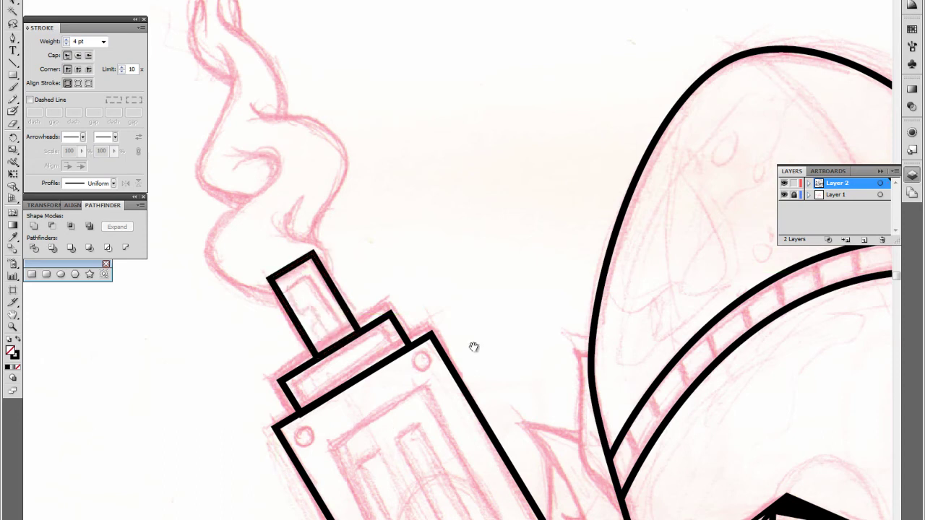
{"action": "key", "text": "ctrl+plus"}
{"action": "key", "text": "ctrl+plus"}
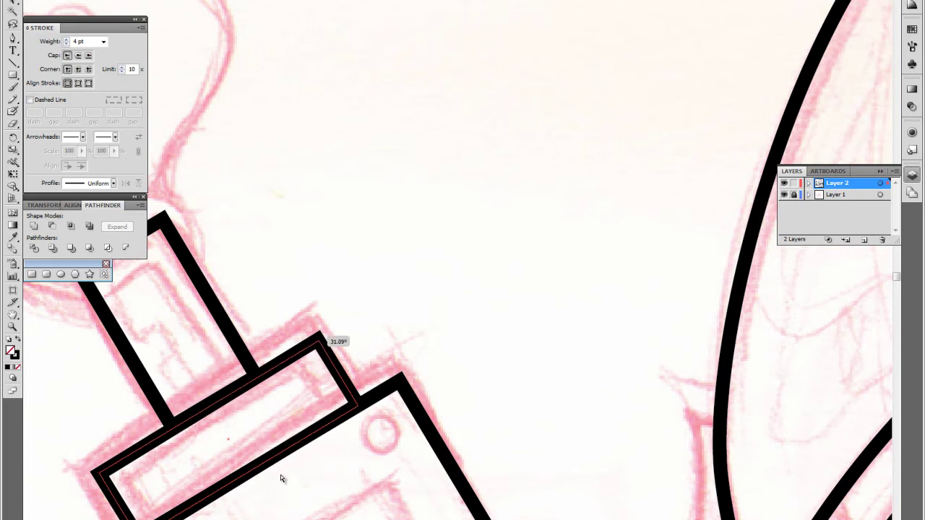
- Position the tall rectangle and add an inner panel rectangle inside the gun body
{"action": "left_click_drag", "start_coordinate": [245, 273], "coordinate": [309, 353]}
{"action": "key", "text": "ctrl+plus"}
{"action": "key", "text": "ctrl+plus"}
{"action": "key", "text": "ctrl+plus"}
{"action": "key", "text": "ctrl+plus"}
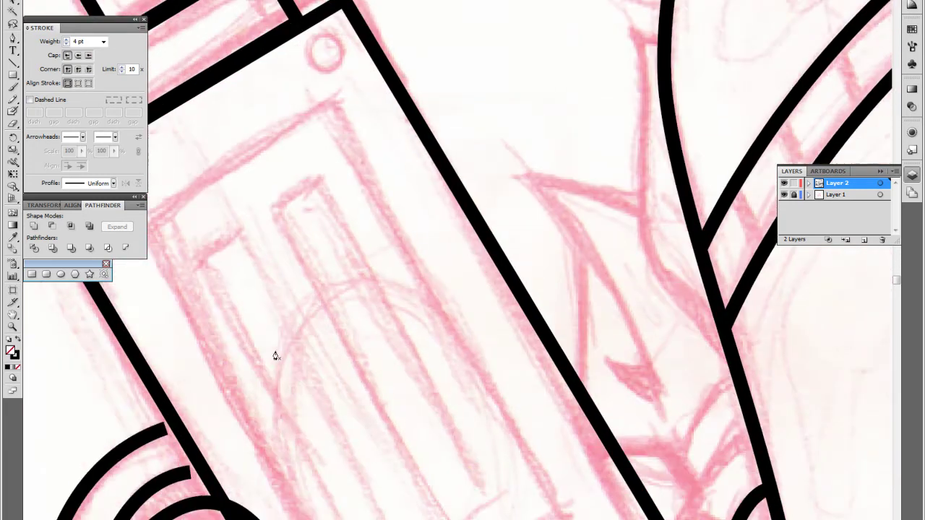
{"action": "key", "text": "p"}
{"action": "left_click_drag", "start_coordinate": [296, 335], "coordinate": [310, 432]}
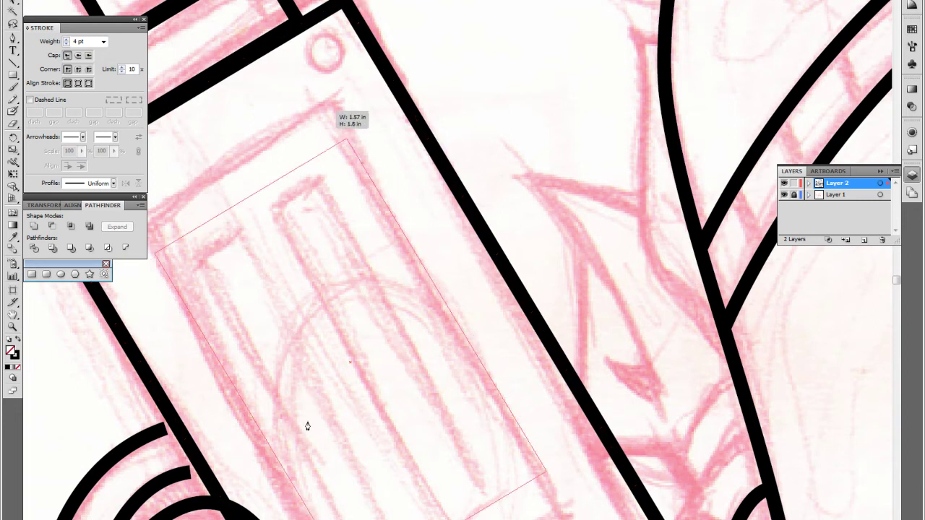
{"action": "key", "text": "ctrl+plus"}
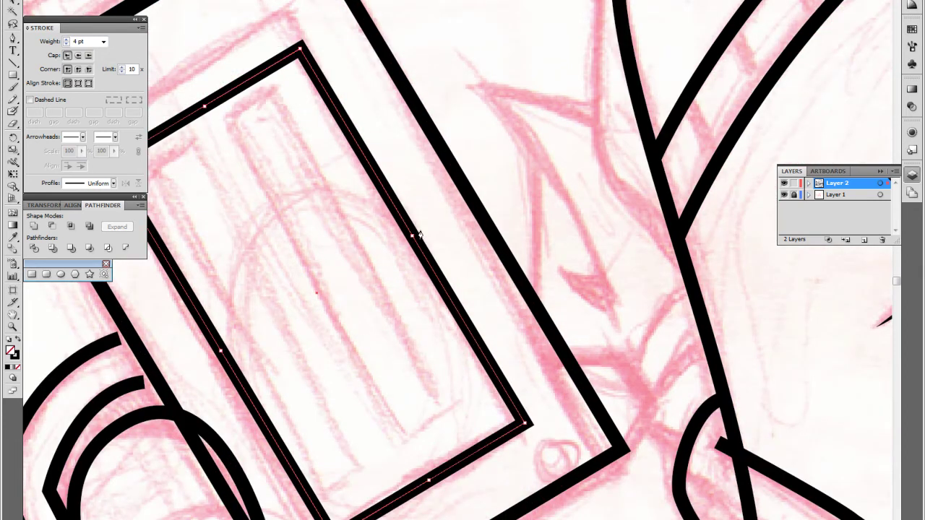
{"action": "key", "text": "ctrl+plus"}
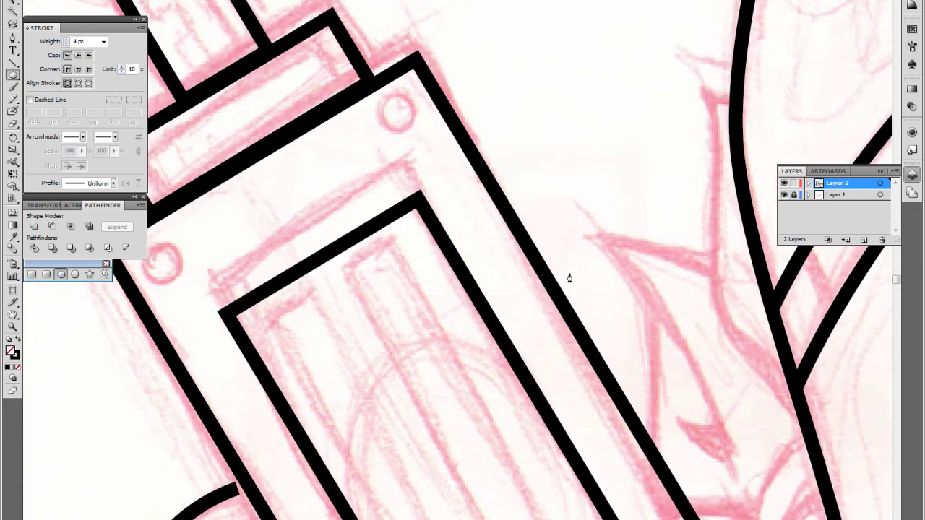
- Draw small rivet circles on the gun body
{"action": "left_click_drag", "start_coordinate": [402, 116], "coordinate": [415, 129]}
{"action": "left_click_drag", "start_coordinate": [162, 262], "coordinate": [174, 275]}
{"action": "scroll", "coordinate": [458, 325], "scroll_direction": "down", "scroll_amount": 3}
{"action": "left_click_drag", "start_coordinate": [681, 479], "coordinate": [694, 492]}
{"action": "scroll", "coordinate": [219, 436], "scroll_direction": "down", "scroll_amount": 5}
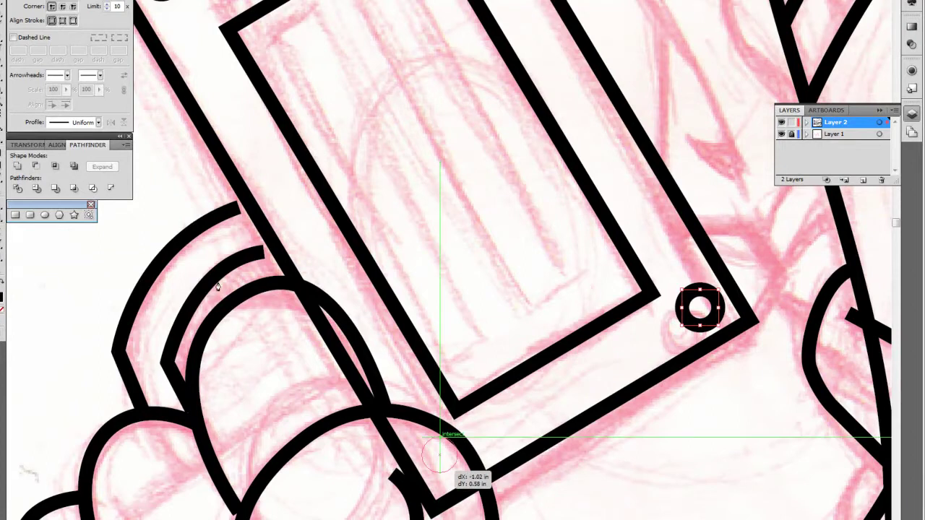
{"action": "scroll", "coordinate": [234, 231], "scroll_direction": "up", "scroll_amount": 3}
{"action": "scroll", "coordinate": [233, 231], "scroll_direction": "right", "scroll_amount": 5}
- Draw a four-anchor angled chevron path beside the rivet at the body's corner
{"action": "left_click", "coordinate": [361, 345]}
{"action": "left_click", "coordinate": [420, 344]}
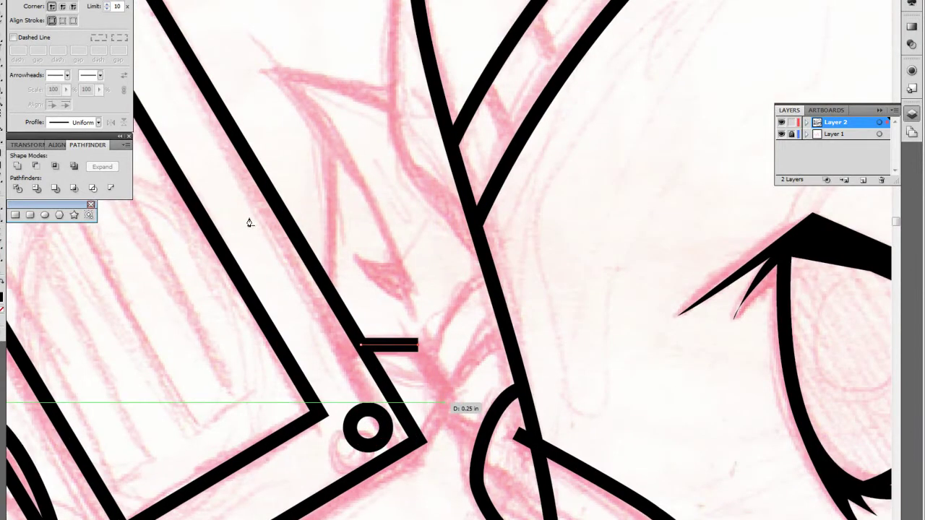
{"action": "left_click", "coordinate": [444, 404]}
{"action": "left_click", "coordinate": [418, 438]}
{"action": "key", "text": "ctrl+equal"}
{"action": "key", "text": "ctrl+equal"}
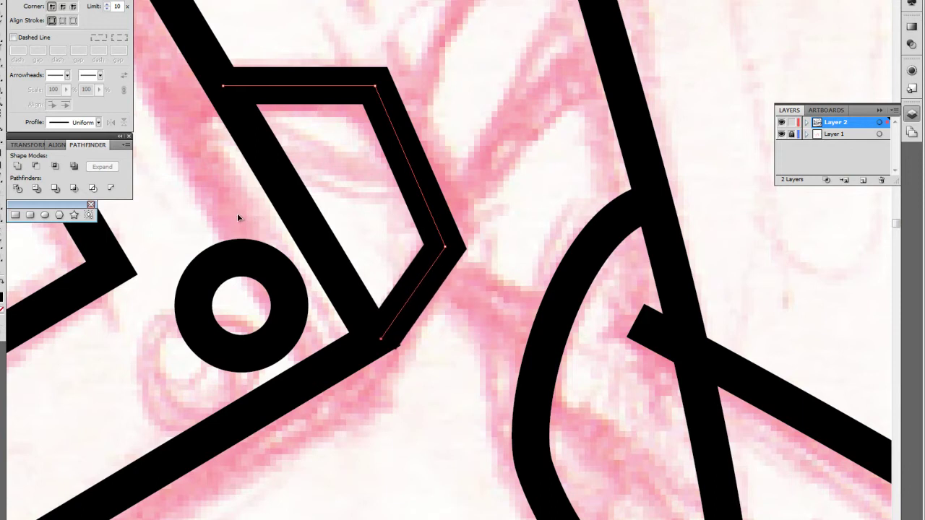
{"action": "key", "text": "ctrl+equal"}
{"action": "key", "text": "ctrl+equal"}
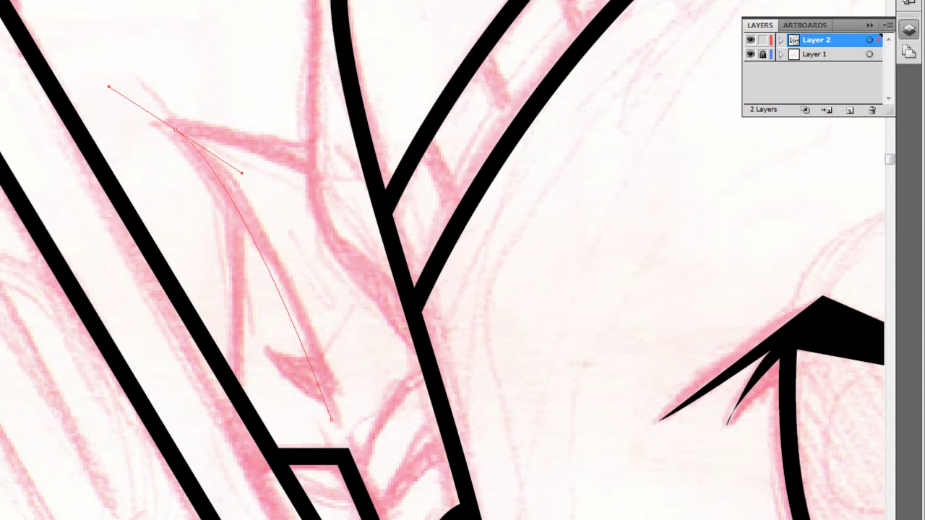
- Reshape the curve's top end and draw a new curve ending in a pointed tip beside the head
{"action": "left_click_drag", "start_coordinate": [176, 130], "coordinate": [171, 136]}
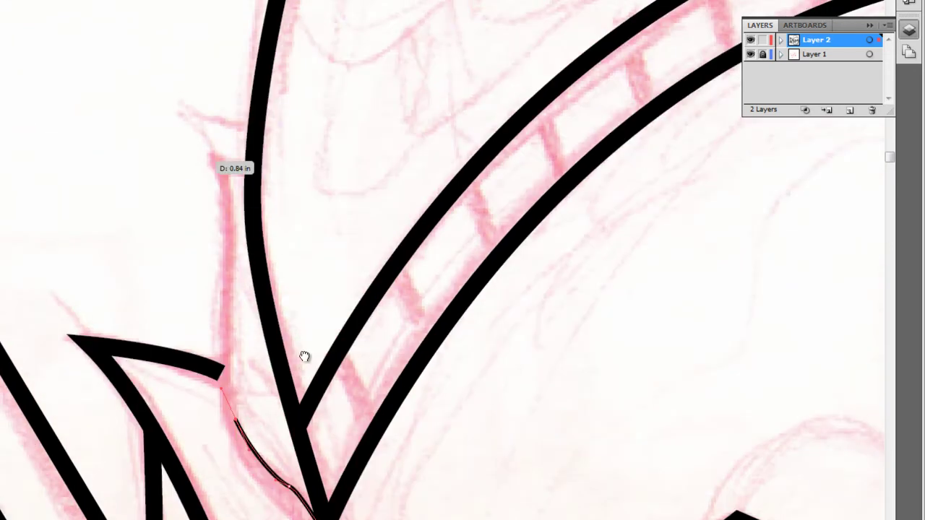
{"action": "left_click_drag", "start_coordinate": [167, 121], "coordinate": [217, 159]}
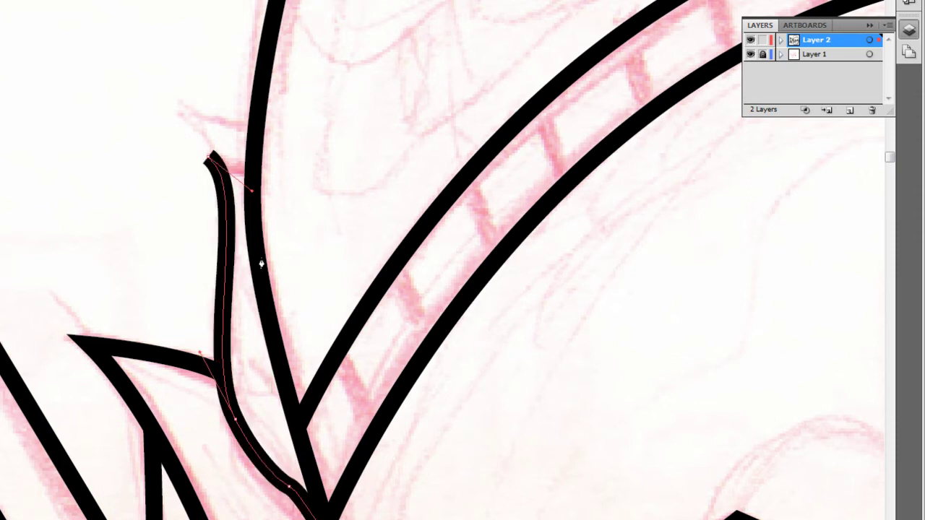
{"action": "left_click", "coordinate": [252, 171]}
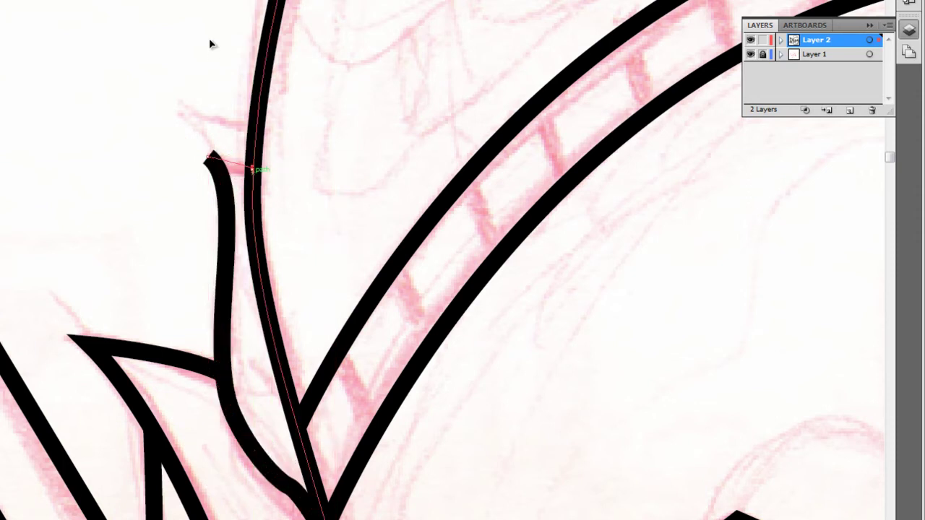
{"action": "scroll", "coordinate": [209, 29], "scroll_direction": "down", "scroll_amount": 5}
{"action": "scroll", "coordinate": [210, 29], "scroll_direction": "right", "scroll_amount": 3}
{"action": "scroll", "coordinate": [210, 33], "scroll_direction": "up", "scroll_amount": 2}
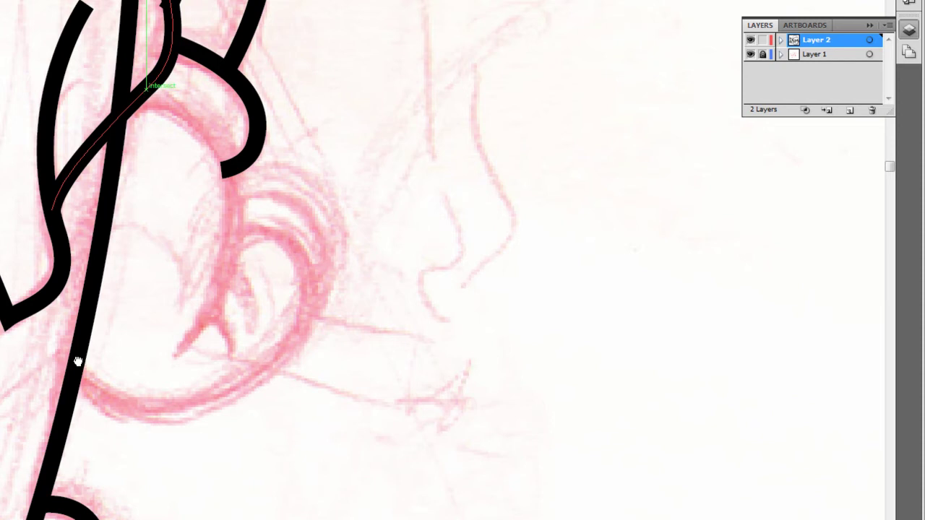
{"action": "scroll", "coordinate": [151, 280], "scroll_direction": "down", "scroll_amount": 2}
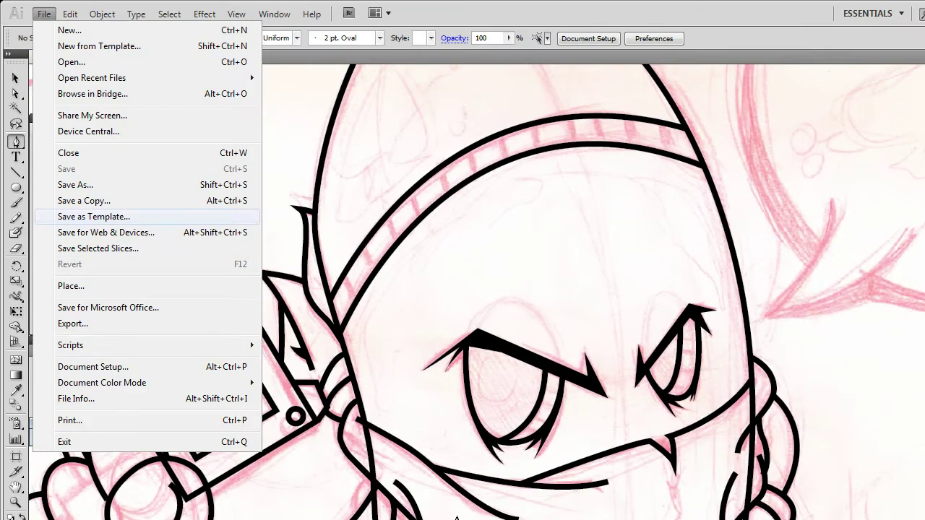
- Assign Ctrl+E to Object > Path > Outline Stroke and save the keyset as 'outline'
{"action": "key", "text": "Escape"}
{"action": "left_click", "coordinate": [70, 14]}
{"action": "left_click", "coordinate": [113, 467]}
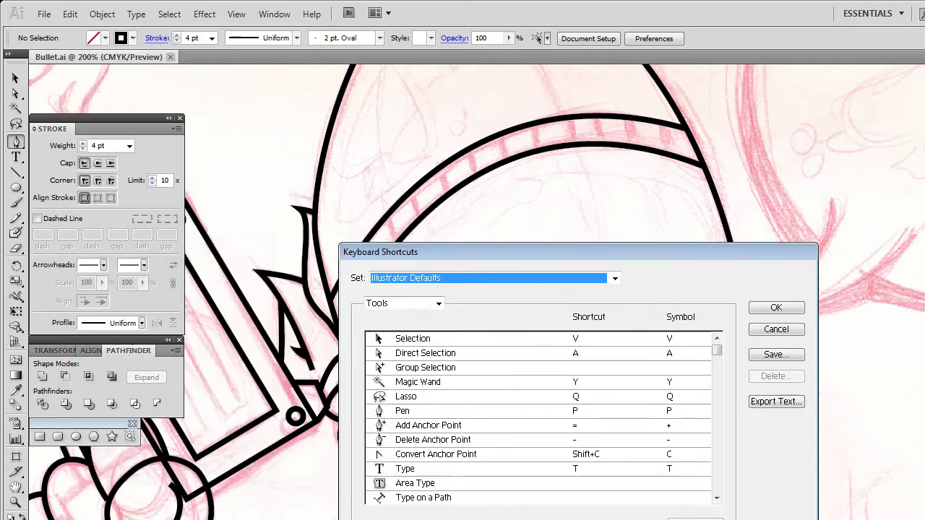
{"action": "left_click", "coordinate": [429, 288]}
{"action": "left_click", "coordinate": [389, 301]}
{"action": "scroll", "coordinate": [433, 261], "scroll_direction": "down", "scroll_amount": 10}
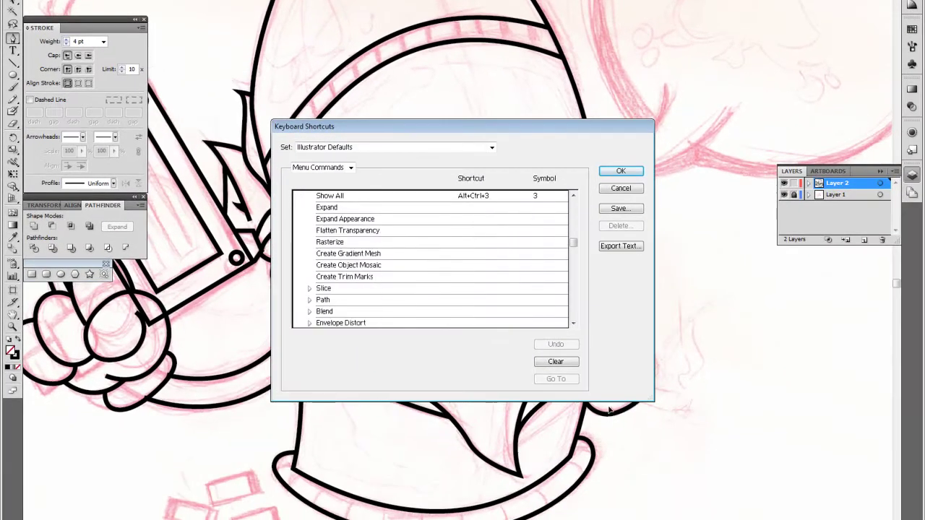
{"action": "left_click", "coordinate": [323, 300]}
{"action": "scroll", "coordinate": [434, 289], "scroll_direction": "down", "scroll_amount": 1}
{"action": "left_click", "coordinate": [431, 300]}
{"action": "key", "text": "ctrl+e"}
{"action": "key", "text": "Return"}
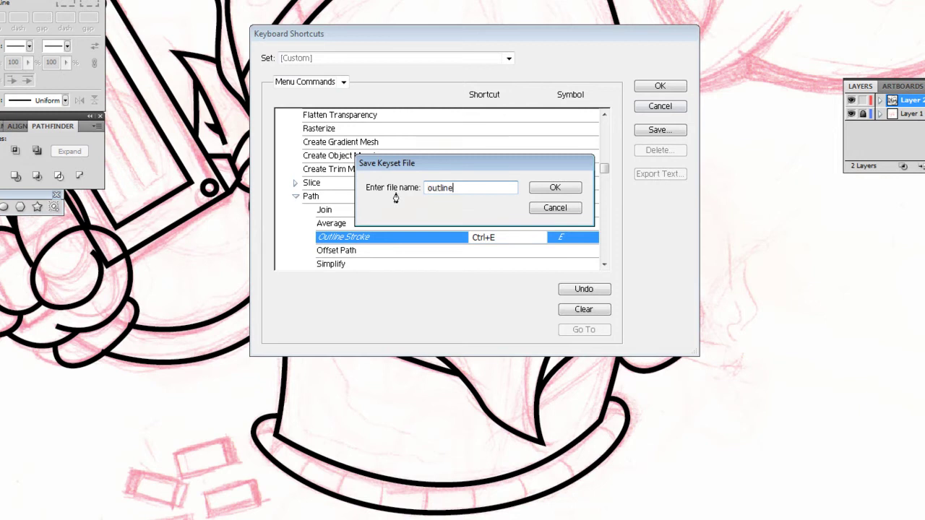
{"action": "key", "text": "Return"}
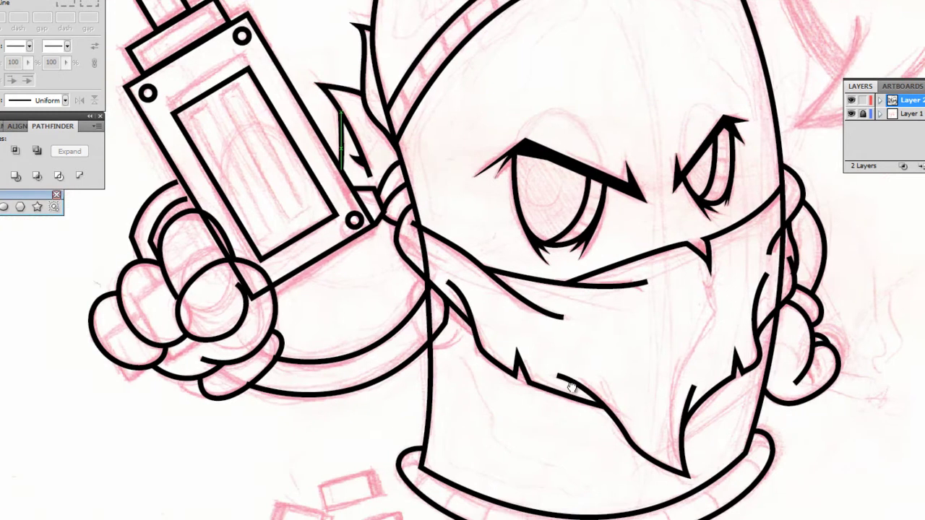
- Select the gun's outline path and convert its stroke into a filled shape
{"action": "scroll", "coordinate": [468, 389], "scroll_direction": "up", "scroll_amount": 3}
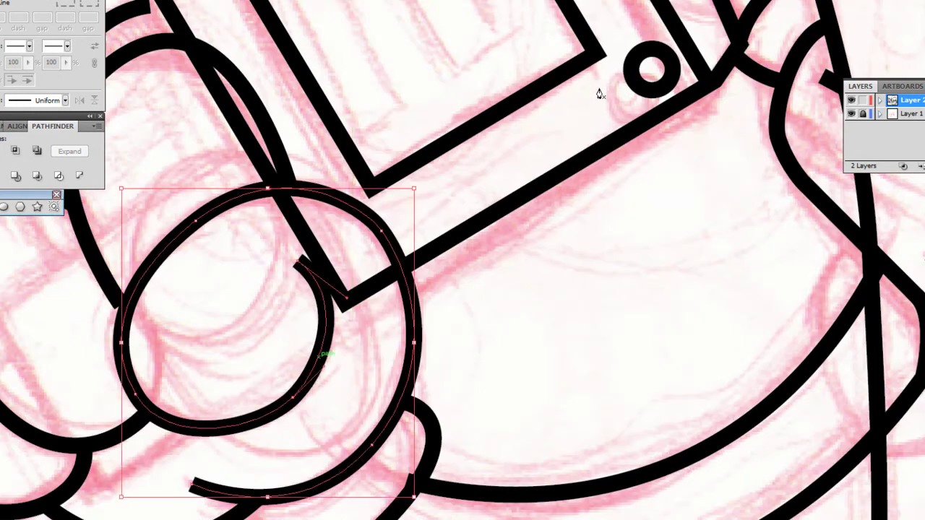
{"action": "scroll", "coordinate": [600, 94], "scroll_direction": "up", "scroll_amount": 3}
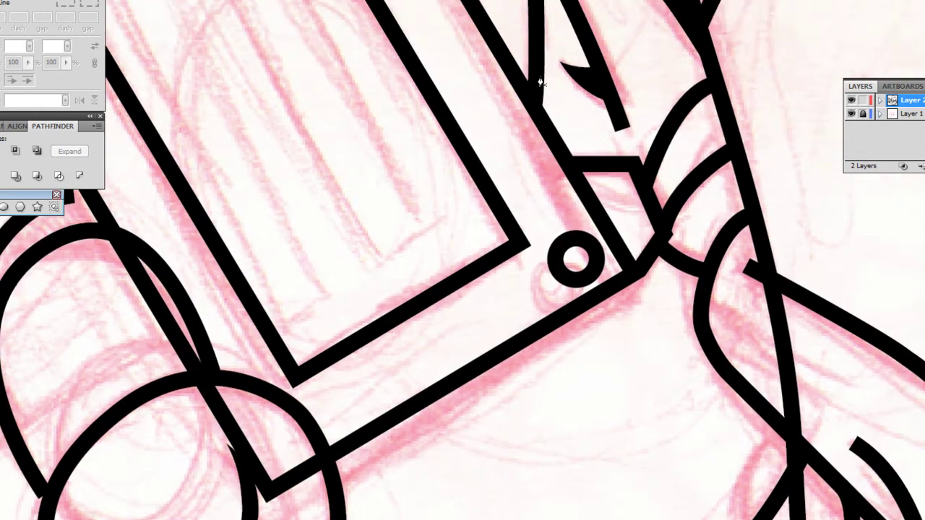
{"action": "scroll", "coordinate": [543, 82], "scroll_direction": "up", "scroll_amount": 2}
{"action": "left_click", "coordinate": [542, 82]}
{"action": "key", "text": "ctrl+shift+a"}
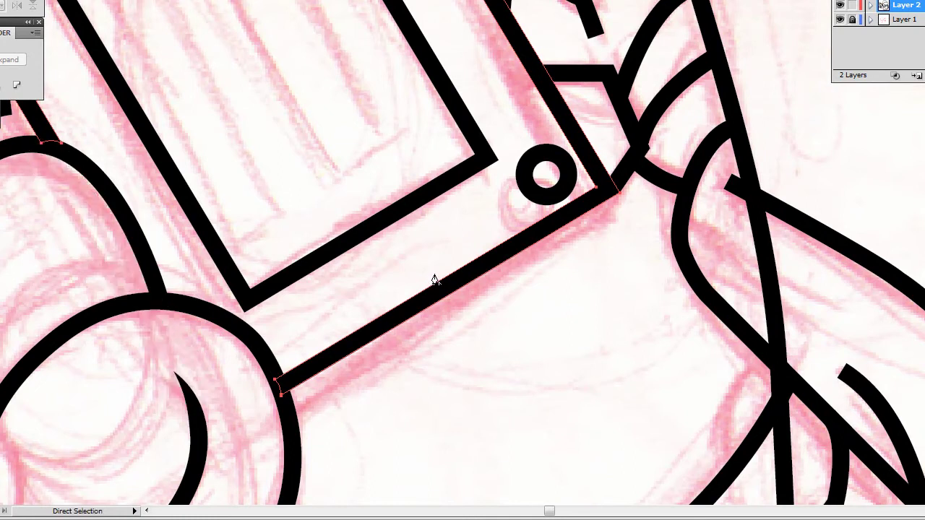
- Bring the fist into view and undo the last several edits
{"action": "left_click_drag", "start_coordinate": [442, 190], "coordinate": [443, 179]}
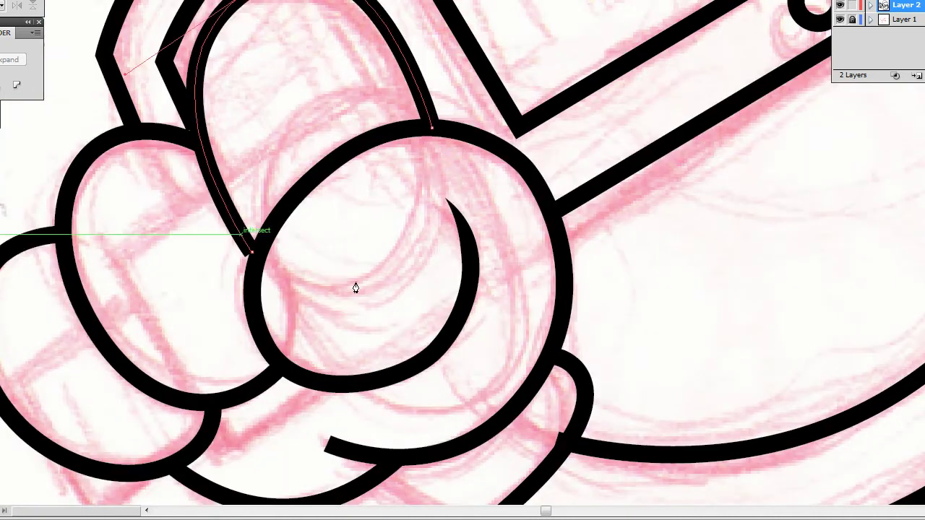
{"action": "scroll", "coordinate": [355, 299], "scroll_direction": "up", "scroll_amount": 3}
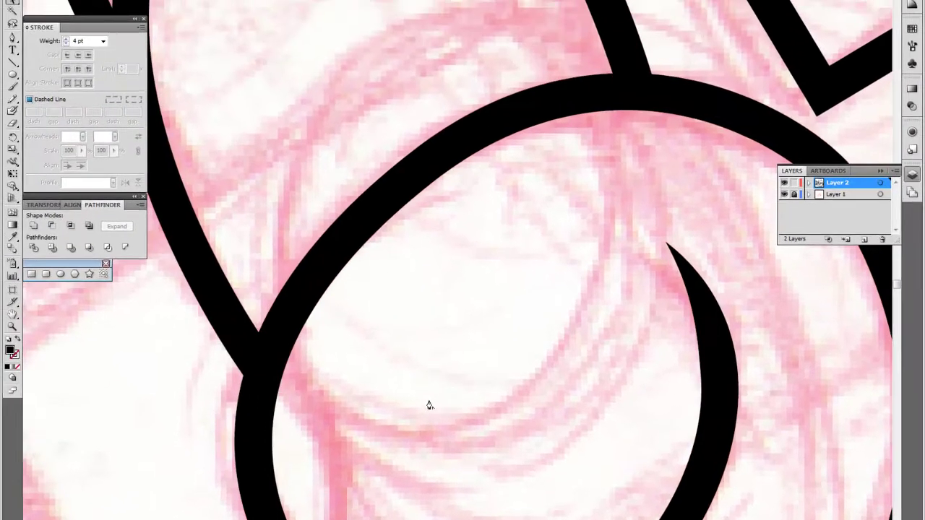
{"action": "scroll", "coordinate": [436, 316], "scroll_direction": "down", "scroll_amount": 3}
{"action": "scroll", "coordinate": [437, 316], "scroll_direction": "down", "scroll_amount": 3}
{"action": "scroll", "coordinate": [436, 316], "scroll_direction": "down", "scroll_amount": 3}
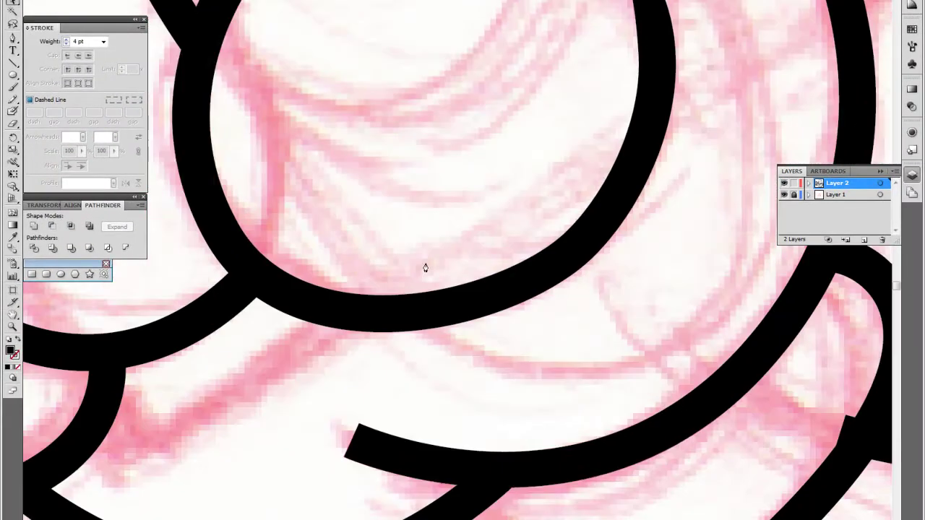
{"action": "key", "text": "ctrl+z"}
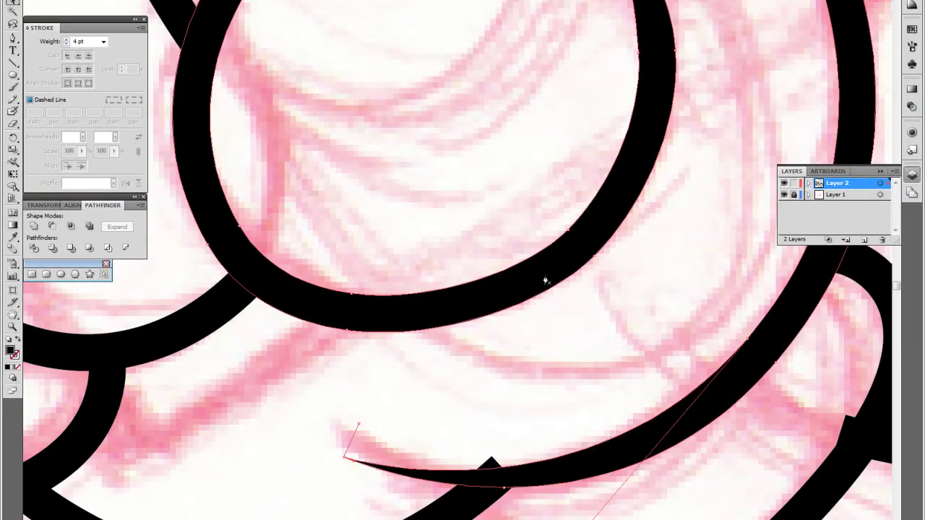
{"action": "key", "text": "ctrl+z"}
{"action": "key", "text": "ctrl+z"}
{"action": "key", "text": "ctrl+z"}
{"action": "key", "text": "ctrl+z"}
{"action": "key", "text": "ctrl+z"}
{"action": "key", "text": "ctrl+z"}
{"action": "key", "text": "ctrl+z"}
{"action": "key", "text": "ctrl+z"}
{"action": "key", "text": "ctrl+z"}
{"action": "key", "text": "ctrl+z"}
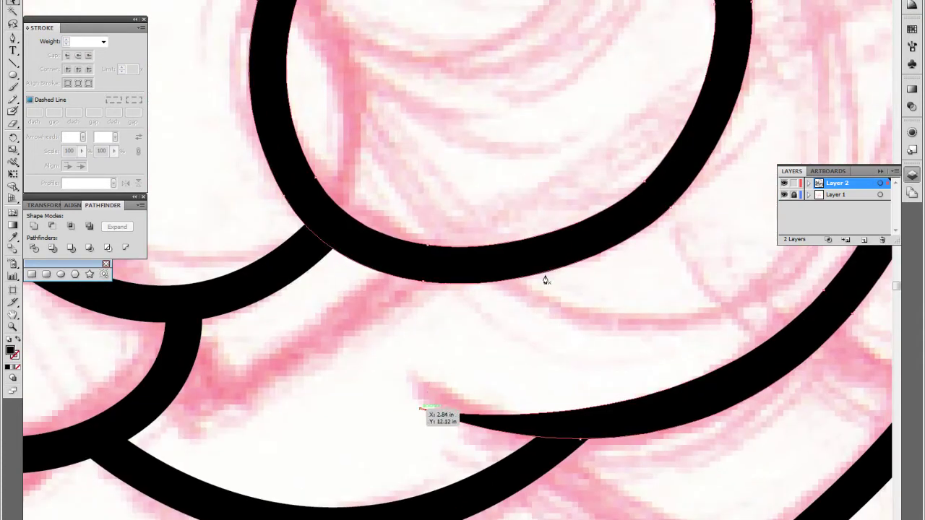
{"action": "key", "text": "ctrl+z"}
{"action": "key", "text": "ctrl+z"}
{"action": "key", "text": "ctrl+z"}
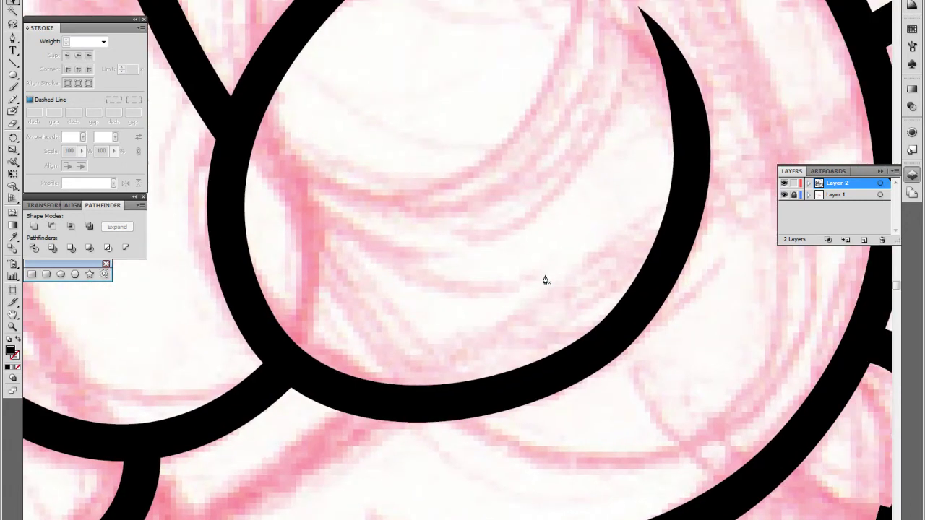
{"action": "key", "text": "ctrl+z"}
{"action": "key", "text": "ctrl+z"}
{"action": "key", "text": "ctrl+z"}
{"action": "key", "text": "ctrl+z"}
{"action": "key", "text": "ctrl+z"}
{"action": "key", "text": "ctrl+z"}
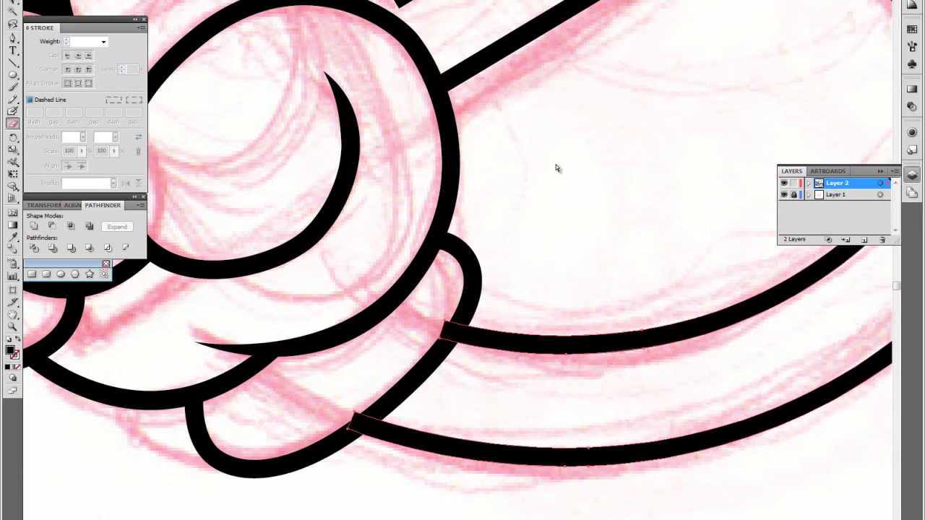
{"action": "key", "text": "ctrl+z"}
{"action": "key", "text": "ctrl+z"}
{"action": "key", "text": "ctrl+z"}
{"action": "key", "text": "ctrl+z"}
{"action": "key", "text": "ctrl+z"}
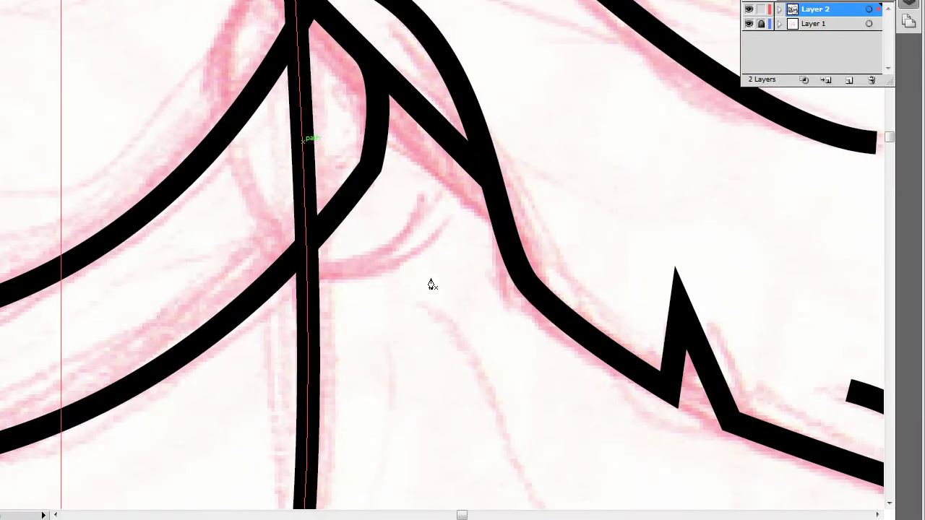
- Erase the upper part of the vertical black stroke
{"action": "left_click_drag", "start_coordinate": [306, 172], "coordinate": [310, 32]}
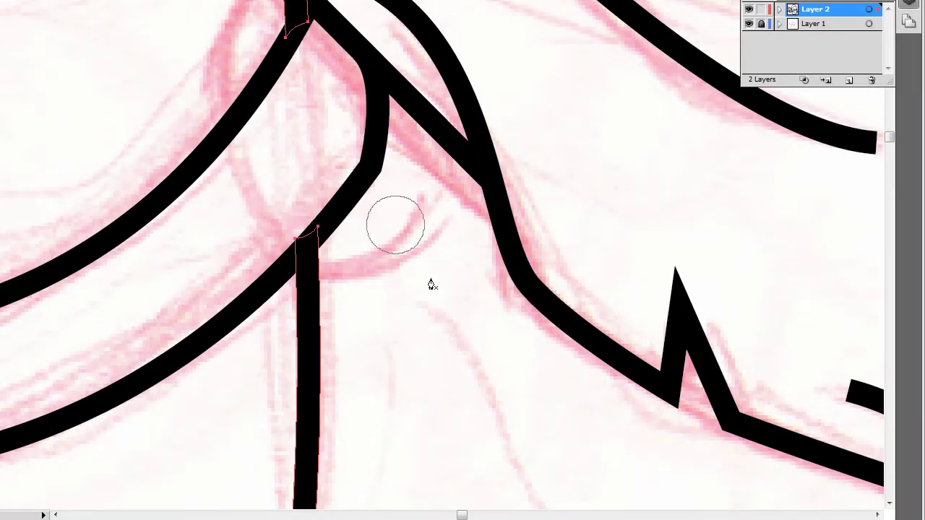
{"action": "scroll", "coordinate": [431, 284], "scroll_direction": "down", "scroll_amount": 5}
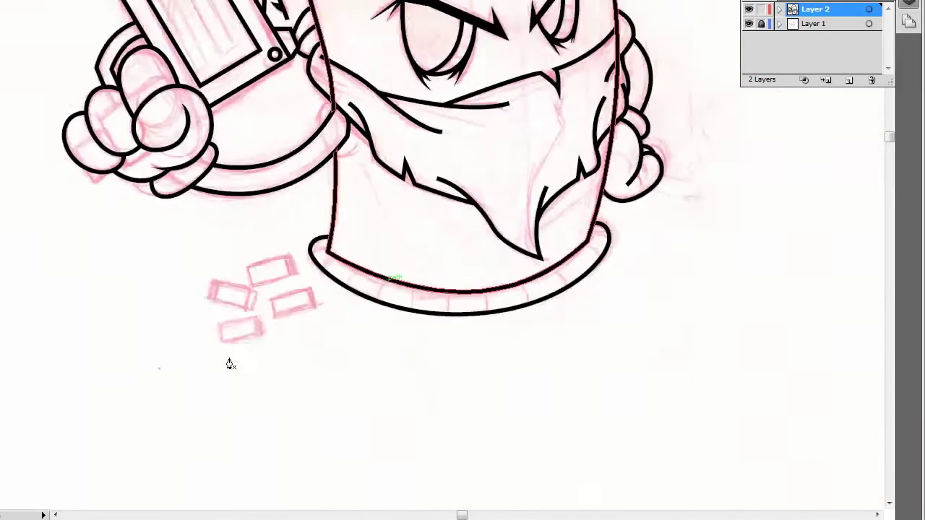
{"action": "scroll", "coordinate": [409, 281], "scroll_direction": "up", "scroll_amount": 4}
{"action": "scroll", "coordinate": [310, 268], "scroll_direction": "down", "scroll_amount": 1}
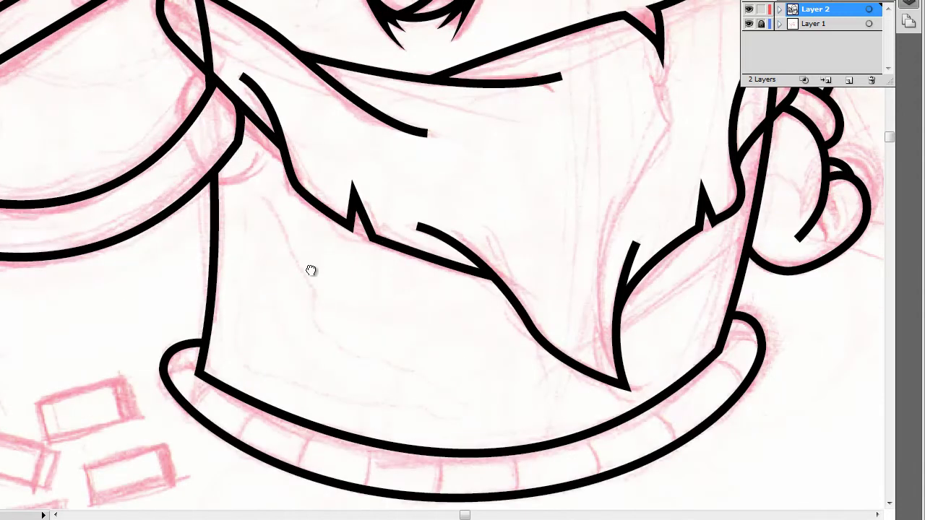
{"action": "scroll", "coordinate": [363, 332], "scroll_direction": "up", "scroll_amount": 2}
{"action": "scroll", "coordinate": [351, 334], "scroll_direction": "up", "scroll_amount": 2}
{"action": "scroll", "coordinate": [353, 336], "scroll_direction": "up", "scroll_amount": 2}
- Taper the strokes' right and upper-left ends into sharp points
{"action": "key", "text": "p"}
{"action": "key", "text": "shift+w"}
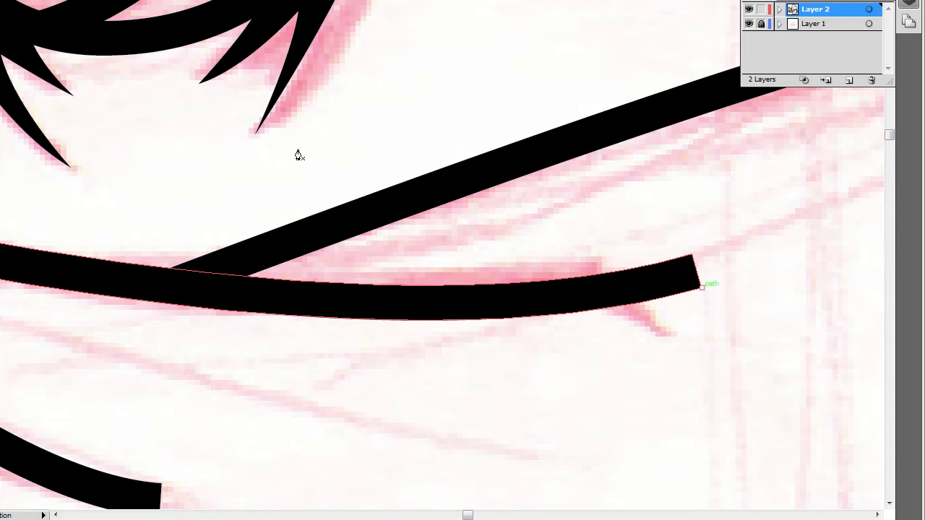
{"action": "left_click_drag", "start_coordinate": [696, 272], "coordinate": [691, 260]}
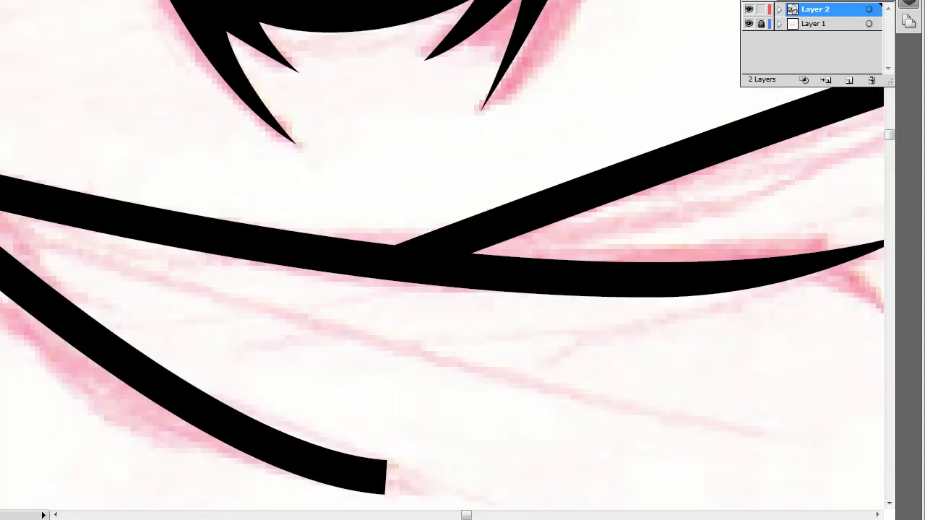
{"action": "left_click_drag", "start_coordinate": [161, 493], "coordinate": [508, 359]}
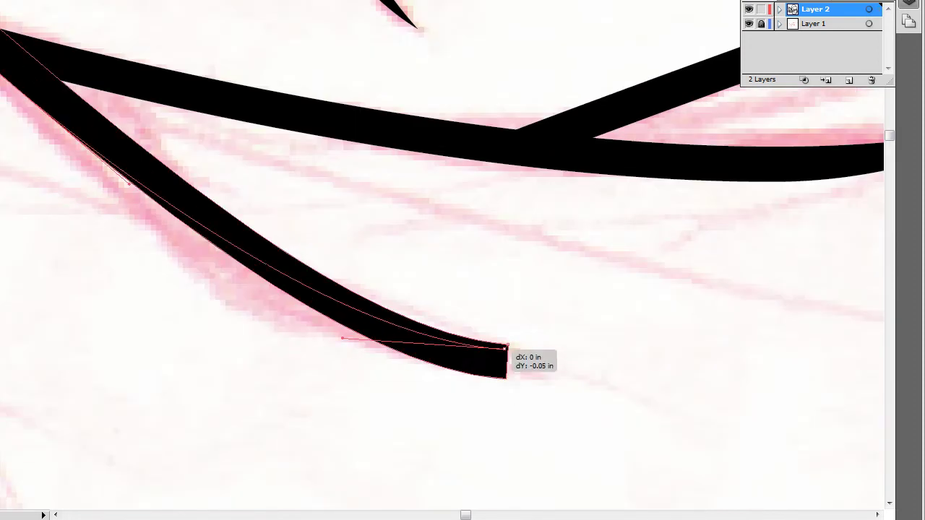
{"action": "scroll", "coordinate": [212, 73], "scroll_direction": "left", "scroll_amount": 5}
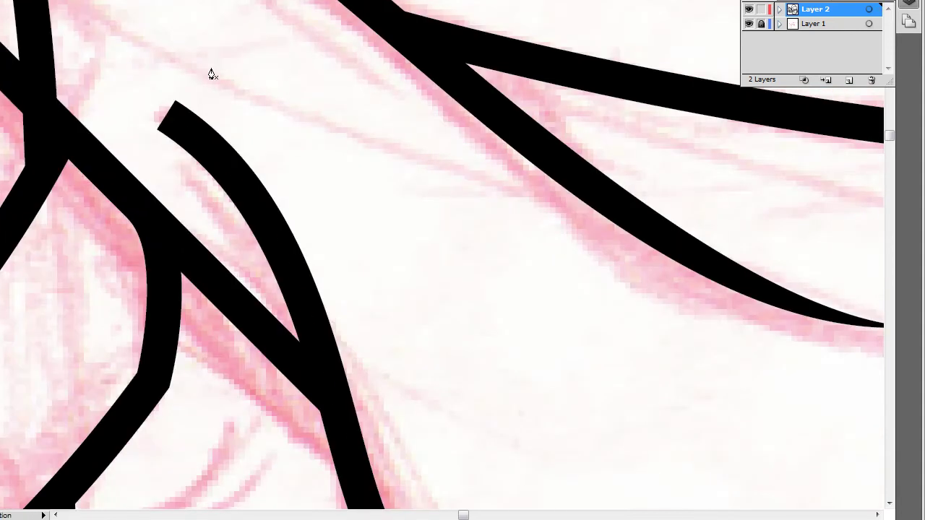
{"action": "left_click_drag", "start_coordinate": [176, 104], "coordinate": [275, 123]}
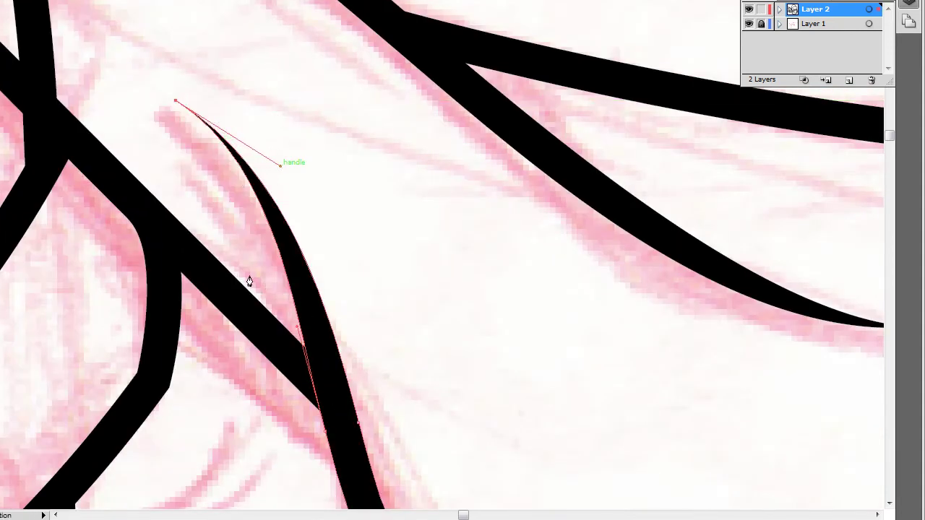
{"action": "left_click_drag", "start_coordinate": [248, 289], "coordinate": [295, 414]}
{"action": "mouse_move", "coordinate": [264, 311]}
{"action": "left_mouse_down"}
{"action": "mouse_move", "coordinate": [287, 366]}
{"action": "mouse_move", "coordinate": [217, 316]}
{"action": "left_mouse_up"}
- Erase the lower part of the thick black band with the Eraser tool
{"action": "scroll", "coordinate": [195, 281], "scroll_direction": "up", "scroll_amount": 5}
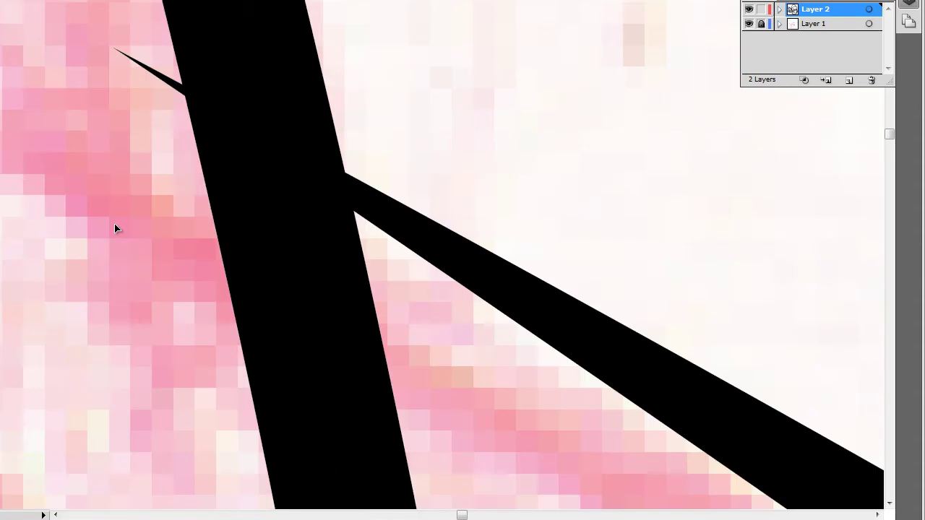
{"action": "scroll", "coordinate": [208, 340], "scroll_direction": "down", "scroll_amount": 3}
{"action": "scroll", "coordinate": [247, 430], "scroll_direction": "down", "scroll_amount": 2}
{"action": "scroll", "coordinate": [250, 429], "scroll_direction": "up", "scroll_amount": 5}
{"action": "key", "text": "shift+b"}
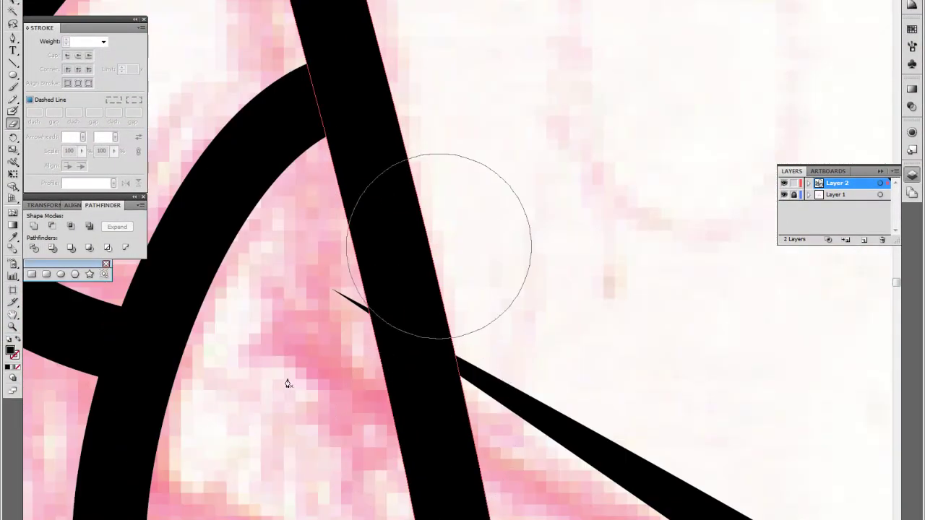
{"action": "left_click_drag", "start_coordinate": [409, 320], "coordinate": [371, 423]}
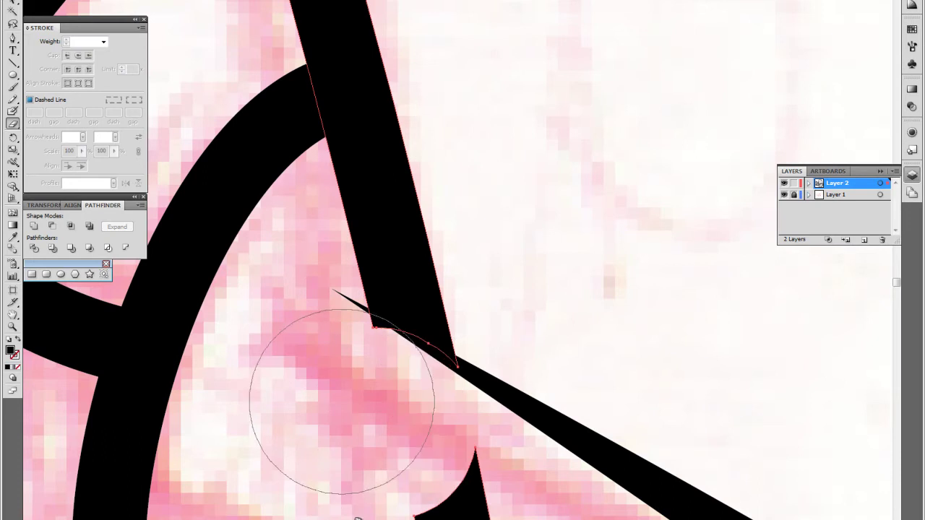
{"action": "left_click_drag", "start_coordinate": [288, 425], "coordinate": [475, 423]}
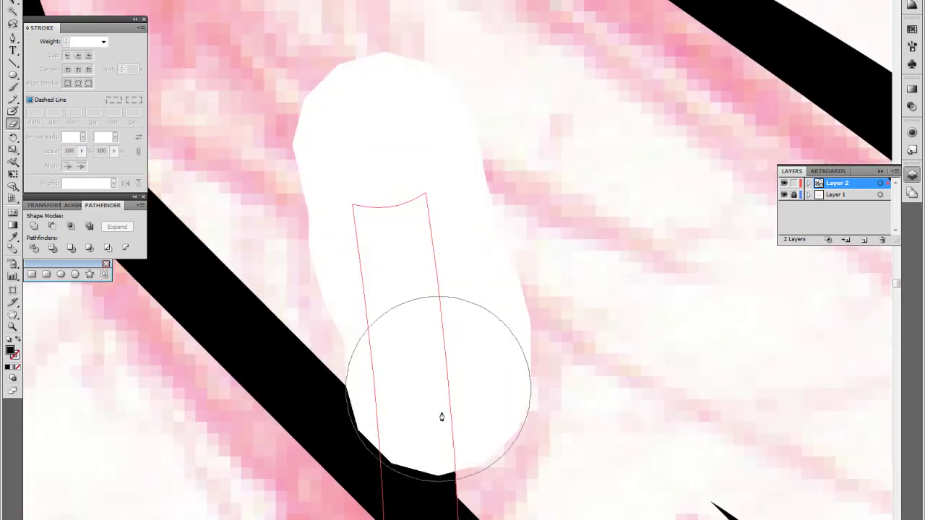
{"action": "key", "text": "ctrl+minus"}
{"action": "key", "text": "ctrl+minus"}
{"action": "key", "text": "ctrl+minus"}
{"action": "key", "text": "ctrl+minus"}
{"action": "key", "text": "ctrl+minus"}
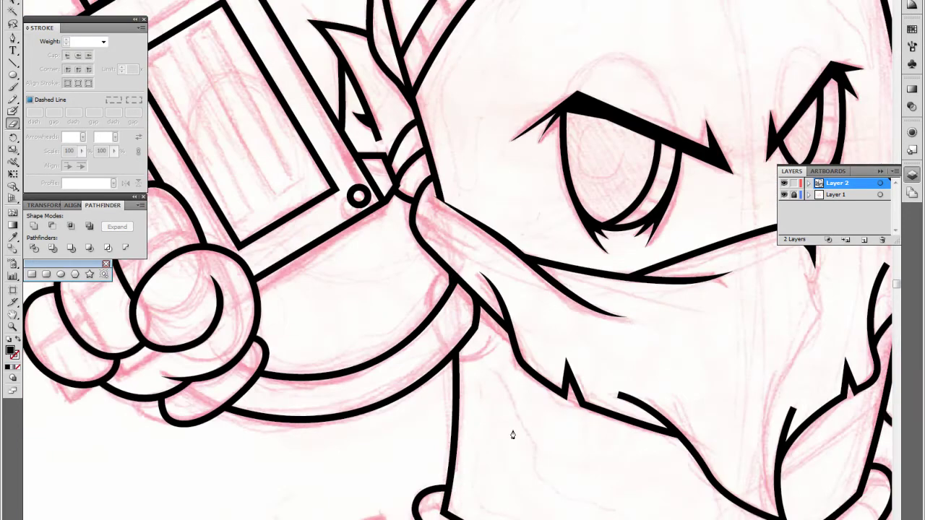
{"action": "key", "text": "ctrl+minus"}
{"action": "key", "text": "ctrl+plus"}
{"action": "key", "text": "ctrl+plus"}
{"action": "key", "text": "ctrl+plus"}
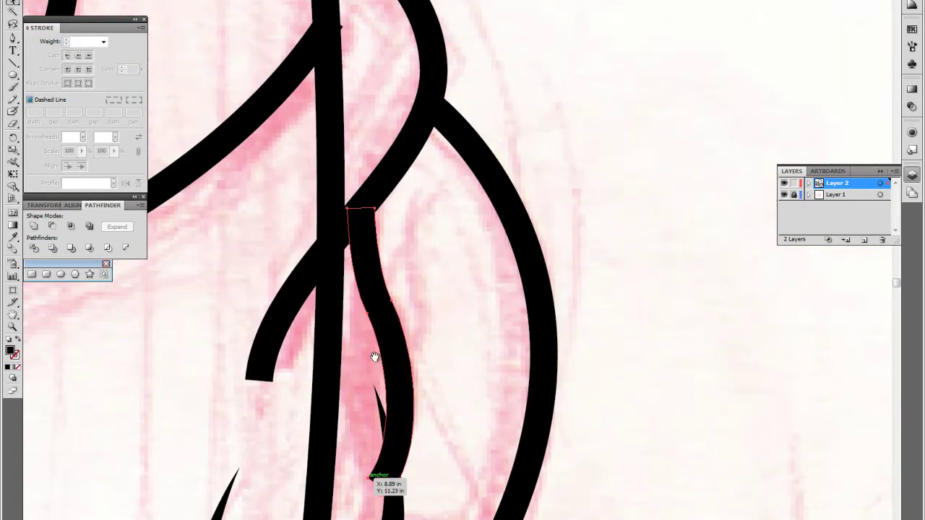
- Redraw the lower curve of the crossing strand, undoing attempts that don't fit
{"action": "left_click_drag", "start_coordinate": [390, 494], "coordinate": [420, 422]}
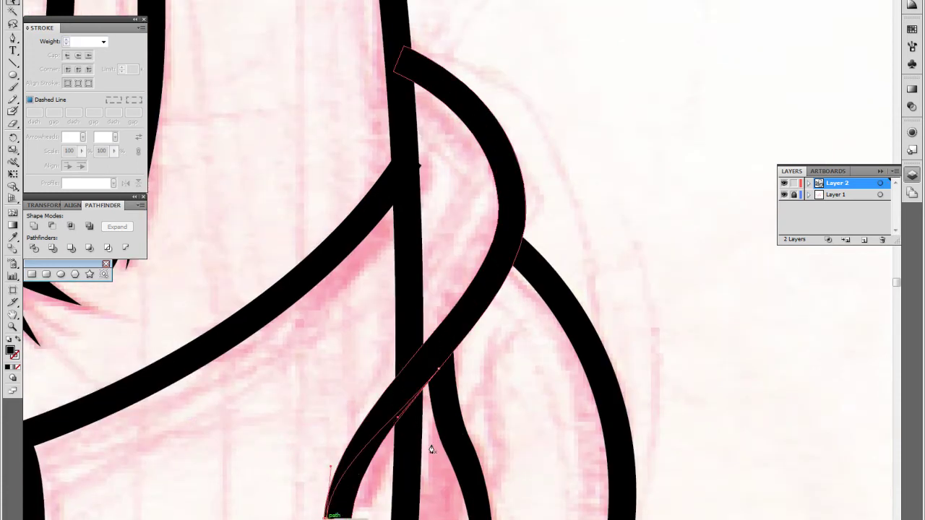
{"action": "key", "text": "ctrl+z"}
{"action": "left_click_drag", "start_coordinate": [339, 361], "coordinate": [400, 440]}
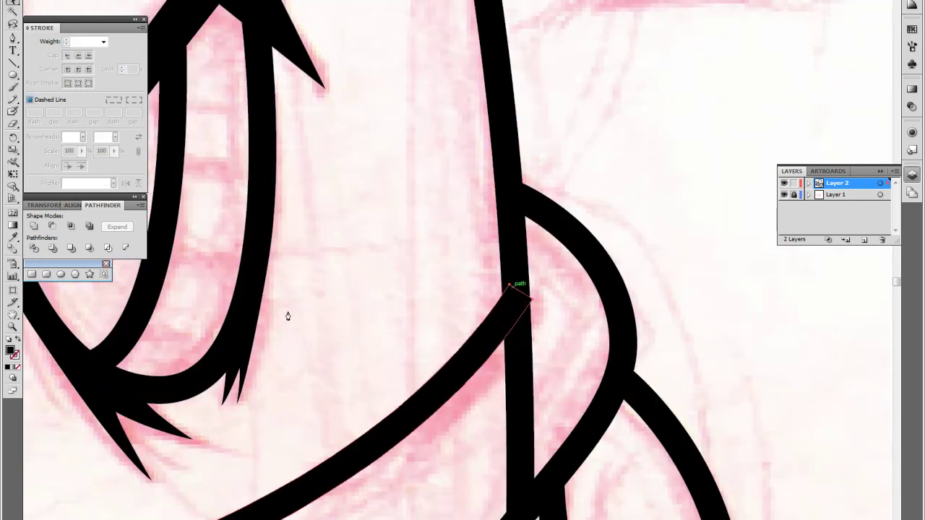
{"action": "key", "text": "ctrl+z"}
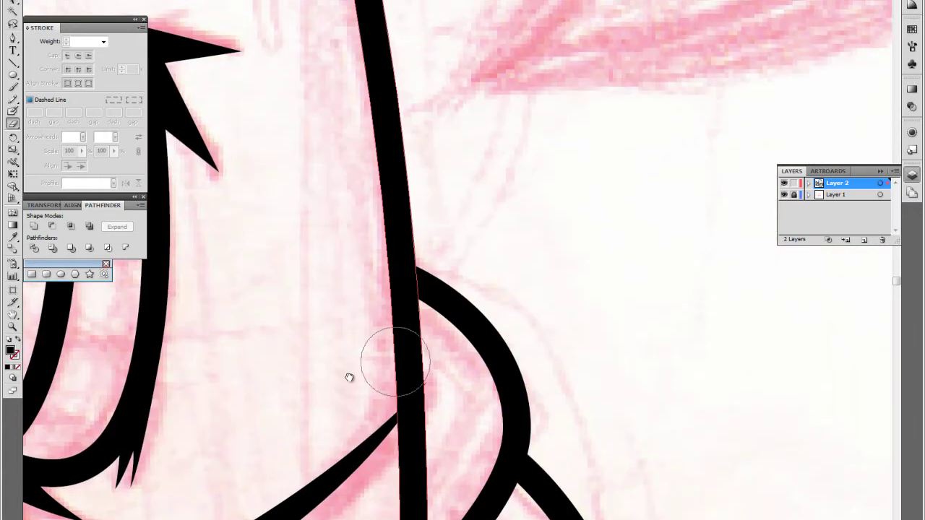
- Erase the long vertical stroke where it passes beneath the crossing lines
{"action": "left_click_drag", "start_coordinate": [349, 377], "coordinate": [349, 340]}
{"action": "left_click", "coordinate": [412, 407]}
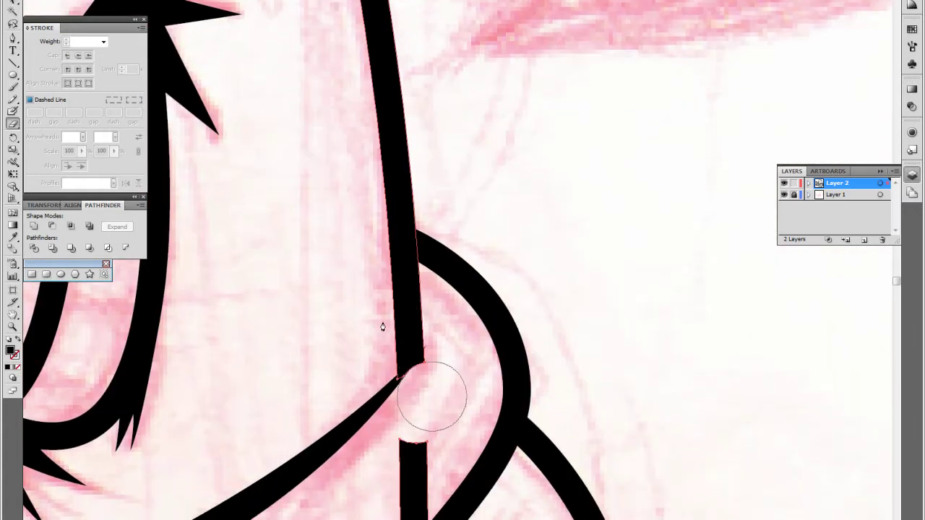
{"action": "scroll", "coordinate": [412, 320], "scroll_direction": "up", "scroll_amount": 3}
{"action": "scroll", "coordinate": [415, 320], "scroll_direction": "up", "scroll_amount": 2}
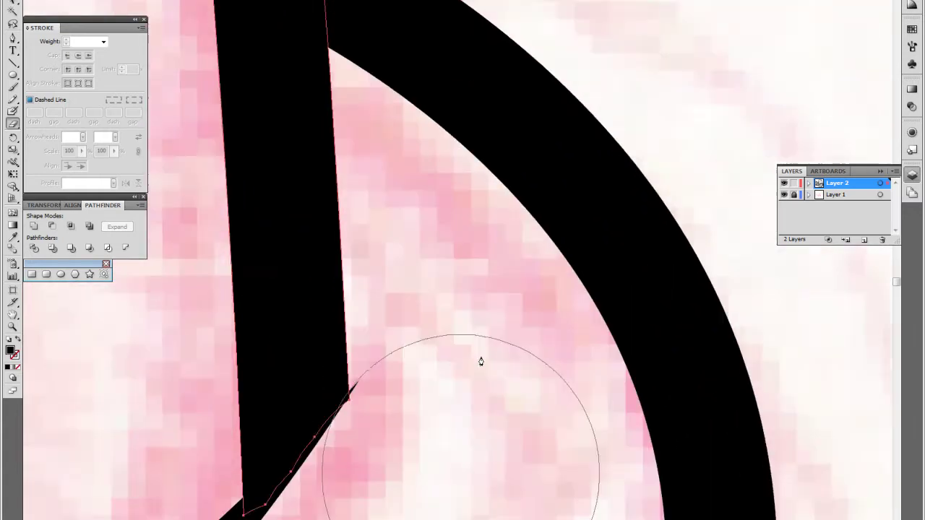
{"action": "scroll", "coordinate": [482, 362], "scroll_direction": "up", "scroll_amount": 2}
{"action": "scroll", "coordinate": [411, 357], "scroll_direction": "down", "scroll_amount": 1}
{"action": "scroll", "coordinate": [221, 289], "scroll_direction": "down", "scroll_amount": 2}
{"action": "scroll", "coordinate": [216, 278], "scroll_direction": "down", "scroll_amount": 2}
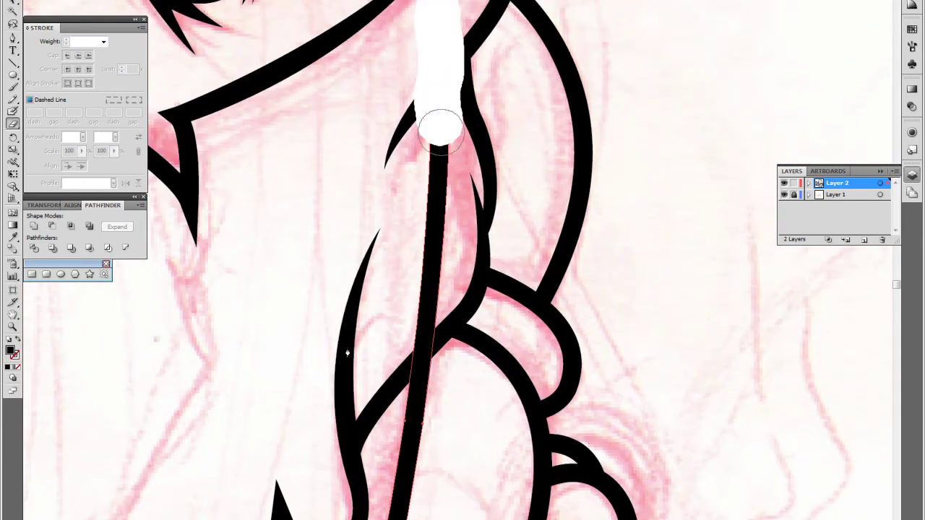
- Erase more of the vertical stroke's upper part so the overlap reads cleanly
{"action": "left_click_drag", "start_coordinate": [436, 4], "coordinate": [413, 346]}
{"action": "scroll", "coordinate": [452, 320], "scroll_direction": "up", "scroll_amount": 1}
{"action": "scroll", "coordinate": [452, 320], "scroll_direction": "down", "scroll_amount": 1}
{"action": "left_click_drag", "start_coordinate": [436, 3], "coordinate": [396, 330]}
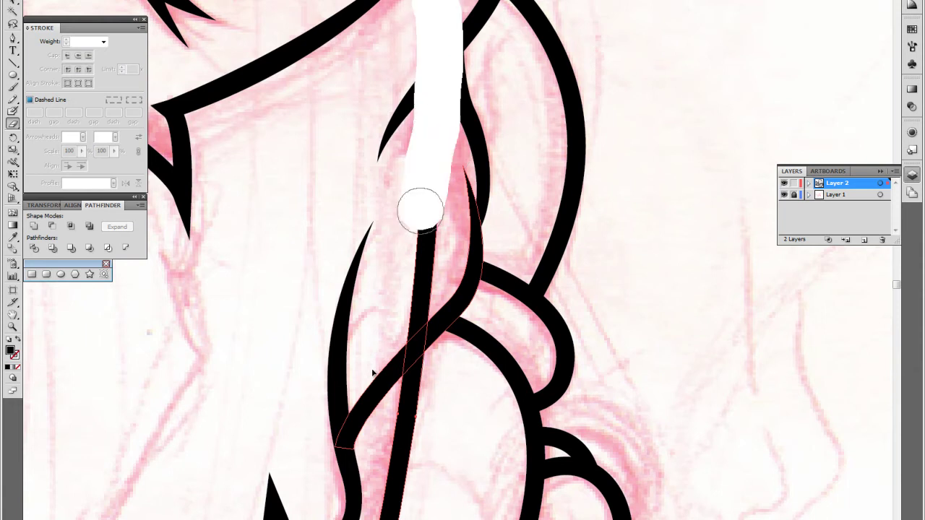
{"action": "scroll", "coordinate": [397, 330], "scroll_direction": "up", "scroll_amount": 1}
{"action": "scroll", "coordinate": [375, 372], "scroll_direction": "down", "scroll_amount": 3}
{"action": "scroll", "coordinate": [405, 404], "scroll_direction": "down", "scroll_amount": 2}
{"action": "scroll", "coordinate": [364, 394], "scroll_direction": "up", "scroll_amount": 1}
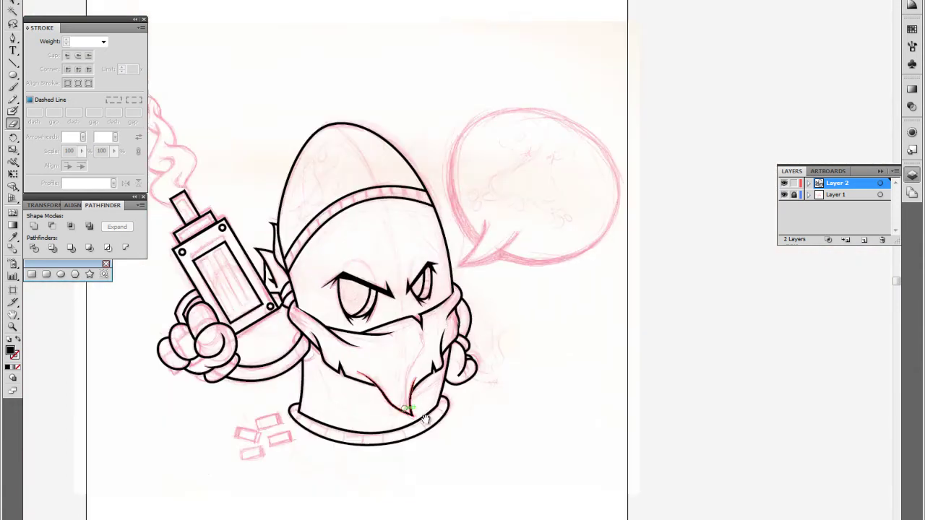
{"action": "scroll", "coordinate": [571, 495], "scroll_direction": "up", "scroll_amount": 1}
{"action": "scroll", "coordinate": [554, 436], "scroll_direction": "up", "scroll_amount": 1}
{"action": "scroll", "coordinate": [547, 398], "scroll_direction": "up", "scroll_amount": 1}
{"action": "scroll", "coordinate": [496, 384], "scroll_direction": "up", "scroll_amount": 1}
{"action": "scroll", "coordinate": [187, 212], "scroll_direction": "down", "scroll_amount": 1}
{"action": "scroll", "coordinate": [153, 213], "scroll_direction": "up", "scroll_amount": 1}
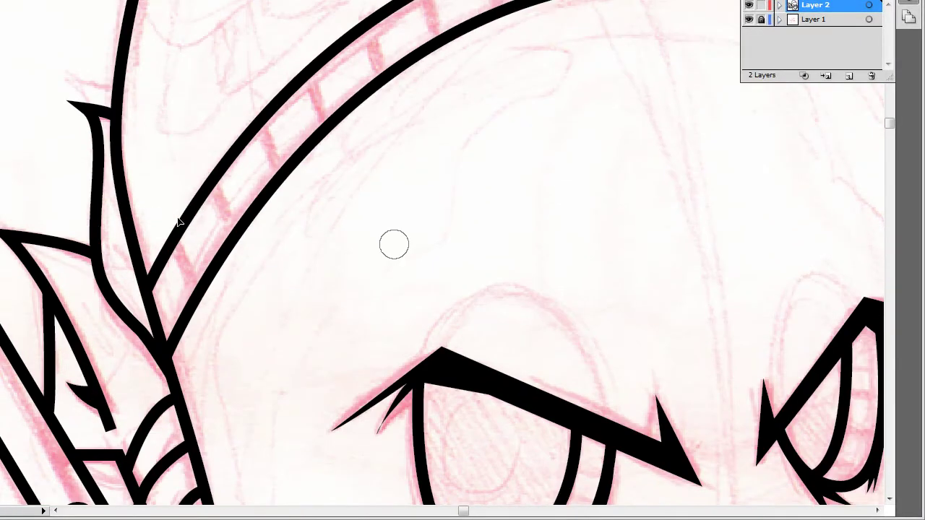
- Add evenly spaced black rungs across the hood band out to its right end
{"action": "scroll", "coordinate": [311, 239], "scroll_direction": "down", "scroll_amount": 1}
{"action": "key", "text": "Tab"}
{"action": "scroll", "coordinate": [397, 320], "scroll_direction": "up", "scroll_amount": 1}
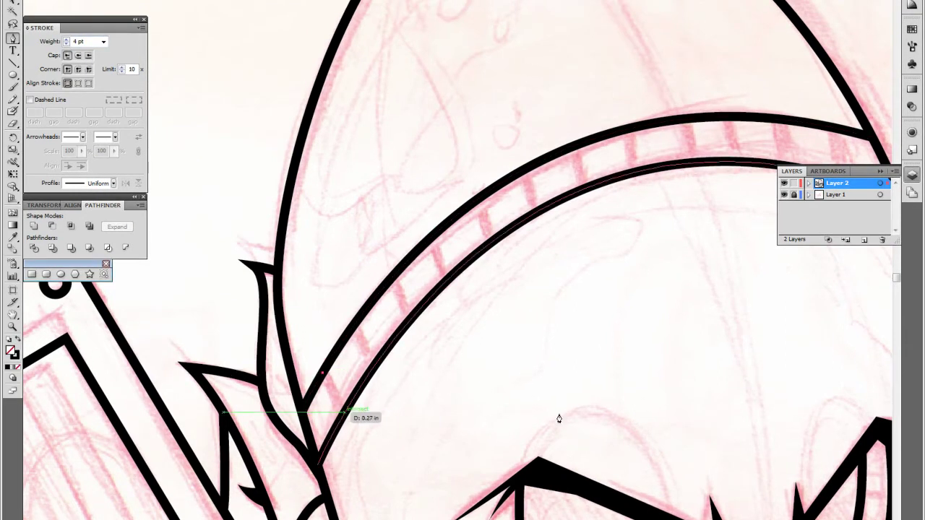
{"action": "left_click", "coordinate": [790, 361], "text": "ctrl"}
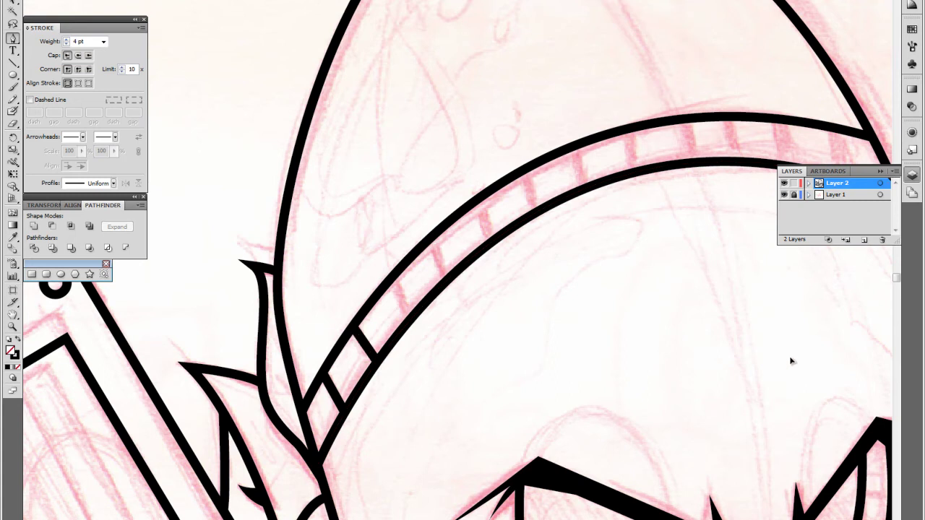
{"action": "scroll", "coordinate": [597, 343], "scroll_direction": "up", "scroll_amount": 2}
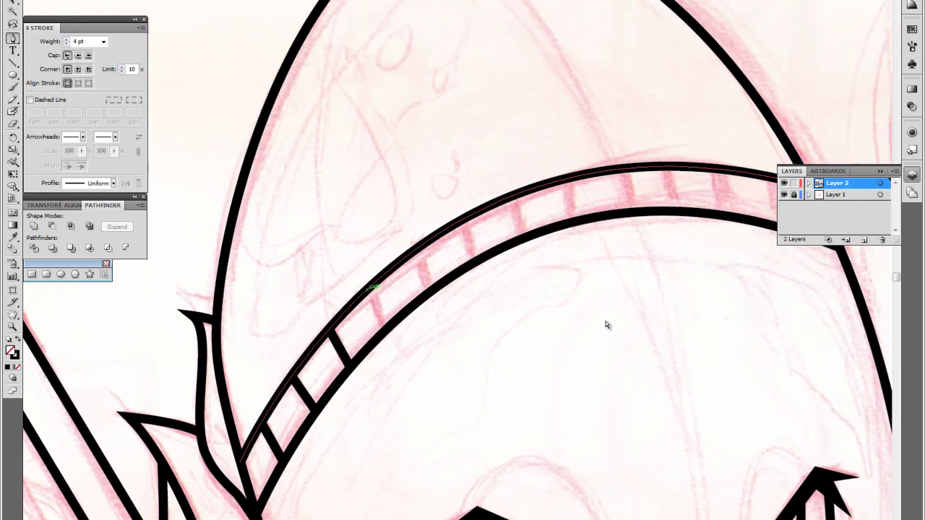
{"action": "left_click", "coordinate": [367, 292]}
{"action": "left_click", "coordinate": [390, 321]}
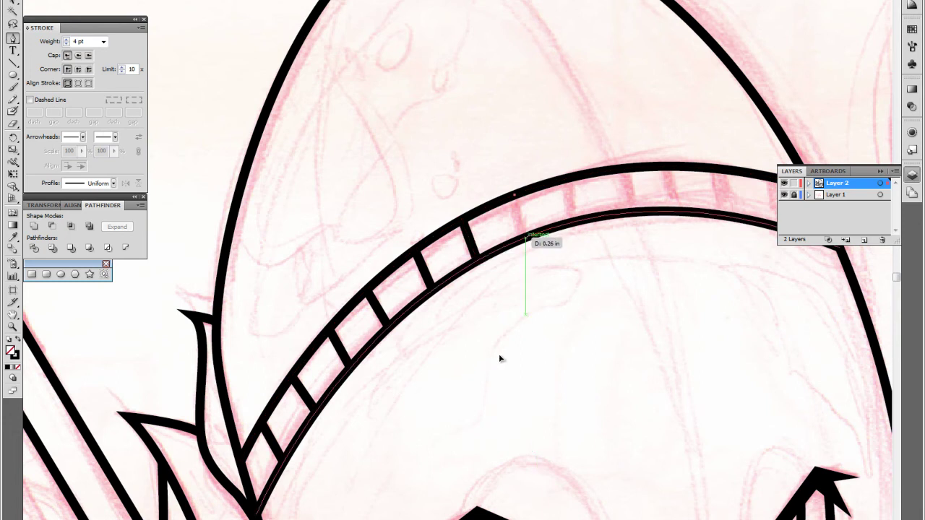
{"action": "left_click", "coordinate": [574, 221]}
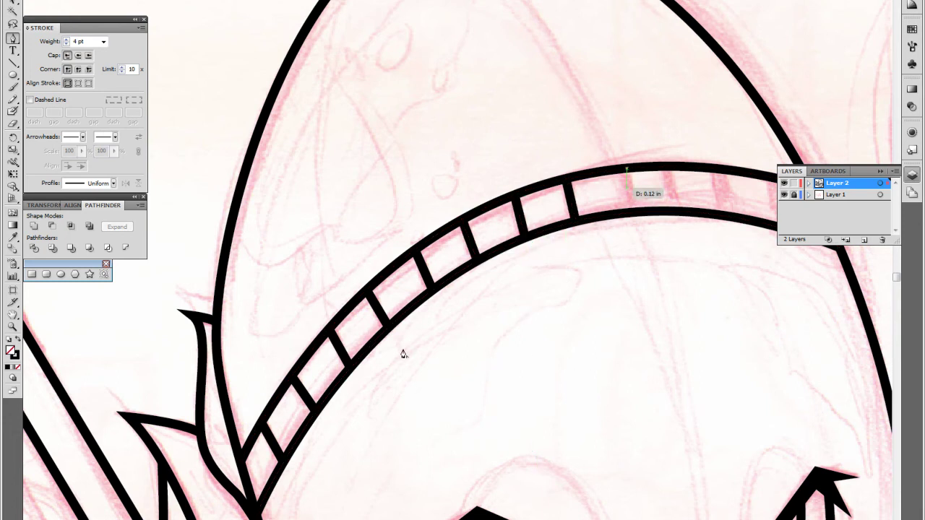
- Draw an inner curve along the left end of the can's bottom rim
{"action": "scroll", "coordinate": [433, 375], "scroll_direction": "up", "scroll_amount": 1}
{"action": "scroll", "coordinate": [433, 375], "scroll_direction": "right", "scroll_amount": 2}
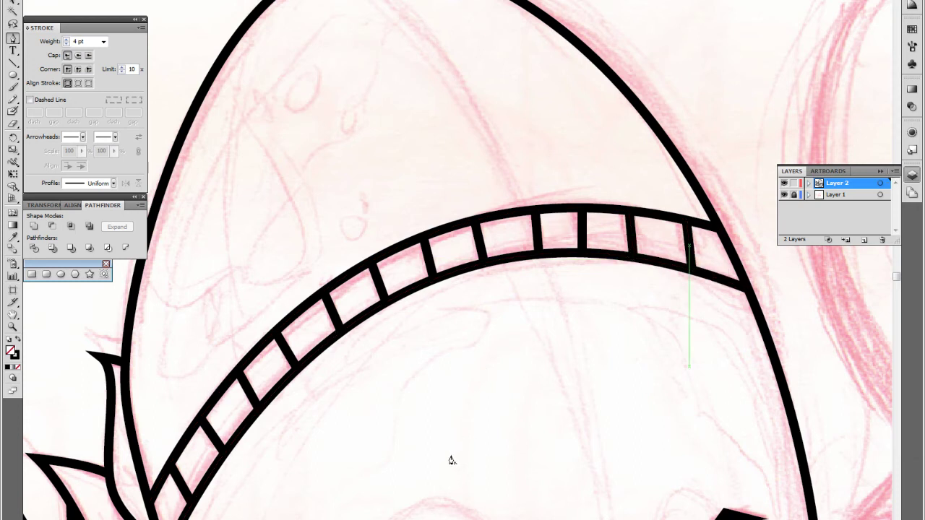
{"action": "scroll", "coordinate": [451, 461], "scroll_direction": "right", "scroll_amount": 3}
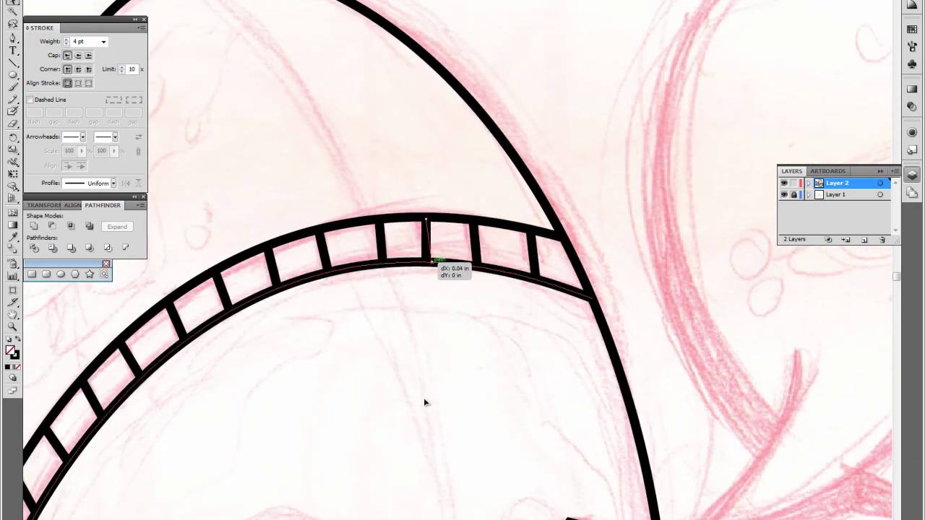
{"action": "scroll", "coordinate": [425, 399], "scroll_direction": "down", "scroll_amount": 4}
{"action": "scroll", "coordinate": [426, 399], "scroll_direction": "left", "scroll_amount": 3}
{"action": "scroll", "coordinate": [500, 385], "scroll_direction": "down", "scroll_amount": 5}
{"action": "scroll", "coordinate": [458, 402], "scroll_direction": "up", "scroll_amount": 3}
{"action": "scroll", "coordinate": [458, 402], "scroll_direction": "down", "scroll_amount": 5}
{"action": "scroll", "coordinate": [459, 403], "scroll_direction": "up", "scroll_amount": 2}
{"action": "scroll", "coordinate": [447, 408], "scroll_direction": "up", "scroll_amount": 1}
{"action": "scroll", "coordinate": [445, 454], "scroll_direction": "left", "scroll_amount": 1}
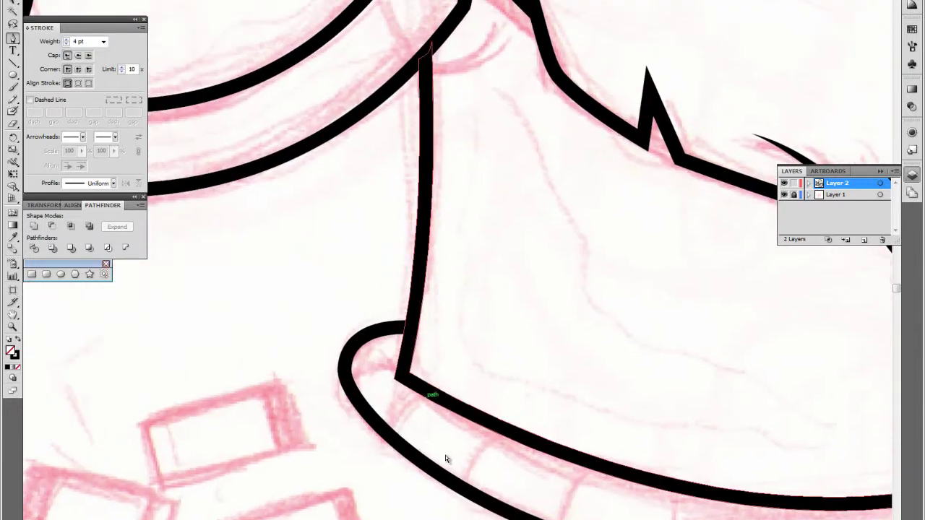
{"action": "key", "text": "ctrl+z"}
{"action": "scroll", "coordinate": [462, 459], "scroll_direction": "down", "scroll_amount": 1}
{"action": "scroll", "coordinate": [463, 460], "scroll_direction": "right", "scroll_amount": 1}
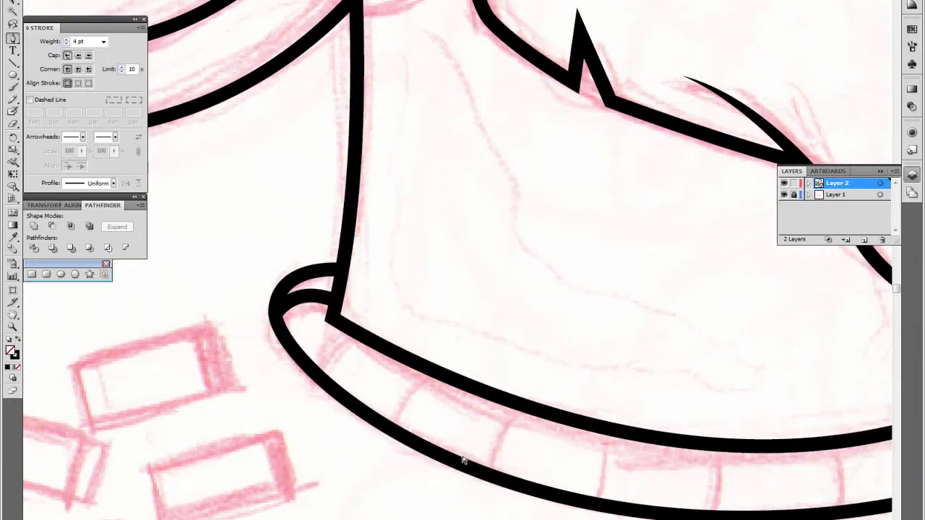
{"action": "left_click_drag", "start_coordinate": [475, 442], "coordinate": [426, 424]}
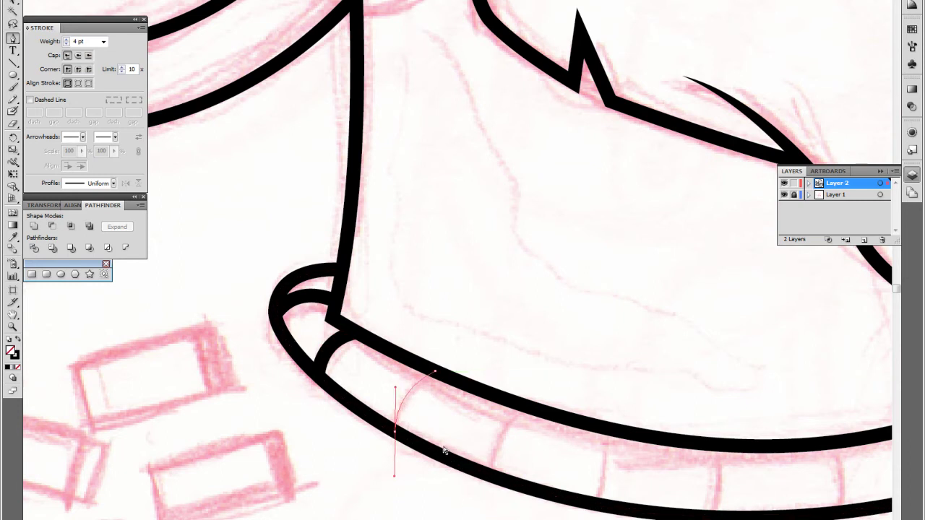
{"action": "scroll", "coordinate": [433, 410], "scroll_direction": "down", "scroll_amount": 1}
- Draw curved divider strokes across the bottom rim to split it into ribbed segments
{"action": "left_click", "coordinate": [442, 362]}
{"action": "left_click_drag", "start_coordinate": [434, 434], "coordinate": [464, 420]}
{"action": "scroll", "coordinate": [464, 421], "scroll_direction": "right", "scroll_amount": 1}
{"action": "left_click", "coordinate": [486, 392]}
{"action": "left_click_drag", "start_coordinate": [484, 462], "coordinate": [470, 495]}
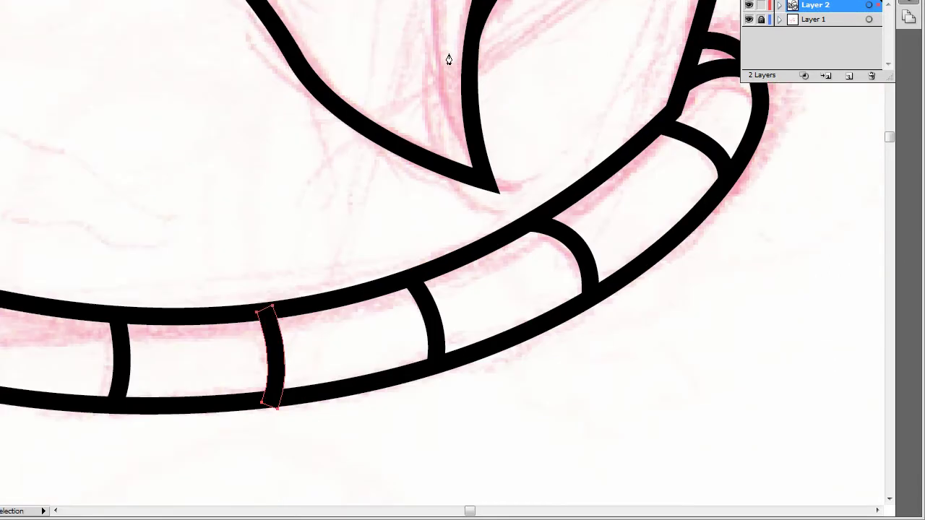
{"action": "key", "text": "ctrl+minus"}
{"action": "key", "text": "ctrl+minus"}
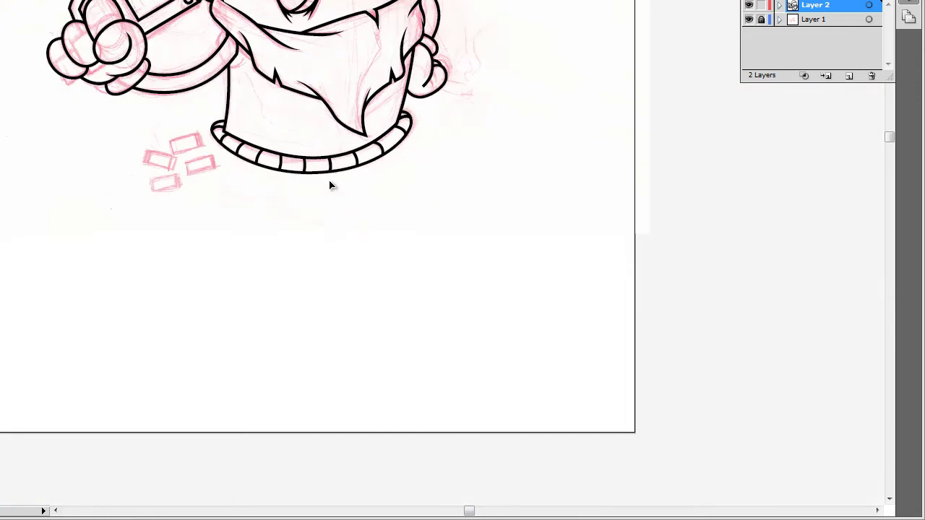
- Reshape the pointed scarf tip beside the gun
{"action": "scroll", "coordinate": [431, 49], "scroll_direction": "up", "scroll_amount": 1}
{"action": "scroll", "coordinate": [403, 14], "scroll_direction": "up", "scroll_amount": 2}
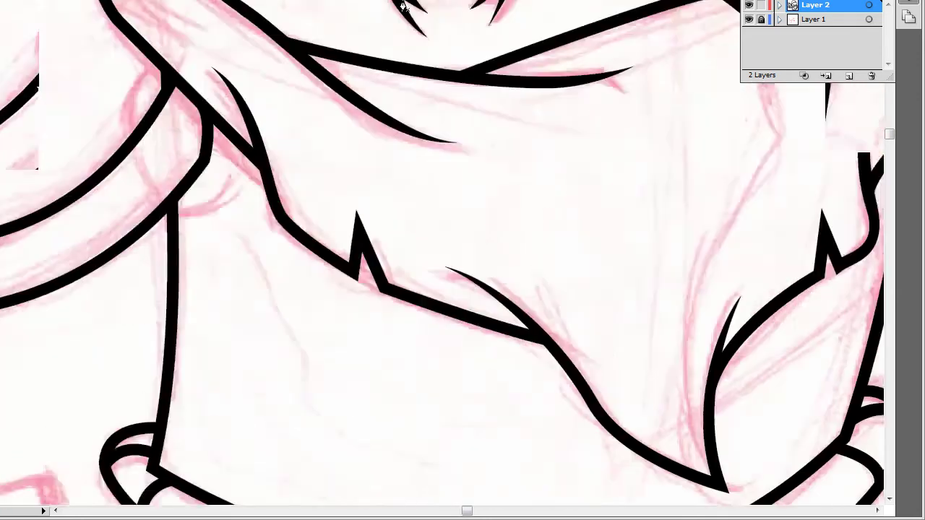
{"action": "scroll", "coordinate": [419, 86], "scroll_direction": "up", "scroll_amount": 1}
{"action": "scroll", "coordinate": [434, 113], "scroll_direction": "up", "scroll_amount": 1}
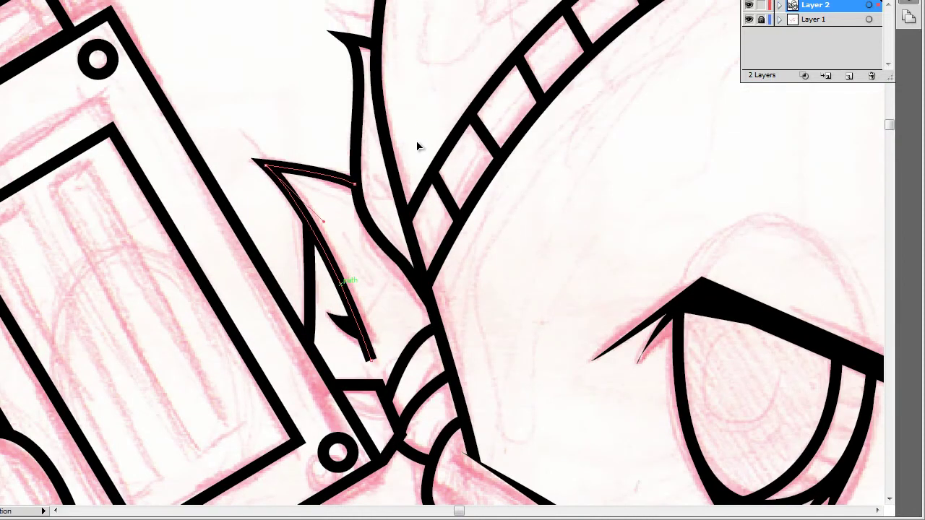
{"action": "left_click_drag", "start_coordinate": [368, 357], "coordinate": [366, 359]}
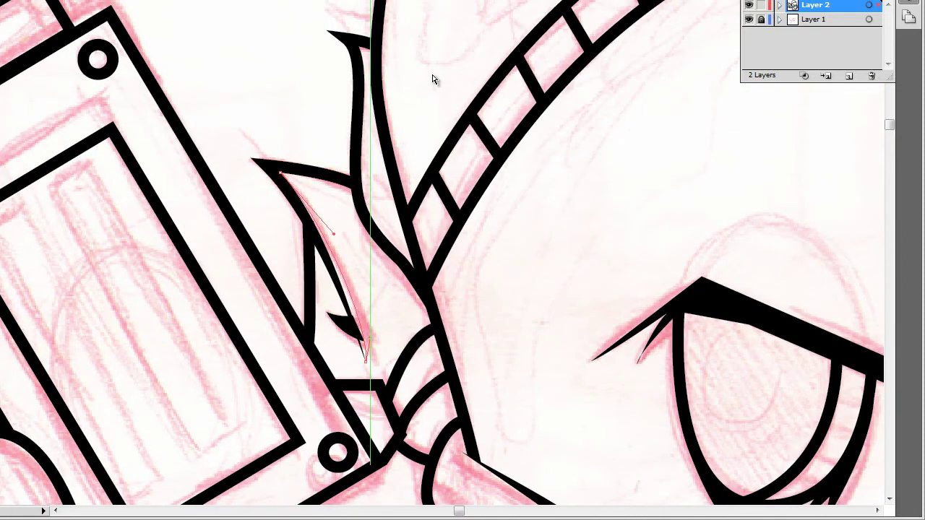
{"action": "scroll", "coordinate": [433, 130], "scroll_direction": "down", "scroll_amount": 1}
{"action": "scroll", "coordinate": [405, 140], "scroll_direction": "up", "scroll_amount": 2}
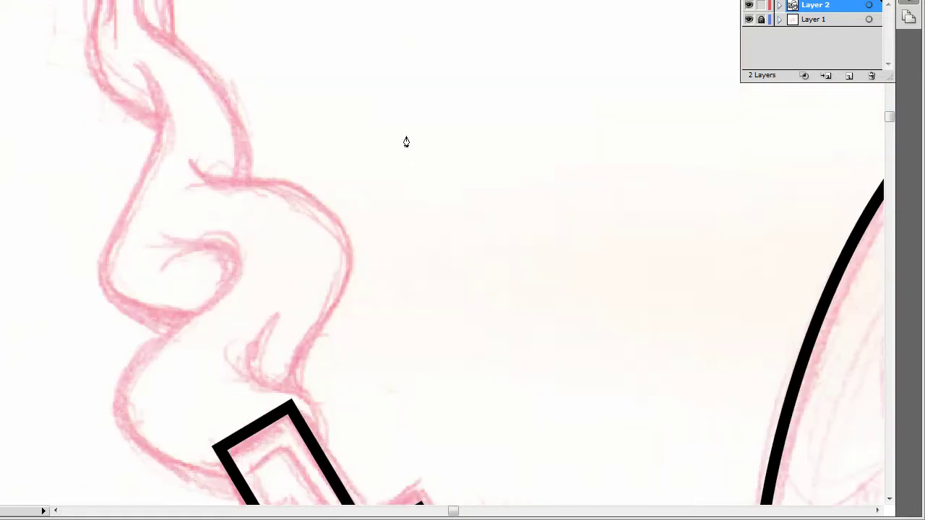
{"action": "scroll", "coordinate": [405, 140], "scroll_direction": "up", "scroll_amount": 1}
{"action": "scroll", "coordinate": [397, 119], "scroll_direction": "down", "scroll_amount": 1}
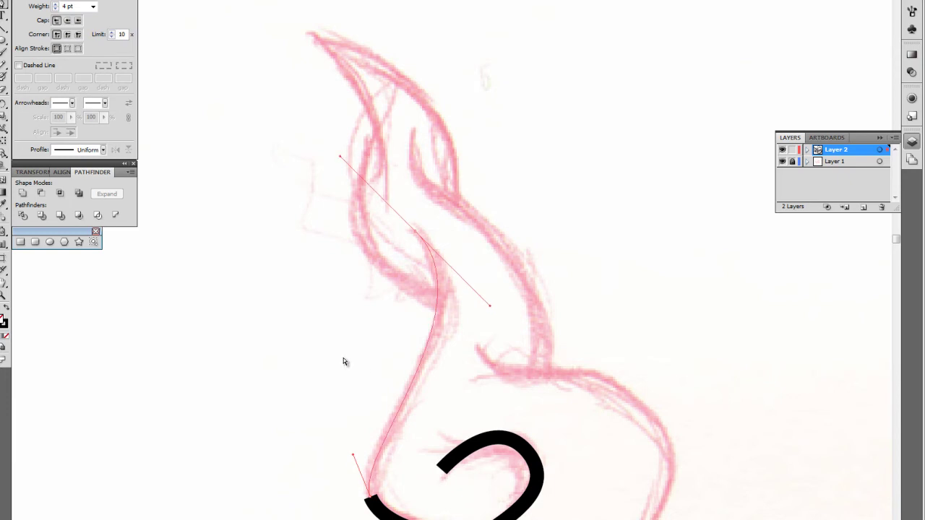
- Draw the first black smoke curve following the pink sketch
{"action": "left_click_drag", "start_coordinate": [429, 184], "coordinate": [428, 192]}
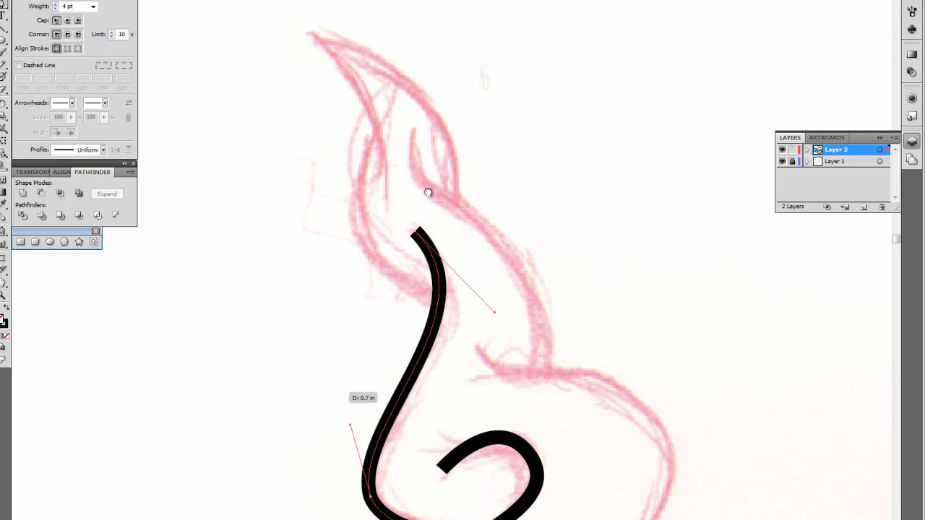
{"action": "mouse_move", "coordinate": [390, 280]}
{"action": "left_mouse_down"}
{"action": "mouse_move", "coordinate": [374, 331]}
{"action": "mouse_move", "coordinate": [400, 376]}
{"action": "left_mouse_up"}
{"action": "scroll", "coordinate": [385, 306], "scroll_direction": "up", "scroll_amount": 3}
{"action": "scroll", "coordinate": [396, 339], "scroll_direction": "down", "scroll_amount": 2}
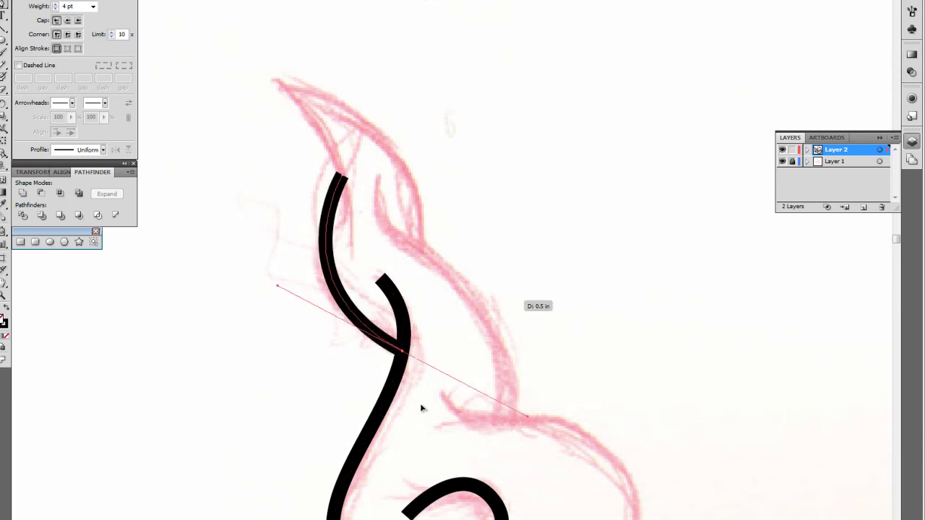
{"action": "scroll", "coordinate": [422, 395], "scroll_direction": "down", "scroll_amount": 7}
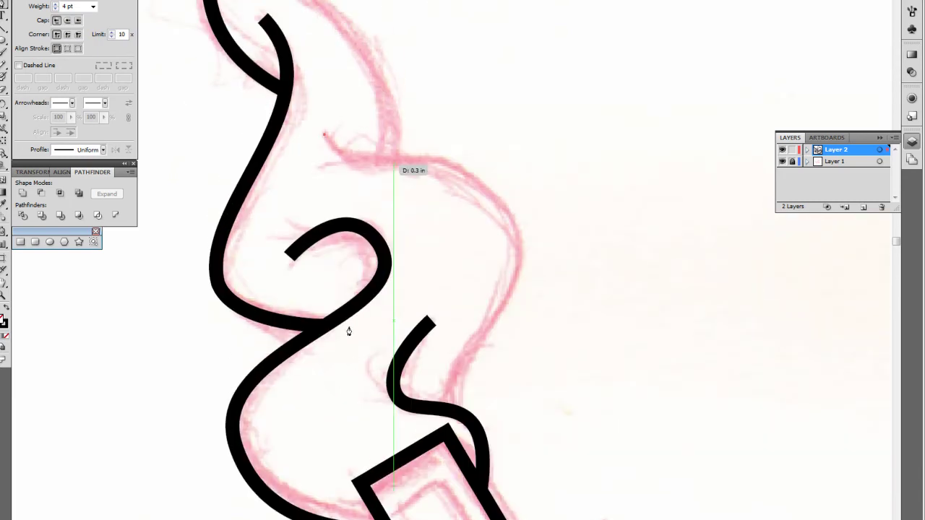
{"action": "scroll", "coordinate": [334, 337], "scroll_direction": "down", "scroll_amount": 2}
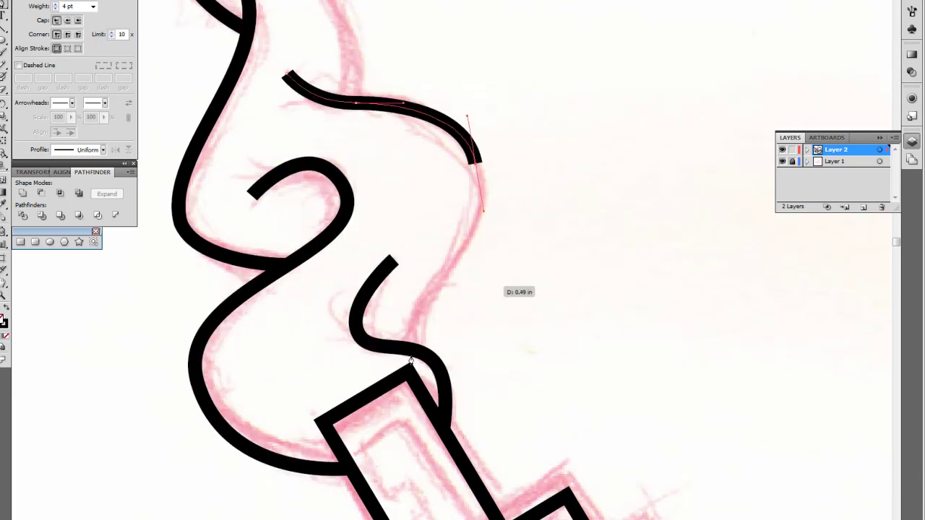
{"action": "scroll", "coordinate": [444, 354], "scroll_direction": "down", "scroll_amount": 3}
- Continue the smoke outline, joining the two curling strands in a pointed tip
{"action": "mouse_move", "coordinate": [417, 358]}
{"action": "left_mouse_down"}
{"action": "mouse_move", "coordinate": [418, 338]}
{"action": "mouse_move", "coordinate": [362, 371]}
{"action": "left_mouse_up"}
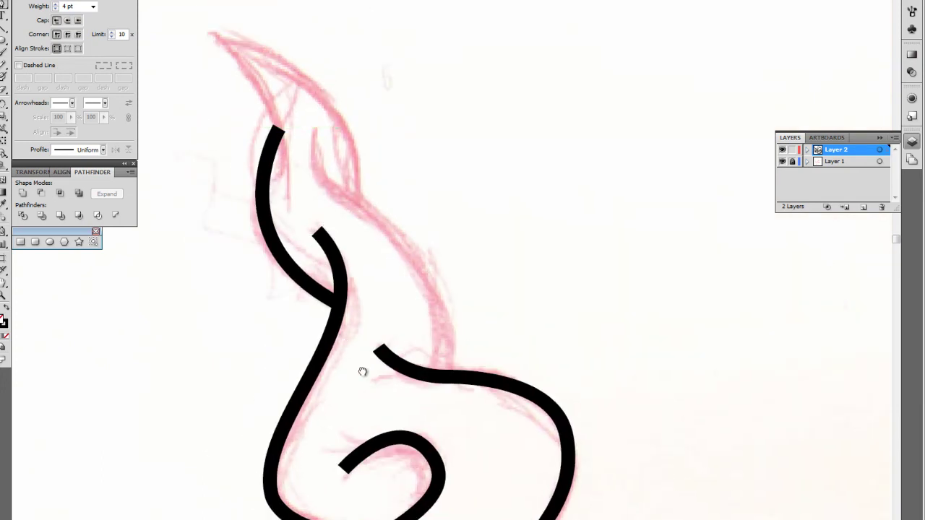
{"action": "scroll", "coordinate": [397, 411], "scroll_direction": "down", "scroll_amount": 3}
{"action": "left_click_drag", "start_coordinate": [400, 283], "coordinate": [375, 363]}
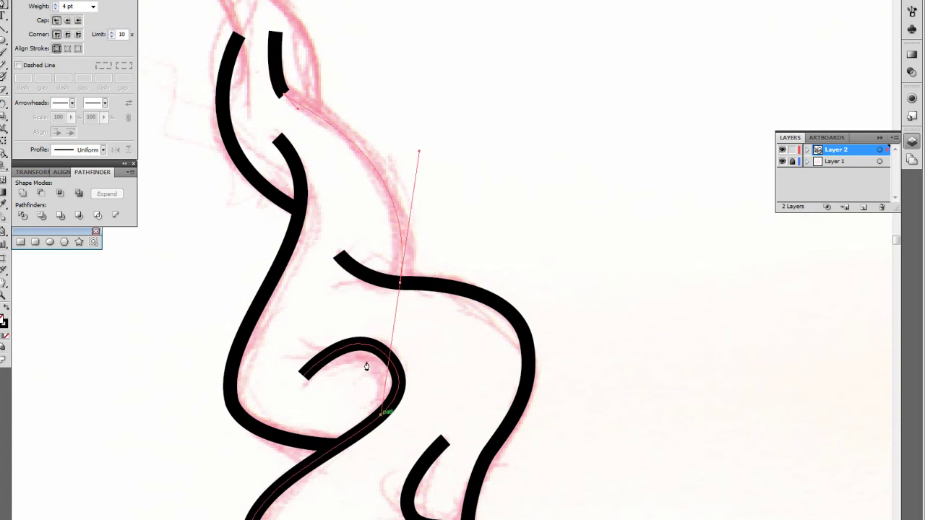
{"action": "scroll", "coordinate": [371, 423], "scroll_direction": "up", "scroll_amount": 4}
{"action": "scroll", "coordinate": [371, 422], "scroll_direction": "left", "scroll_amount": 3}
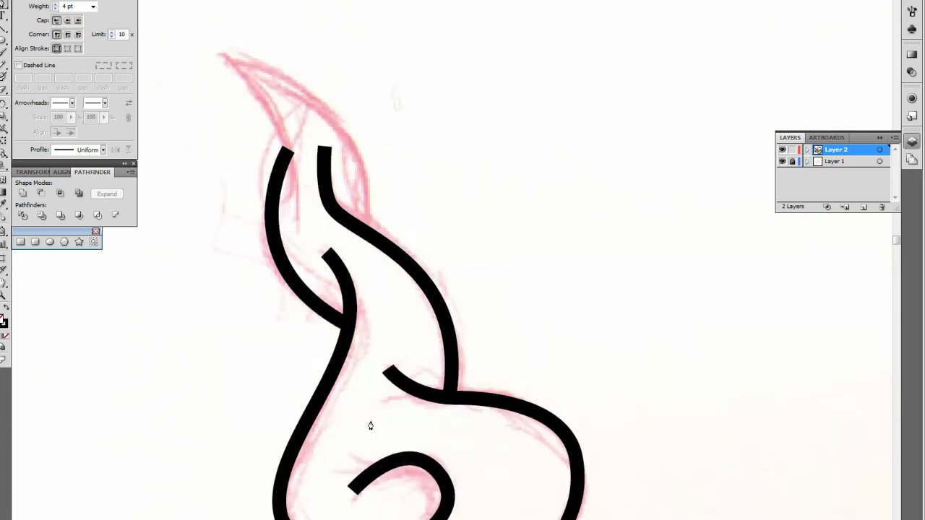
{"action": "scroll", "coordinate": [371, 426], "scroll_direction": "up", "scroll_amount": 4}
{"action": "scroll", "coordinate": [287, 414], "scroll_direction": "down", "scroll_amount": 3}
{"action": "scroll", "coordinate": [287, 414], "scroll_direction": "right", "scroll_amount": 2}
{"action": "scroll", "coordinate": [264, 359], "scroll_direction": "down", "scroll_amount": 1}
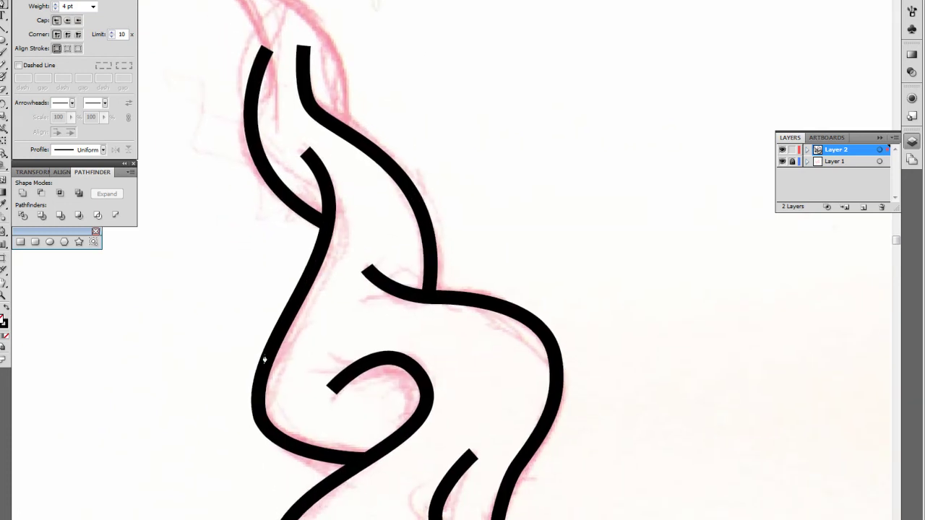
{"action": "scroll", "coordinate": [268, 334], "scroll_direction": "up", "scroll_amount": 4}
{"action": "scroll", "coordinate": [268, 335], "scroll_direction": "left", "scroll_amount": 2}
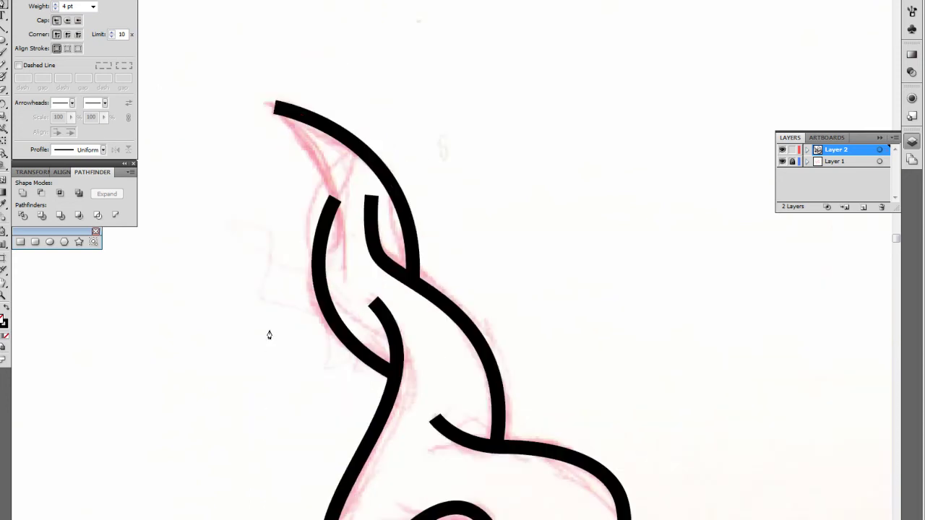
{"action": "scroll", "coordinate": [215, 324], "scroll_direction": "down", "scroll_amount": 2}
{"action": "scroll", "coordinate": [215, 324], "scroll_direction": "right", "scroll_amount": 1}
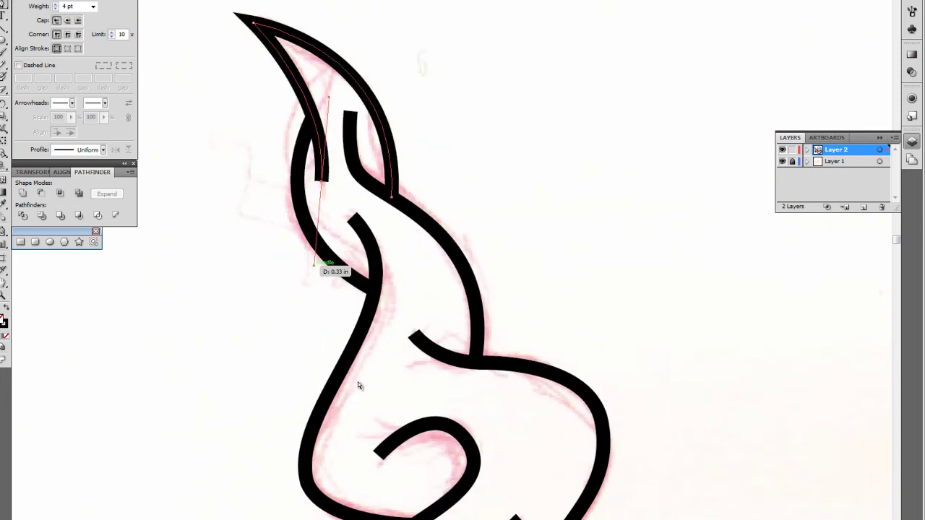
{"action": "scroll", "coordinate": [358, 381], "scroll_direction": "down", "scroll_amount": 3}
{"action": "scroll", "coordinate": [358, 382], "scroll_direction": "right", "scroll_amount": 1}
{"action": "scroll", "coordinate": [358, 385], "scroll_direction": "up", "scroll_amount": 2}
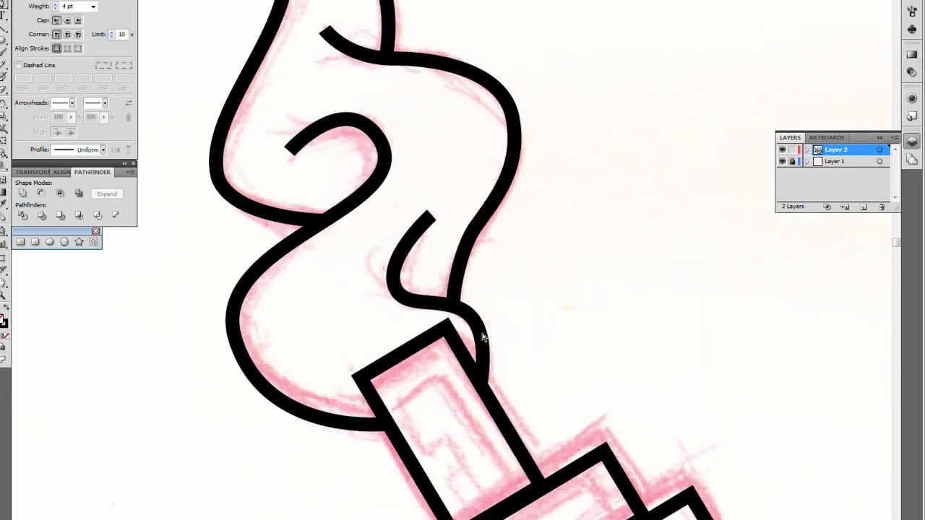
{"action": "scroll", "coordinate": [481, 332], "scroll_direction": "up", "scroll_amount": 3}
- Taper the smoke hook's tip and the curl's end into sharp points
{"action": "left_click_drag", "start_coordinate": [417, 363], "coordinate": [425, 486]}
{"action": "left_click_drag", "start_coordinate": [428, 317], "coordinate": [418, 309]}
{"action": "scroll", "coordinate": [302, 383], "scroll_direction": "down", "scroll_amount": 2}
{"action": "scroll", "coordinate": [302, 383], "scroll_direction": "right", "scroll_amount": 2}
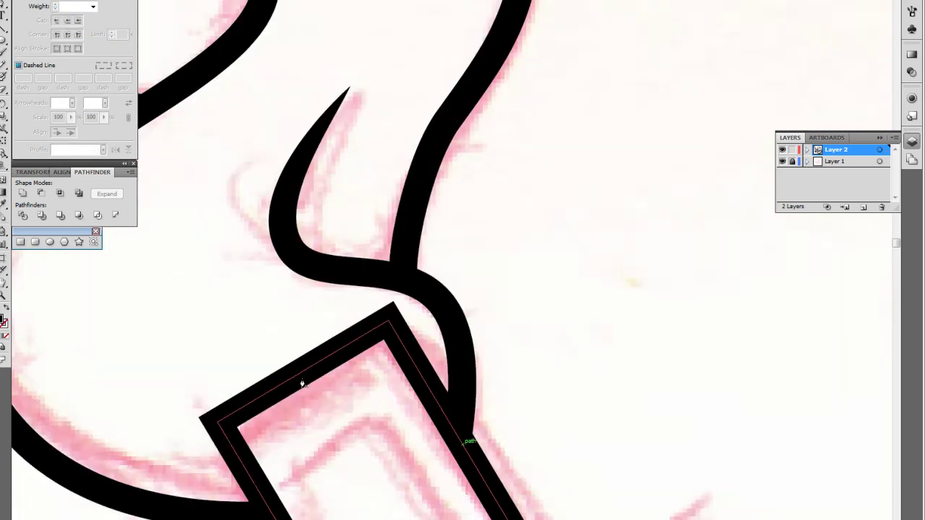
{"action": "scroll", "coordinate": [455, 372], "scroll_direction": "up", "scroll_amount": 4}
{"action": "scroll", "coordinate": [454, 372], "scroll_direction": "left", "scroll_amount": 4}
{"action": "left_click_drag", "start_coordinate": [502, 306], "coordinate": [505, 292]}
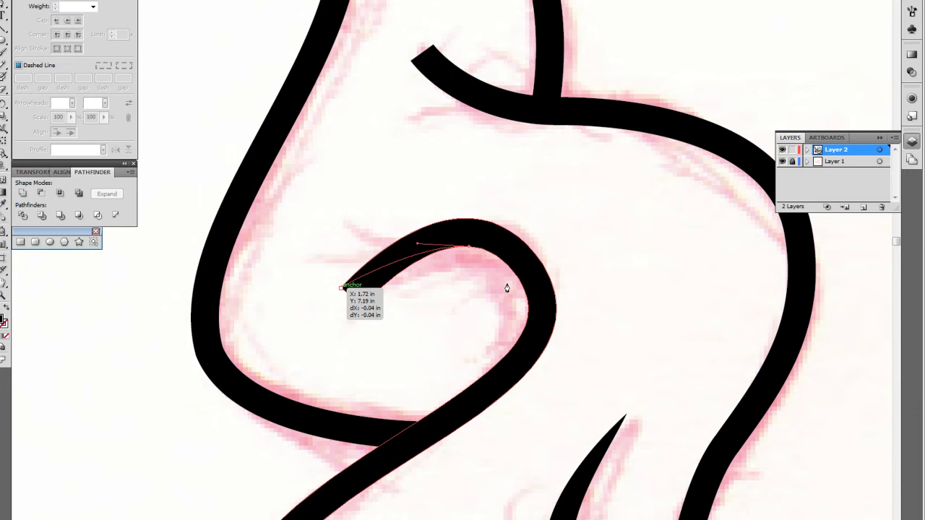
{"action": "scroll", "coordinate": [505, 292], "scroll_direction": "up", "scroll_amount": 3}
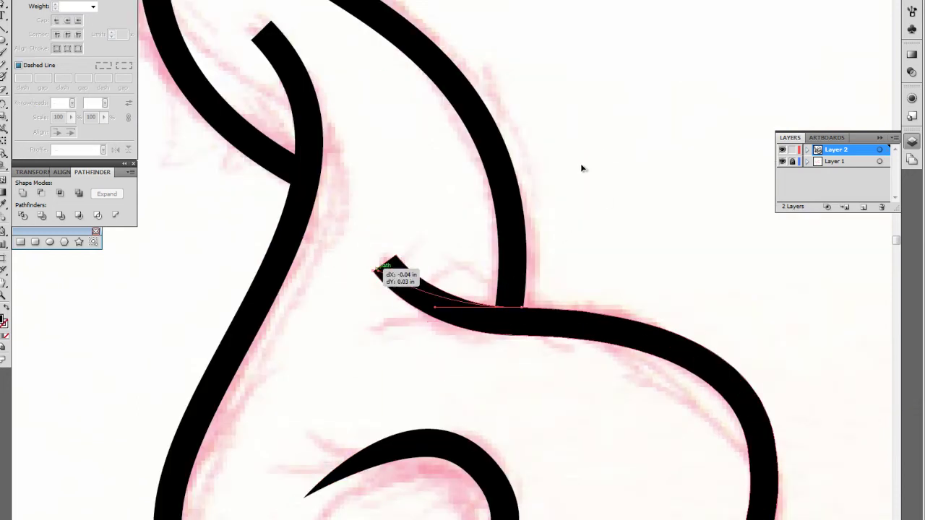
- Taper the remaining curl ends and the inner crescent stroke, then zoom out
{"action": "mouse_move", "coordinate": [385, 269]}
{"action": "left_mouse_down"}
{"action": "mouse_move", "coordinate": [378, 265]}
{"action": "mouse_move", "coordinate": [408, 247]}
{"action": "left_mouse_up"}
{"action": "scroll", "coordinate": [267, 418], "scroll_direction": "up", "scroll_amount": 5}
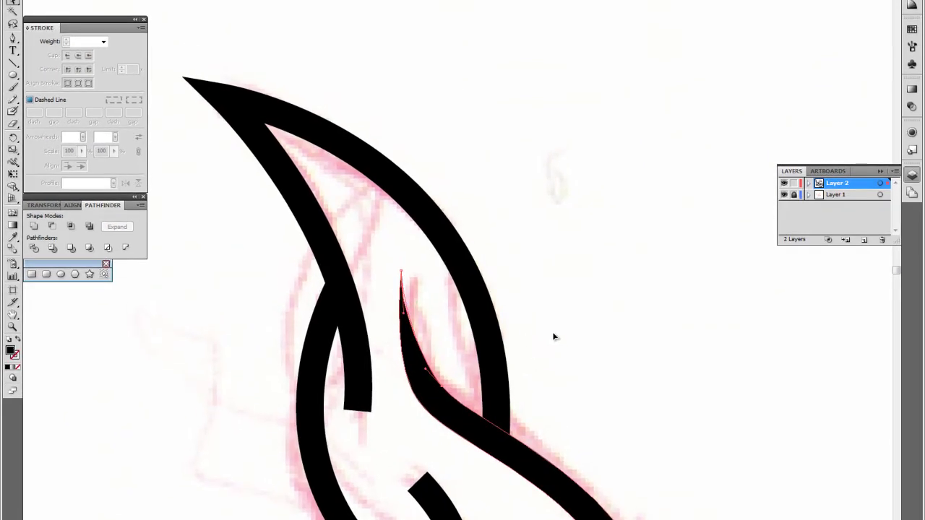
{"action": "scroll", "coordinate": [631, 265], "scroll_direction": "down", "scroll_amount": 5}
{"action": "left_click_drag", "start_coordinate": [435, 247], "coordinate": [532, 320]}
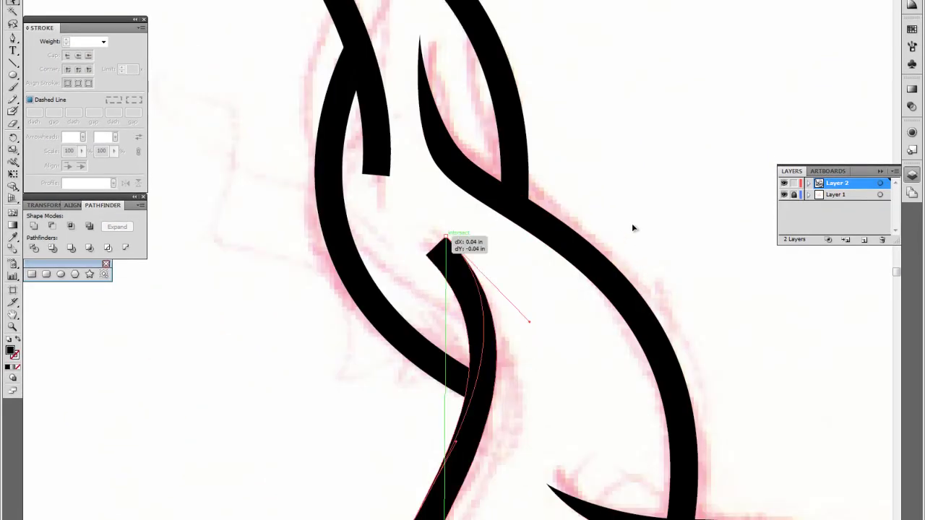
{"action": "scroll", "coordinate": [638, 434], "scroll_direction": "down", "scroll_amount": 8}
{"action": "scroll", "coordinate": [638, 433], "scroll_direction": "up", "scroll_amount": 8}
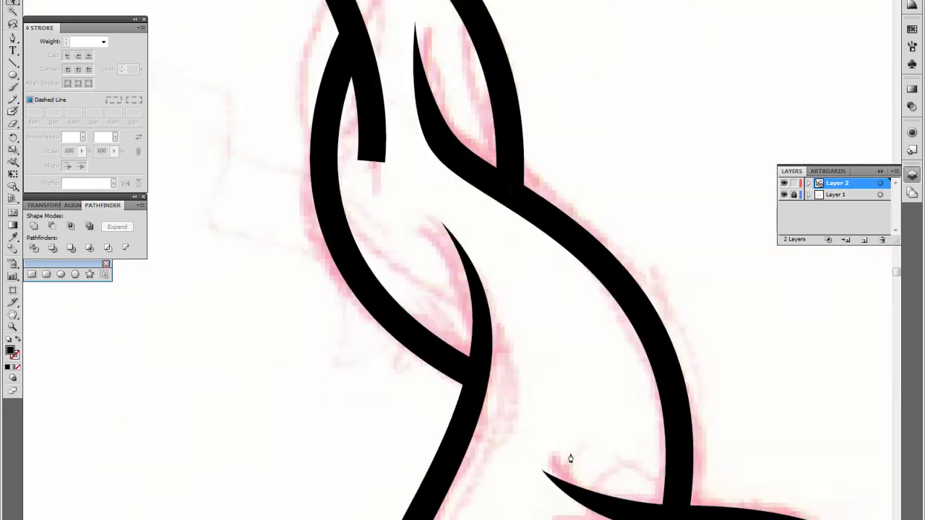
{"action": "left_click_drag", "start_coordinate": [586, 439], "coordinate": [604, 479]}
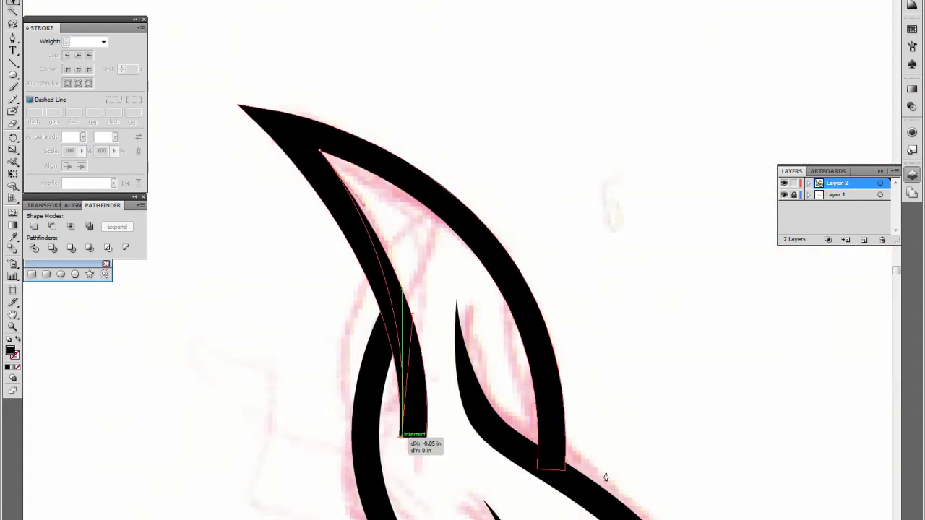
{"action": "left_click_drag", "start_coordinate": [394, 317], "coordinate": [402, 313]}
{"action": "scroll", "coordinate": [518, 427], "scroll_direction": "down", "scroll_amount": 5}
{"action": "key", "text": "ctrl+minus"}
{"action": "key", "text": "ctrl+minus"}
{"action": "key", "text": "ctrl+minus"}
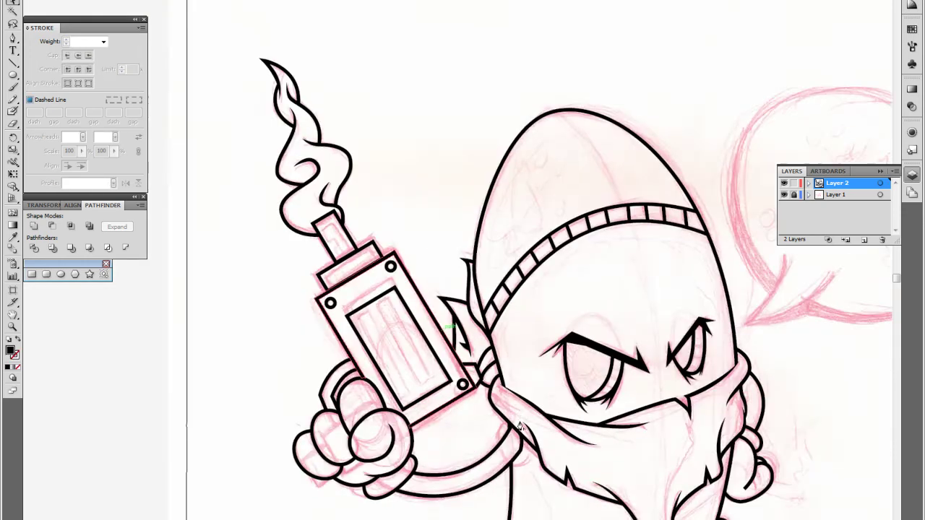
- Draw an unfilled ellipse over the speech-bubble sketch with a 4 pt outline, tilted to match
{"action": "scroll", "coordinate": [512, 359], "scroll_direction": "up", "scroll_amount": 2}
{"action": "scroll", "coordinate": [500, 338], "scroll_direction": "up", "scroll_amount": 3}
{"action": "scroll", "coordinate": [500, 338], "scroll_direction": "right", "scroll_amount": 5}
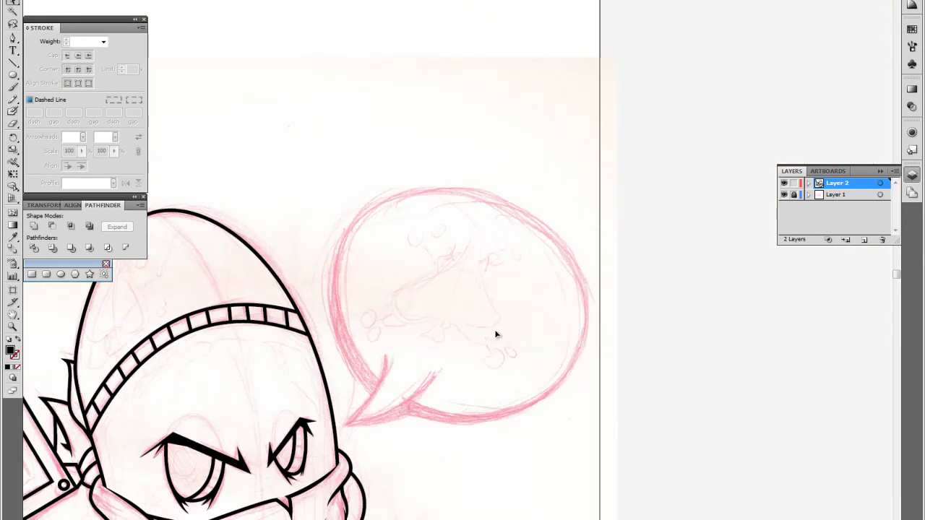
{"action": "mouse_move", "coordinate": [326, 189]}
{"action": "left_mouse_down"}
{"action": "mouse_move", "coordinate": [629, 462]}
{"action": "mouse_move", "coordinate": [594, 400]}
{"action": "left_mouse_up"}
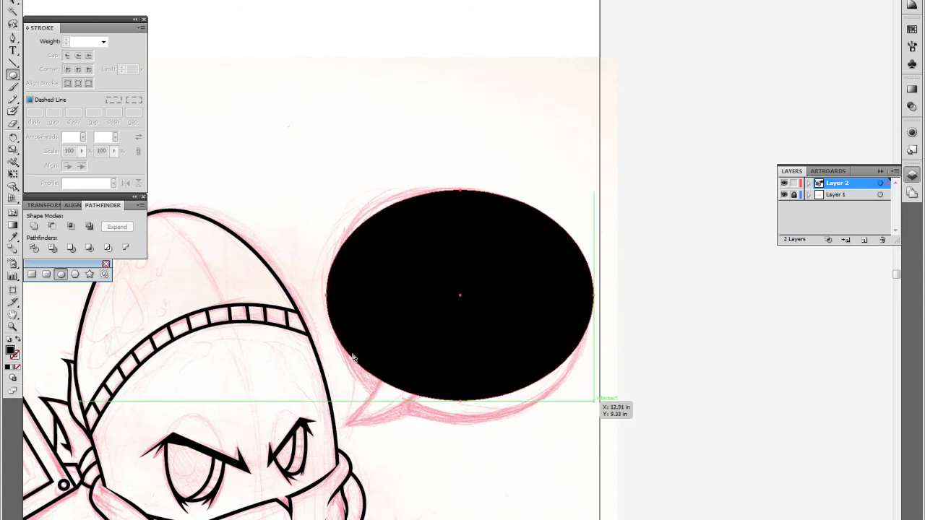
{"action": "key", "text": "slash"}
{"action": "type", "text": "4"}
{"action": "key", "text": "Return"}
{"action": "mouse_move", "coordinate": [398, 402]}
{"action": "left_mouse_down"}
{"action": "mouse_move", "coordinate": [326, 437]}
{"action": "mouse_move", "coordinate": [441, 402]}
{"action": "left_mouse_up"}
- Fill the oval white and offset a copy in front to leave a black crescent
{"action": "key", "text": "F6"}
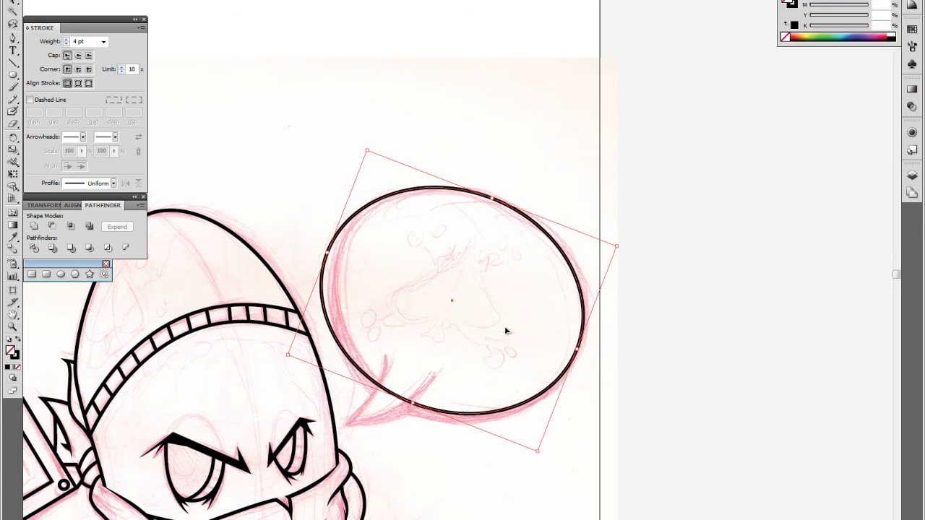
{"action": "key", "text": "space"}
{"action": "left_click", "coordinate": [467, 325]}
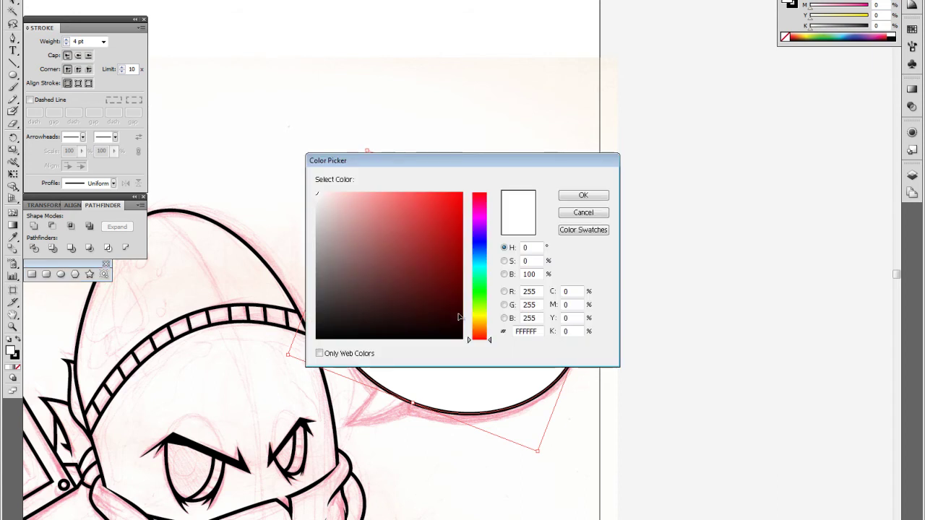
{"action": "key", "text": "Return"}
{"action": "key", "text": "ctrl+f"}
{"action": "left_click_drag", "start_coordinate": [452, 306], "coordinate": [433, 292]}
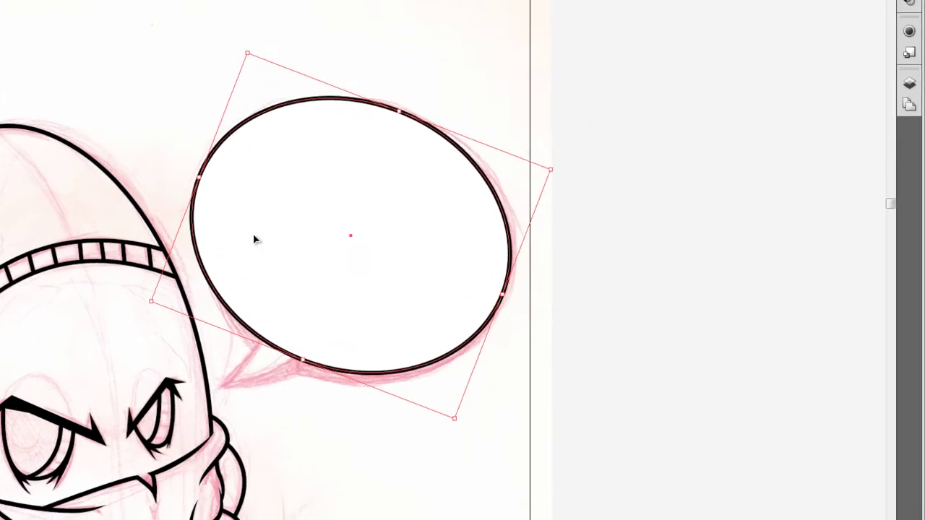
- Offset the black ellipse behind the white one to form a shadow crescent
{"action": "left_click", "coordinate": [186, 273]}
{"action": "left_click_drag", "start_coordinate": [177, 268], "coordinate": [195, 285]}
{"action": "key", "text": "ctrl+shift+a"}
{"action": "scroll", "coordinate": [217, 412], "scroll_direction": "up", "scroll_amount": 2}
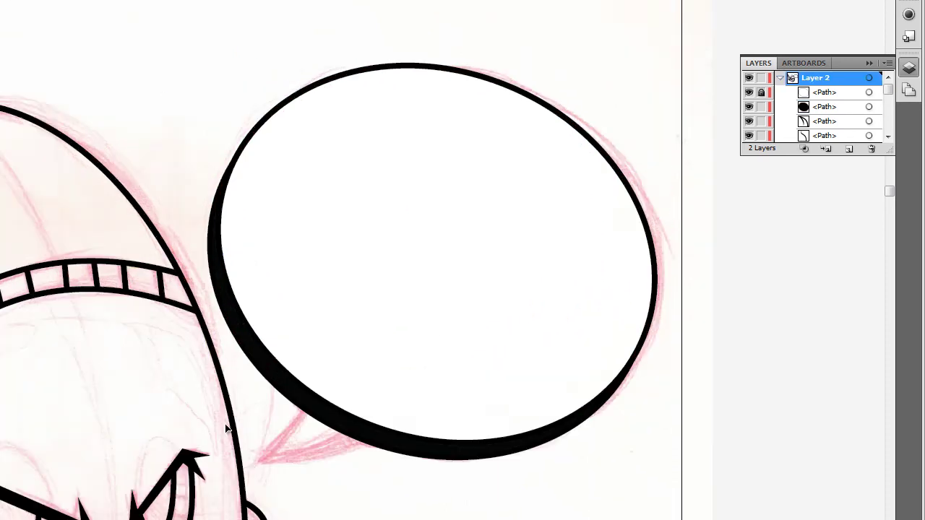
{"action": "scroll", "coordinate": [227, 427], "scroll_direction": "up", "scroll_amount": 2}
{"action": "key", "text": "F7"}
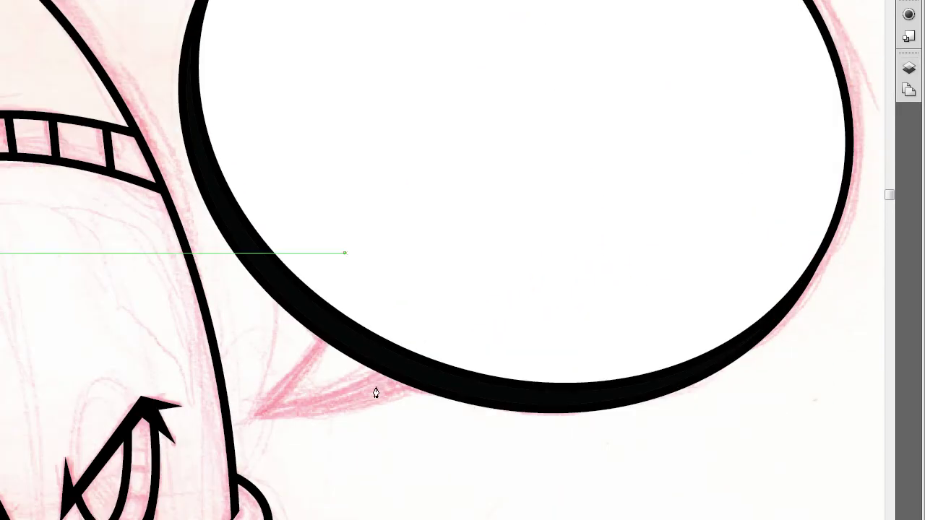
{"action": "scroll", "coordinate": [375, 393], "scroll_direction": "down", "scroll_amount": 3}
- Finish both sides of the bubble's tail and sharpen the two spike strokes' anchors
{"action": "left_click", "coordinate": [407, 357], "text": "ctrl"}
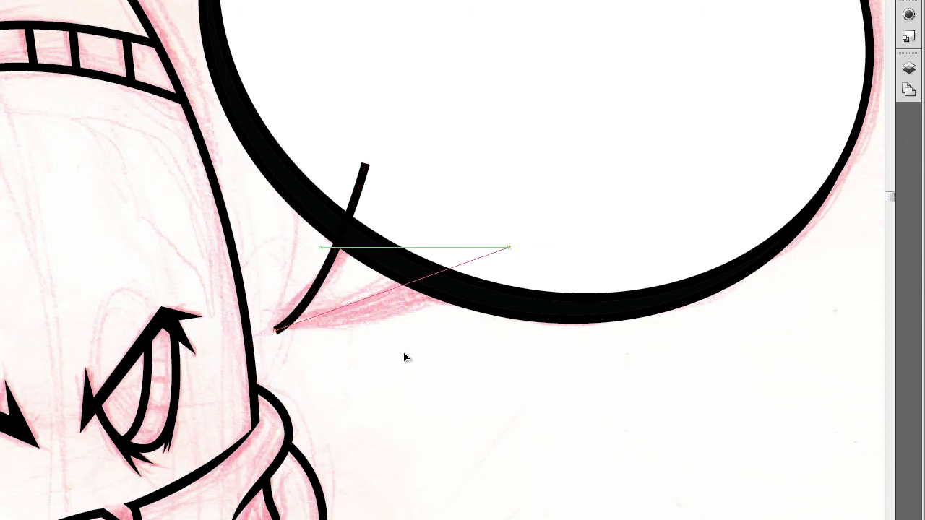
{"action": "left_click", "coordinate": [357, 309], "text": "ctrl"}
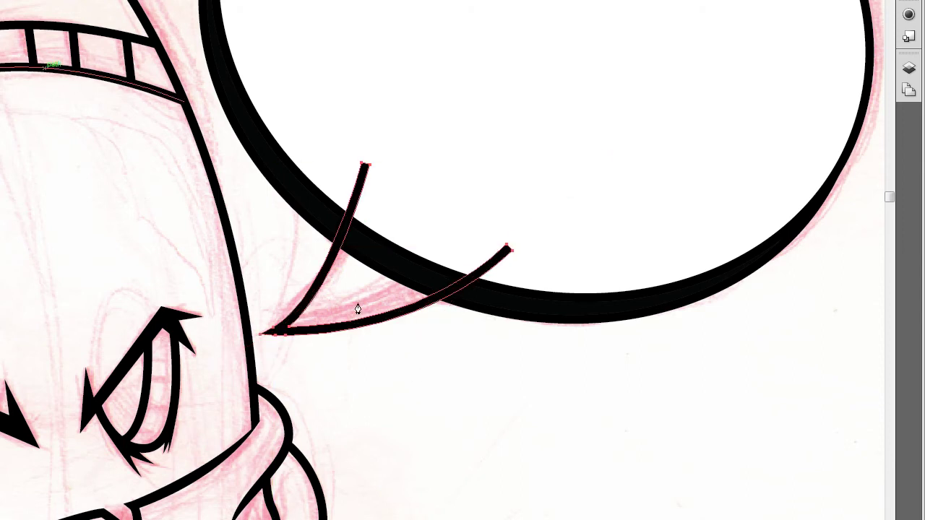
{"action": "scroll", "coordinate": [323, 282], "scroll_direction": "up", "scroll_amount": 3}
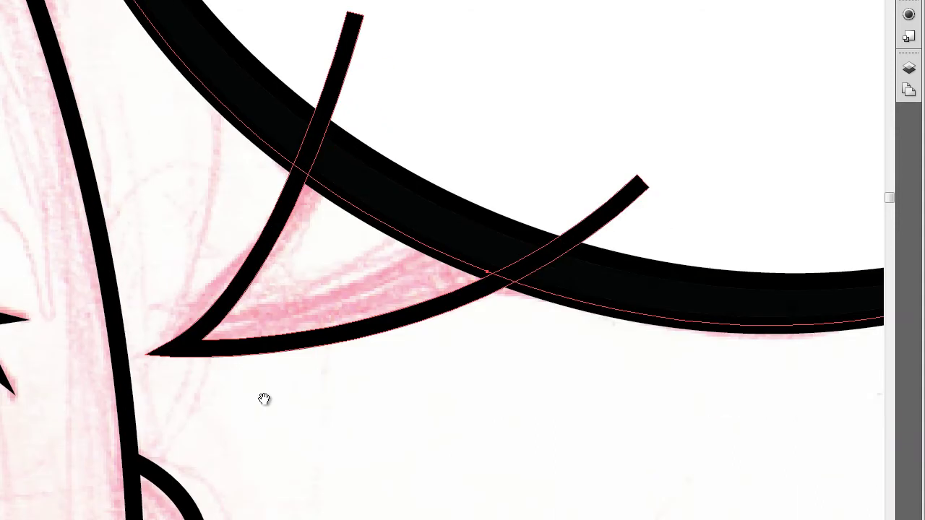
{"action": "left_click_drag", "start_coordinate": [275, 325], "coordinate": [229, 314]}
{"action": "left_click_drag", "start_coordinate": [636, 176], "coordinate": [648, 187]}
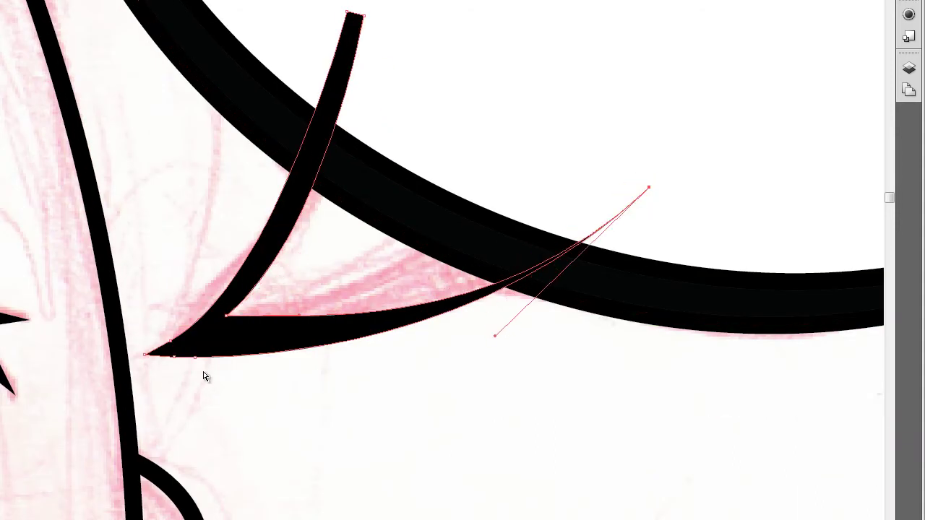
{"action": "scroll", "coordinate": [220, 431], "scroll_direction": "up", "scroll_amount": 5}
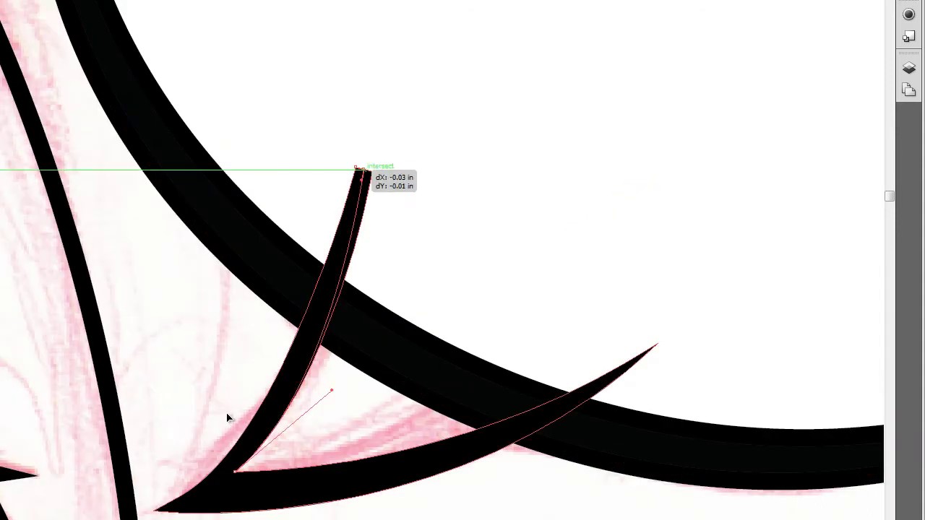
{"action": "scroll", "coordinate": [253, 394], "scroll_direction": "down", "scroll_amount": 5}
{"action": "scroll", "coordinate": [253, 394], "scroll_direction": "up", "scroll_amount": 3}
{"action": "scroll", "coordinate": [254, 393], "scroll_direction": "right", "scroll_amount": 2}
- Draw a closed white-filled shape over the arc between the spike strokes
{"action": "key", "text": "F7"}
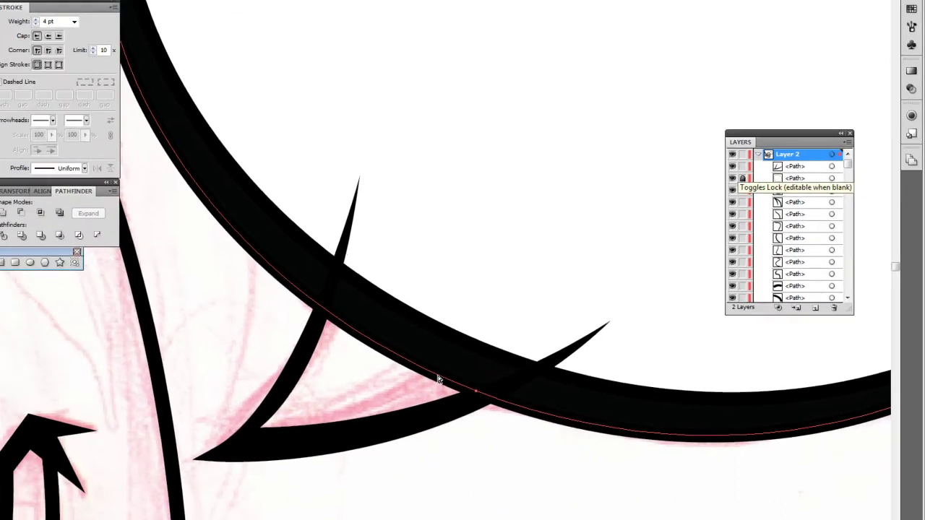
{"action": "key", "text": "ctrl+shift+a"}
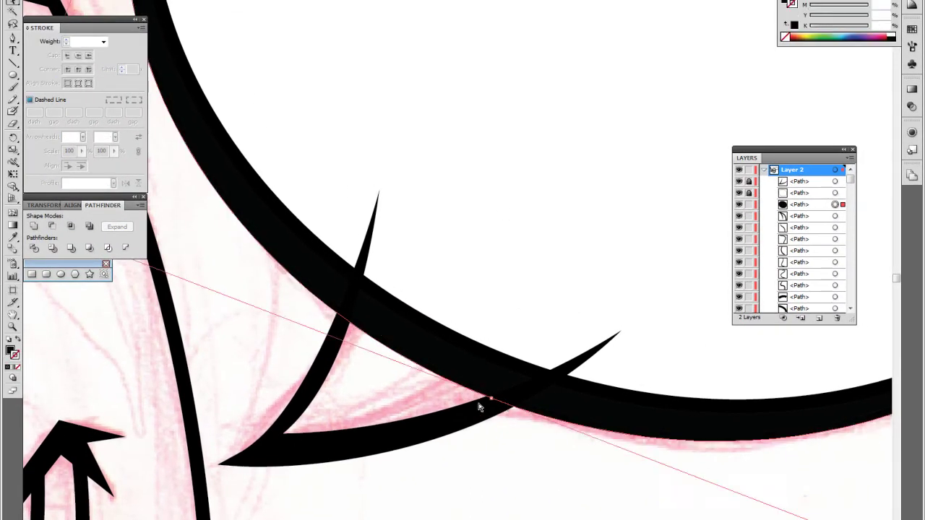
{"action": "left_click", "coordinate": [478, 409]}
{"action": "left_click", "coordinate": [487, 424]}
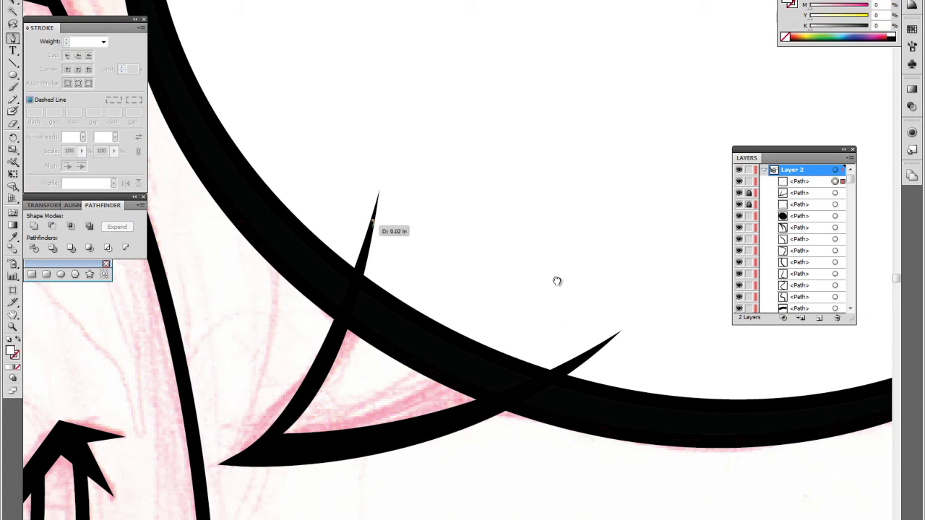
{"action": "left_click_drag", "start_coordinate": [471, 444], "coordinate": [512, 362]}
{"action": "left_click_drag", "start_coordinate": [625, 278], "coordinate": [730, 199]}
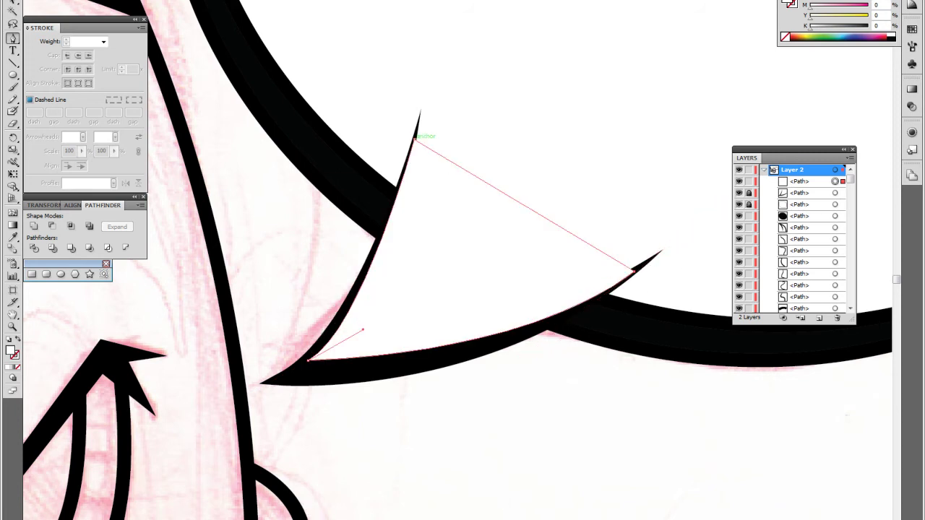
{"action": "left_click", "coordinate": [416, 141]}
{"action": "left_click", "coordinate": [481, 502], "text": "ctrl"}
{"action": "key", "text": "ctrl+minus"}
{"action": "key", "text": "ctrl+minus"}
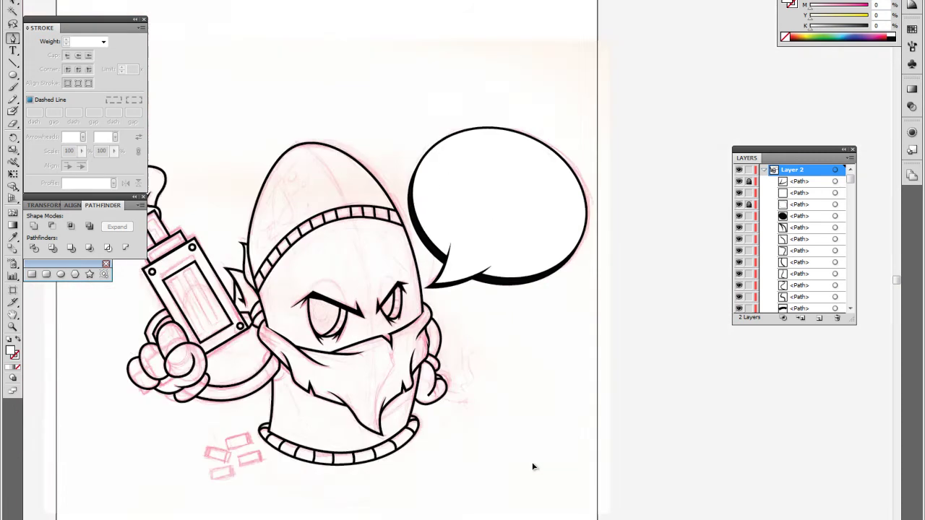
{"action": "key", "text": "ctrl+minus"}
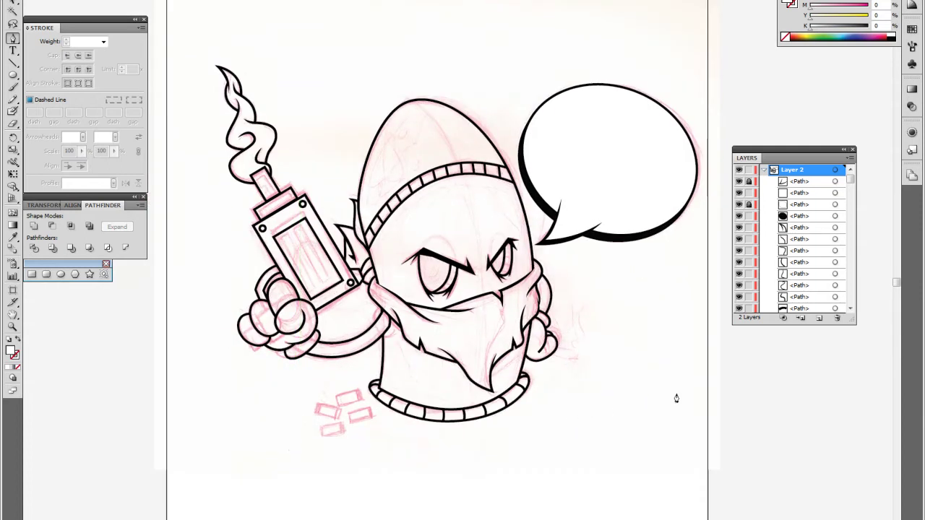
- Trace the first casing as a black-outlined rectangle with a narrow rim rectangle, grouped together
{"action": "key", "text": "ctrl+plus"}
{"action": "key", "text": "ctrl+plus"}
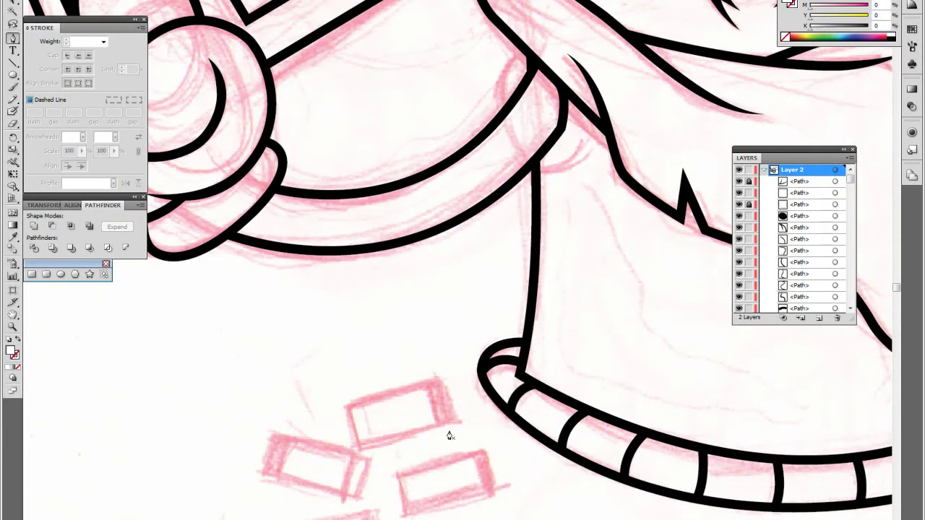
{"action": "key", "text": "d"}
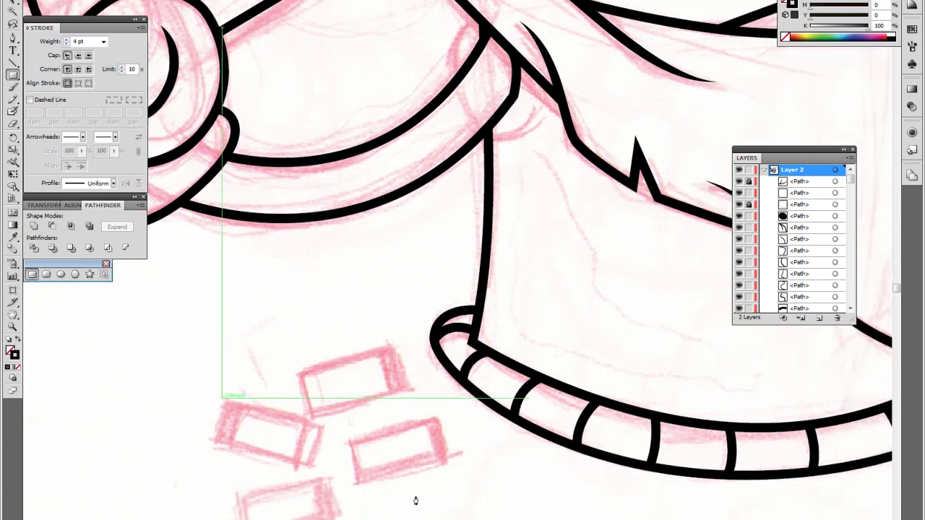
{"action": "left_click_drag", "start_coordinate": [223, 396], "coordinate": [334, 449]}
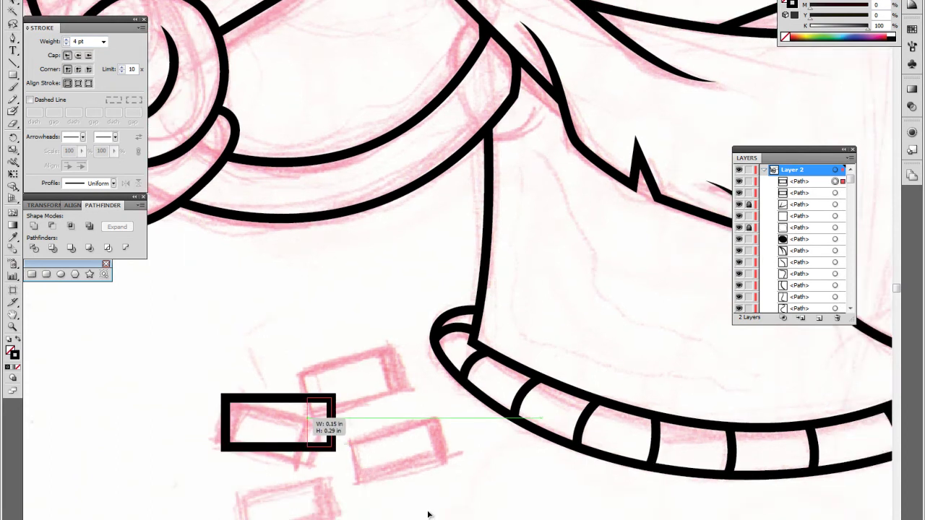
{"action": "mouse_move", "coordinate": [335, 447]}
{"action": "left_mouse_down"}
{"action": "mouse_move", "coordinate": [314, 422]}
{"action": "mouse_move", "coordinate": [468, 421]}
{"action": "mouse_move", "coordinate": [473, 408]}
{"action": "mouse_move", "coordinate": [404, 309]}
{"action": "left_mouse_up"}
{"action": "right_click", "coordinate": [566, 386]}
{"action": "left_click", "coordinate": [347, 326]}
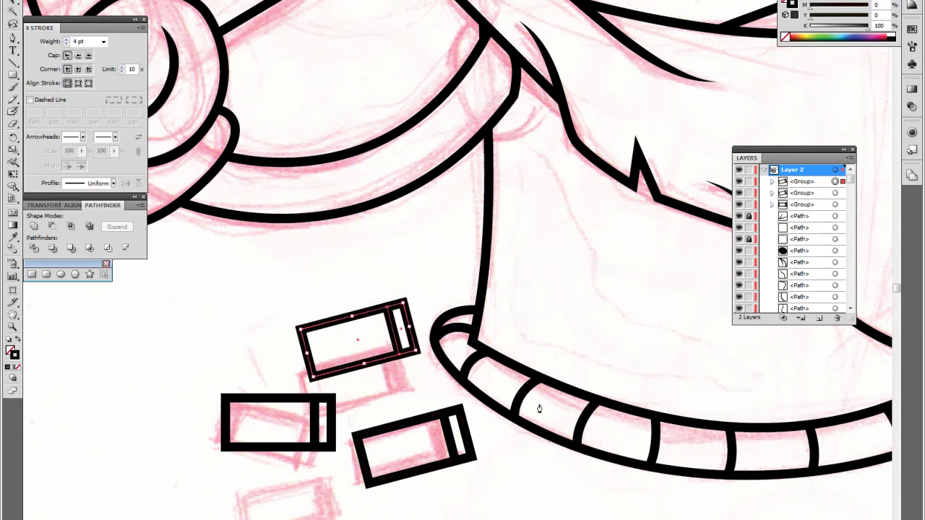
{"action": "key", "text": "ctrl+0"}
{"action": "scroll", "coordinate": [473, 322], "scroll_direction": "up", "scroll_amount": 5}
- Duplicate the gun's inner rectangle and narrow the copy into a thin slot
{"action": "left_click_drag", "start_coordinate": [465, 322], "coordinate": [473, 322]}
{"action": "scroll", "coordinate": [473, 322], "scroll_direction": "up", "scroll_amount": 1}
{"action": "scroll", "coordinate": [401, 419], "scroll_direction": "up", "scroll_amount": 1}
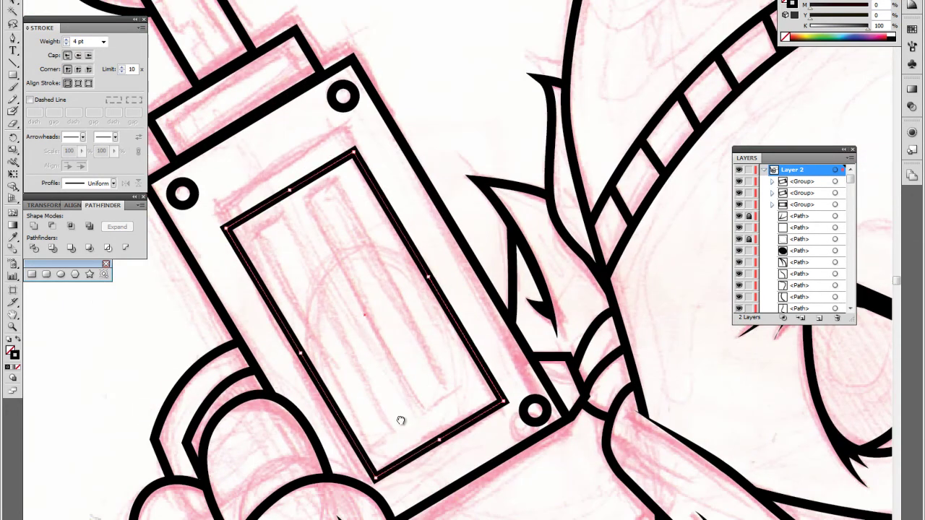
{"action": "key", "text": "ctrl+d"}
{"action": "mouse_move", "coordinate": [423, 285]}
{"action": "left_mouse_down"}
{"action": "mouse_move", "coordinate": [362, 307]}
{"action": "mouse_move", "coordinate": [325, 339]}
{"action": "mouse_move", "coordinate": [340, 329]}
{"action": "mouse_move", "coordinate": [402, 334]}
{"action": "left_mouse_up"}
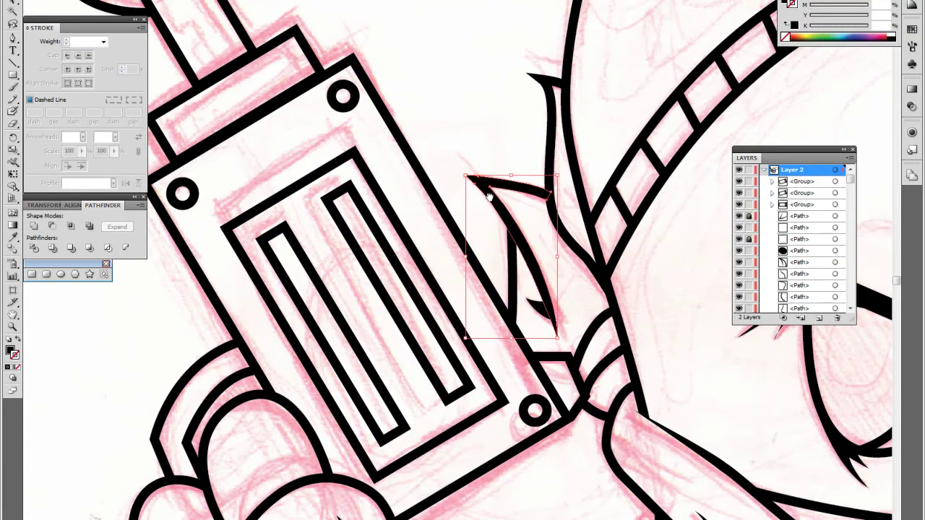
{"action": "scroll", "coordinate": [501, 322], "scroll_direction": "down", "scroll_amount": 1}
{"action": "scroll", "coordinate": [500, 322], "scroll_direction": "up", "scroll_amount": 2}
- Save the file and draw a new three-point spike shape on the mask
{"action": "left_click", "coordinate": [499, 320]}
{"action": "scroll", "coordinate": [500, 321], "scroll_direction": "down", "scroll_amount": 2}
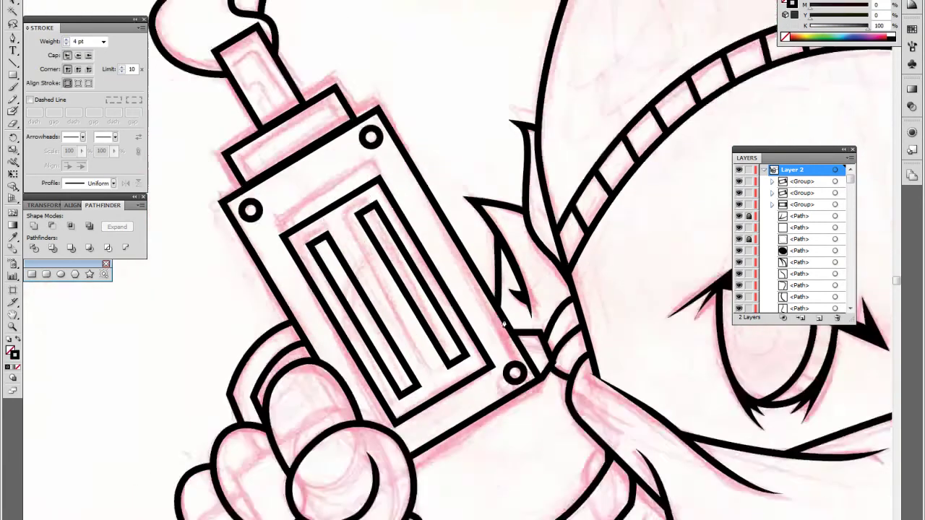
{"action": "scroll", "coordinate": [504, 321], "scroll_direction": "up", "scroll_amount": 1}
{"action": "scroll", "coordinate": [505, 321], "scroll_direction": "down", "scroll_amount": 3}
{"action": "key", "text": "ctrl+s"}
{"action": "scroll", "coordinate": [241, 286], "scroll_direction": "up", "scroll_amount": 1}
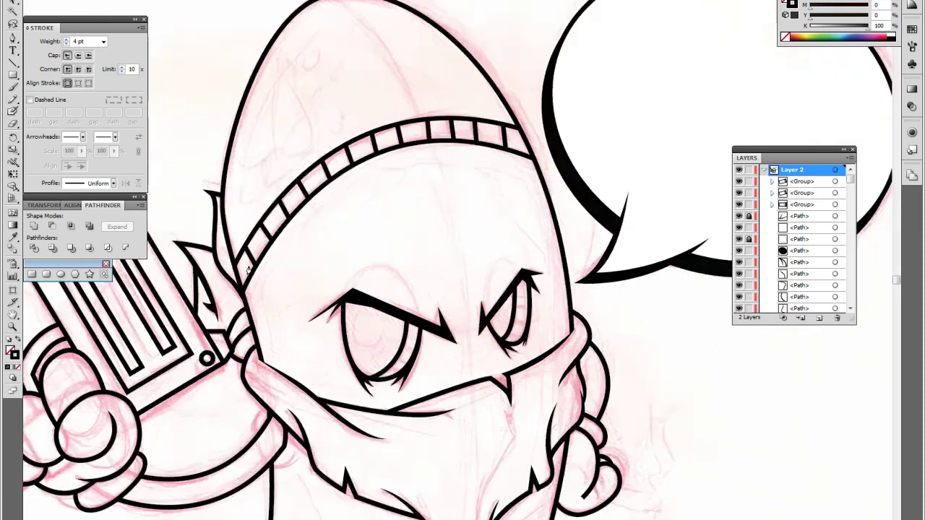
{"action": "scroll", "coordinate": [217, 291], "scroll_direction": "up", "scroll_amount": 2}
{"action": "scroll", "coordinate": [217, 291], "scroll_direction": "down", "scroll_amount": 1}
{"action": "scroll", "coordinate": [211, 295], "scroll_direction": "up", "scroll_amount": 2}
{"action": "scroll", "coordinate": [216, 296], "scroll_direction": "down", "scroll_amount": 1}
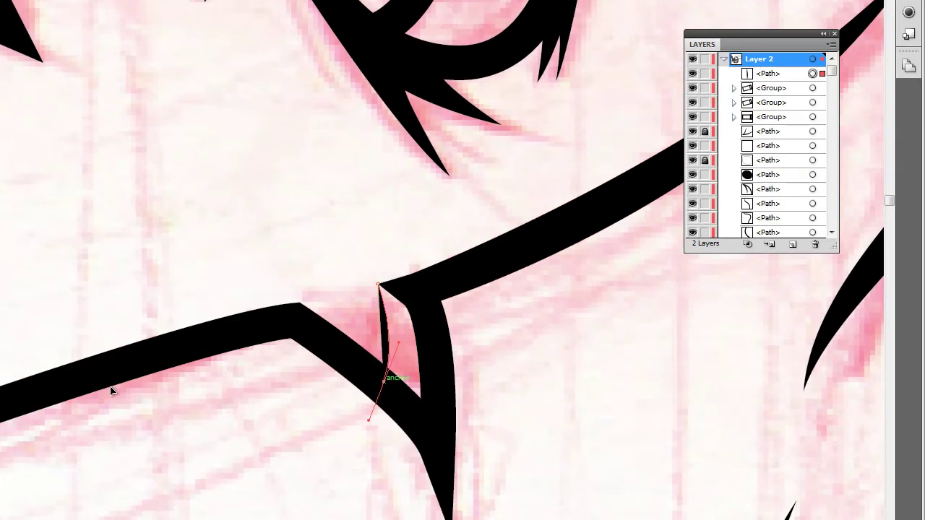
{"action": "left_click", "coordinate": [431, 424]}
{"action": "left_click", "coordinate": [425, 284]}
{"action": "left_click", "coordinate": [377, 284]}
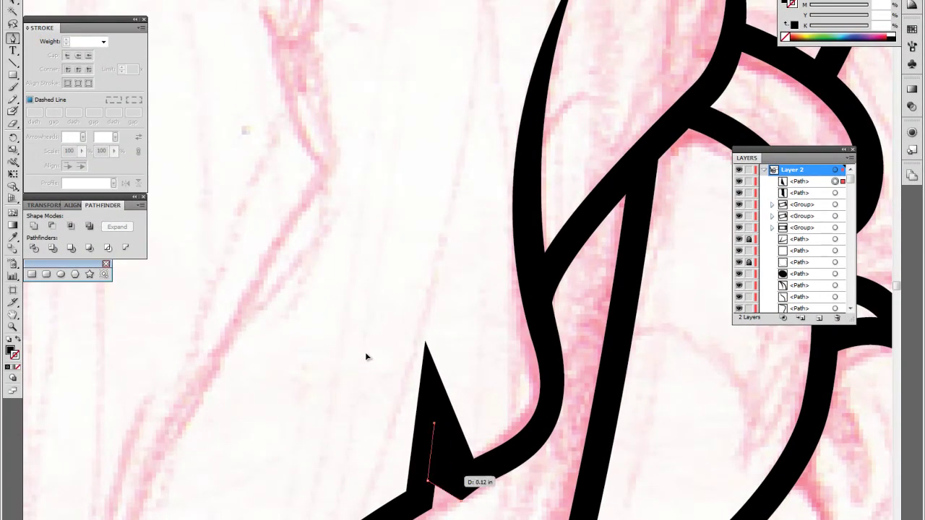
- Start another mask spike at the line's base
{"action": "scroll", "coordinate": [227, 327], "scroll_direction": "down", "scroll_amount": 5}
{"action": "scroll", "coordinate": [228, 327], "scroll_direction": "left", "scroll_amount": 3}
{"action": "scroll", "coordinate": [277, 347], "scroll_direction": "down", "scroll_amount": 3}
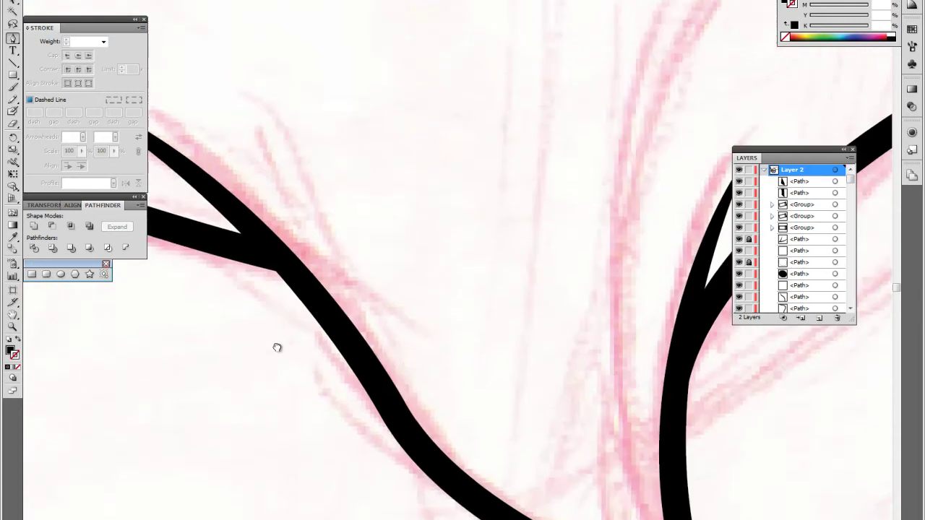
{"action": "scroll", "coordinate": [277, 349], "scroll_direction": "down", "scroll_amount": 3}
{"action": "left_click", "coordinate": [391, 513]}
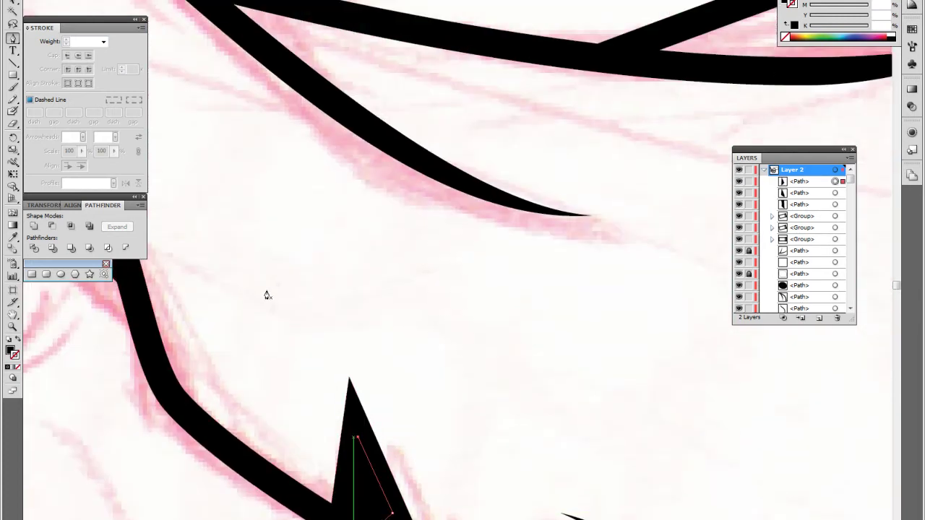
{"action": "scroll", "coordinate": [210, 311], "scroll_direction": "down", "scroll_amount": 5}
{"action": "scroll", "coordinate": [206, 307], "scroll_direction": "down", "scroll_amount": 5}
{"action": "scroll", "coordinate": [192, 296], "scroll_direction": "down", "scroll_amount": 5}
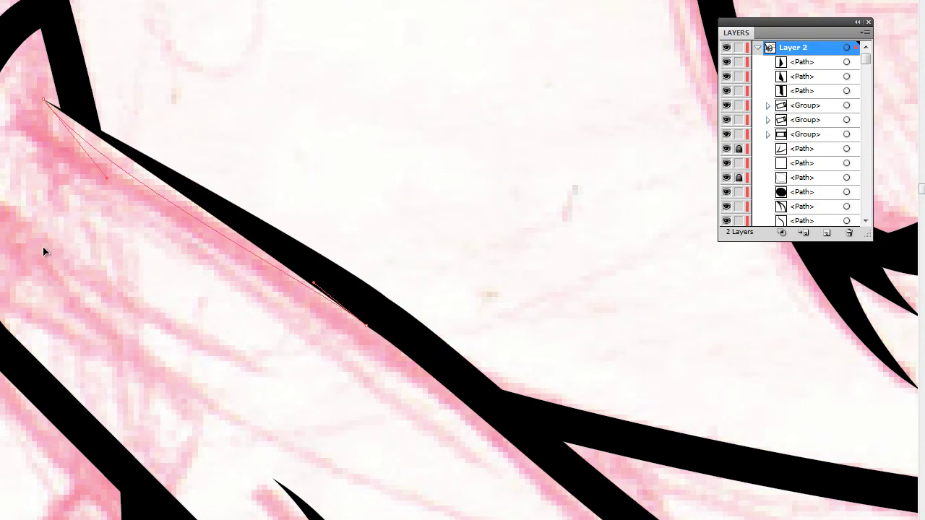
{"action": "scroll", "coordinate": [46, 289], "scroll_direction": "down", "scroll_amount": 5}
{"action": "scroll", "coordinate": [42, 322], "scroll_direction": "down", "scroll_amount": 5}
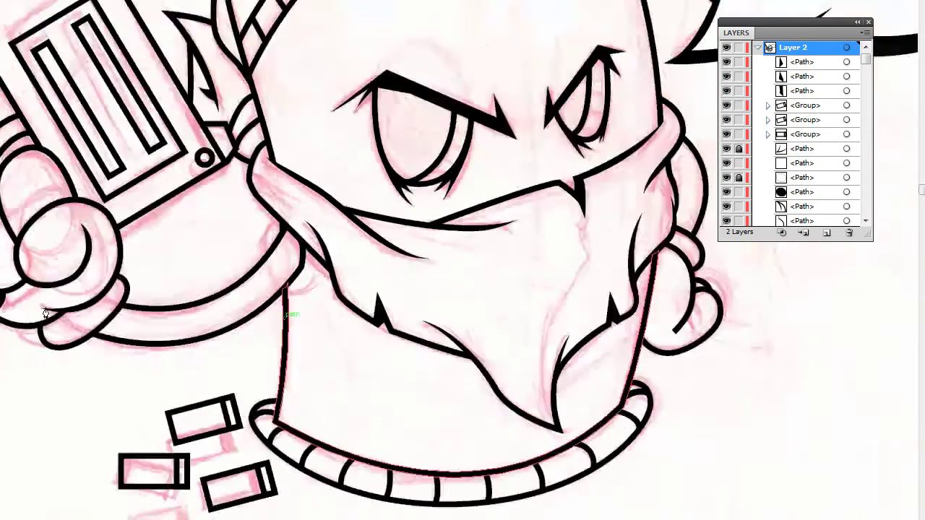
{"action": "scroll", "coordinate": [65, 328], "scroll_direction": "down", "scroll_amount": 2}
{"action": "scroll", "coordinate": [96, 355], "scroll_direction": "up", "scroll_amount": 2}
{"action": "scroll", "coordinate": [96, 356], "scroll_direction": "right", "scroll_amount": 3}
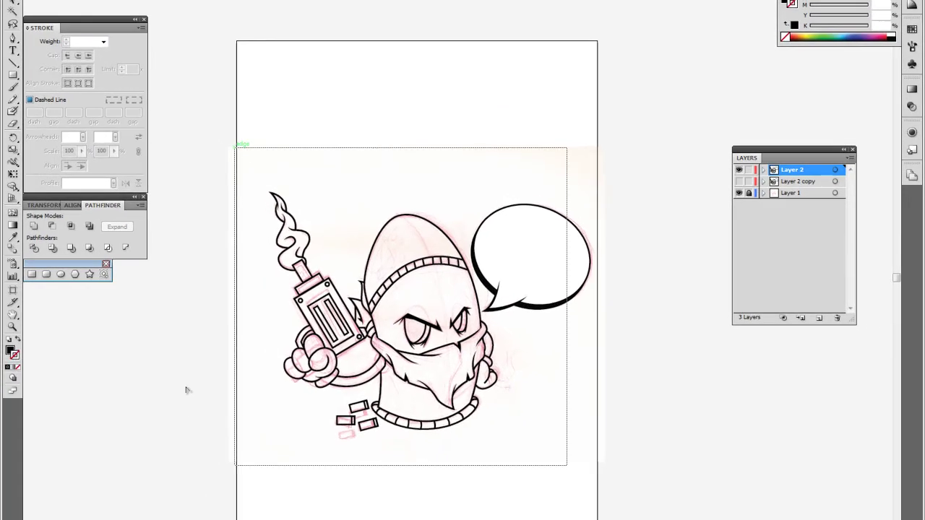
- Expand the artwork and test a merge, undoing it after it blackens the bubble
{"action": "key", "text": "alt+o"}
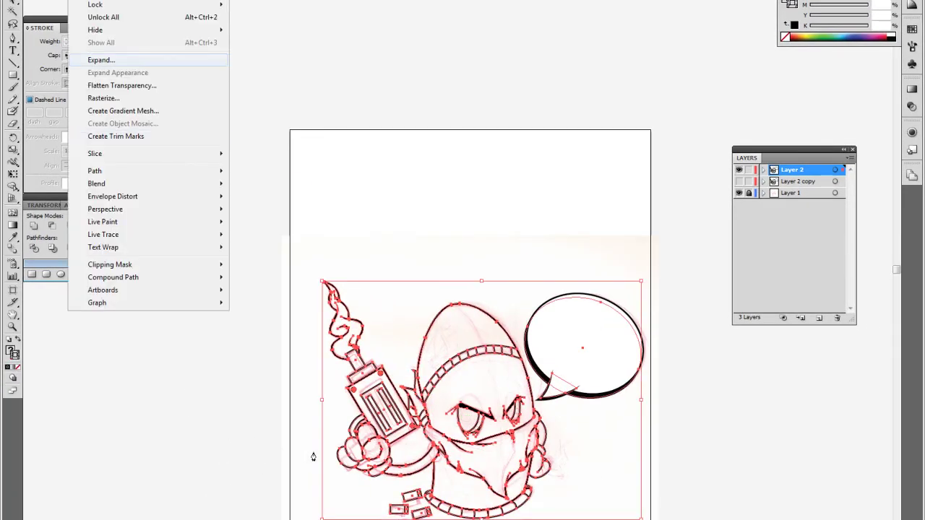
{"action": "key", "text": "Return"}
{"action": "key", "text": "Return"}
{"action": "key", "text": "shift+x"}
{"action": "key", "text": "ctrl+z"}
{"action": "key", "text": "alt+o"}
{"action": "key", "text": "Escape"}
{"action": "key", "text": "ctrl+h"}
{"action": "key", "text": "ctrl+h"}
{"action": "key", "text": "alt+o"}
{"action": "key", "text": "Escape"}
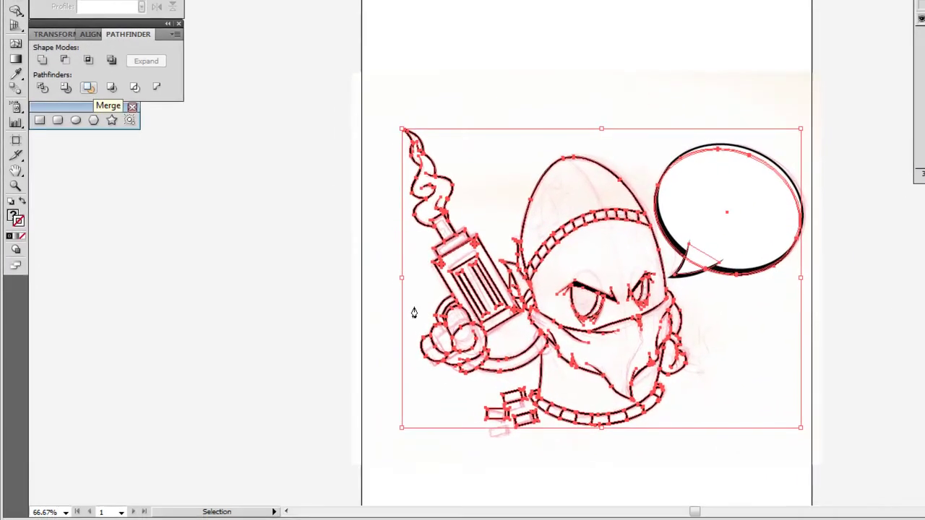
{"action": "key", "text": "shift+x"}
{"action": "key", "text": "ctrl+z"}
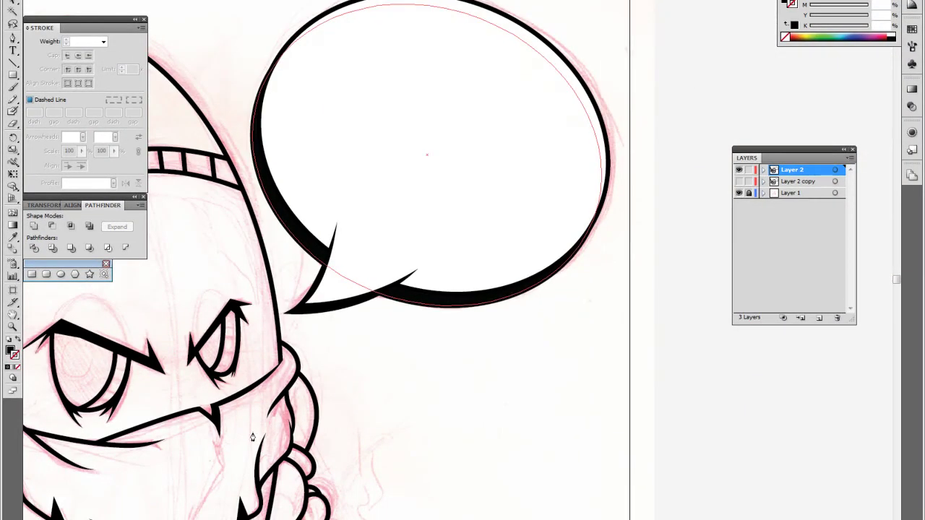
- Select the speech bubble's shapes and reveal Layer 2's contents
{"action": "left_click", "coordinate": [359, 313]}
{"action": "left_click", "coordinate": [412, 296]}
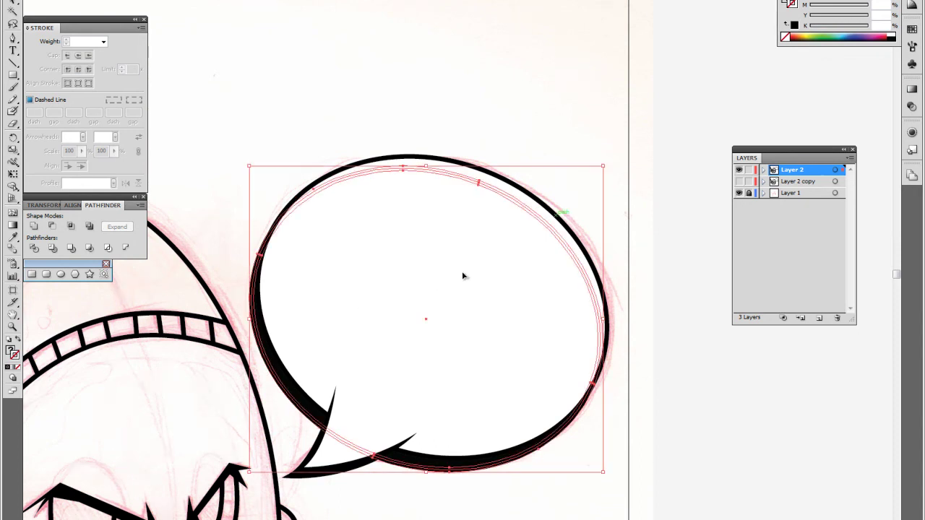
{"action": "key", "text": "ctrl+shift+a"}
{"action": "scroll", "coordinate": [225, 332], "scroll_direction": "down", "scroll_amount": 3}
{"action": "scroll", "coordinate": [225, 332], "scroll_direction": "up", "scroll_amount": 2}
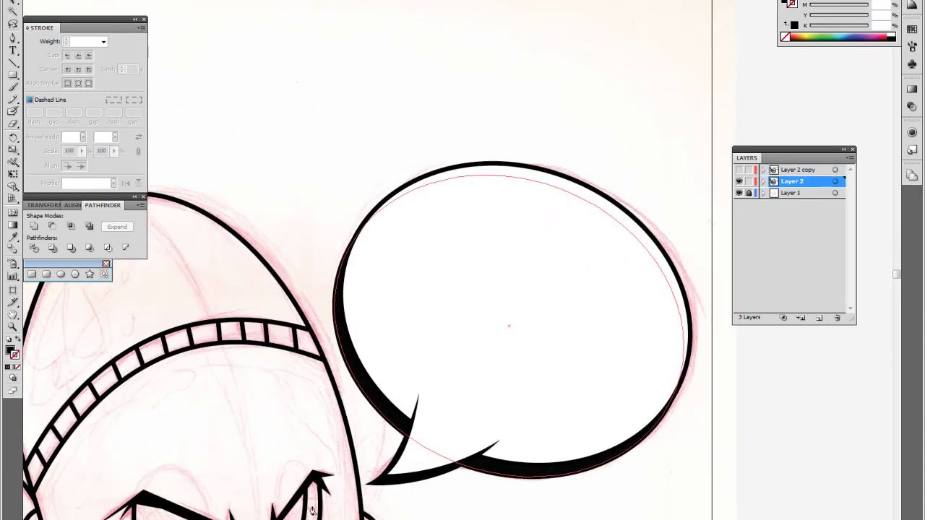
{"action": "key", "text": "ctrl+a"}
{"action": "left_click", "coordinate": [290, 467]}
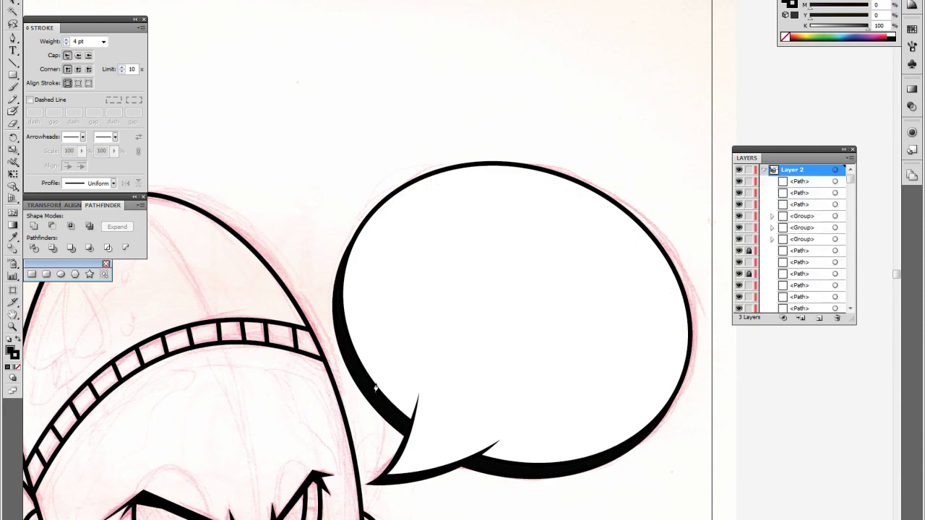
{"action": "key", "text": "ctrl+0"}
- Select all the artwork, apply Pathfinder Merge, and undo it
{"action": "key", "text": "ctrl+a"}
{"action": "key", "text": "alt+o"}
{"action": "key", "text": "Escape"}
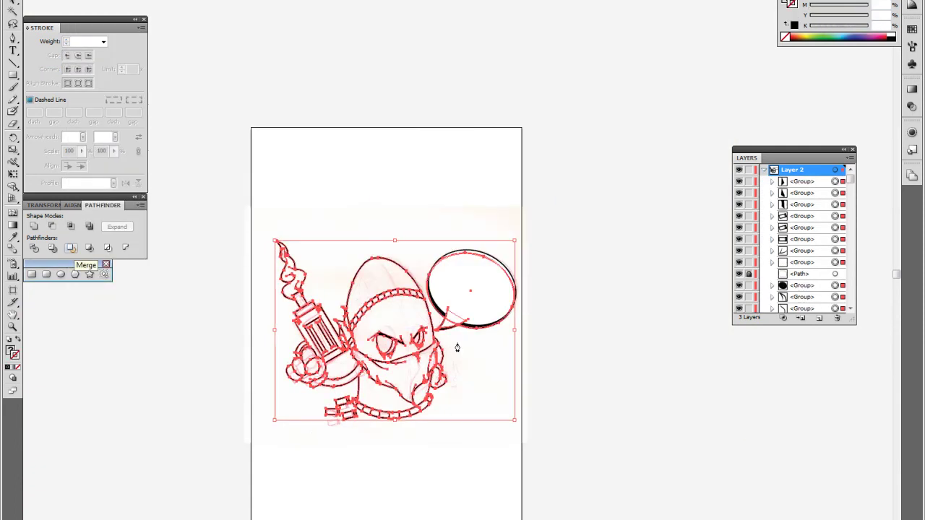
{"action": "left_click", "coordinate": [71, 247]}
{"action": "key", "text": "ctrl+z"}
{"action": "key", "text": "ctrl+shift+a"}
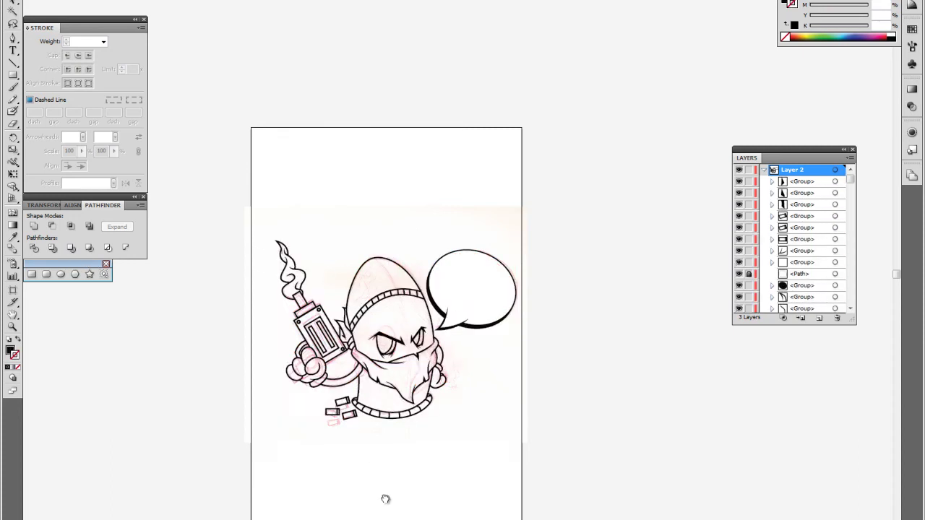
{"action": "key", "text": "ctrl+plus"}
{"action": "key", "text": "ctrl+plus"}
{"action": "key", "text": "ctrl+plus"}
- Select all the artwork again, retry the merge, and undo it once more
{"action": "left_click", "coordinate": [302, 320]}
{"action": "left_click", "coordinate": [310, 274]}
{"action": "key", "text": "ctrl+0"}
{"action": "key", "text": "ctrl+a"}
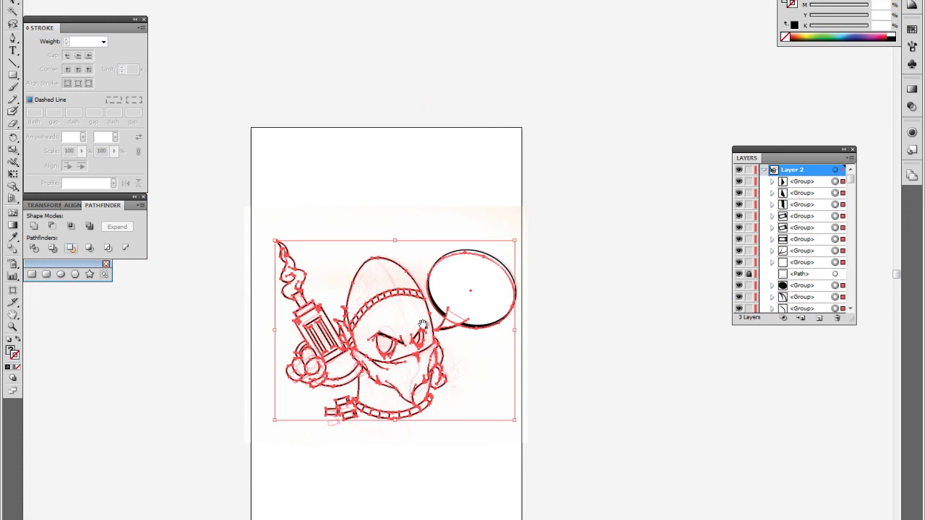
{"action": "key", "text": "ctrl+shift+z"}
{"action": "key", "text": "ctrl+z"}
{"action": "key", "text": "ctrl+shift+a"}
{"action": "key", "text": "ctrl+plus"}
{"action": "key", "text": "ctrl+plus"}
{"action": "key", "text": "ctrl+plus"}
{"action": "key", "text": "ctrl+minus"}
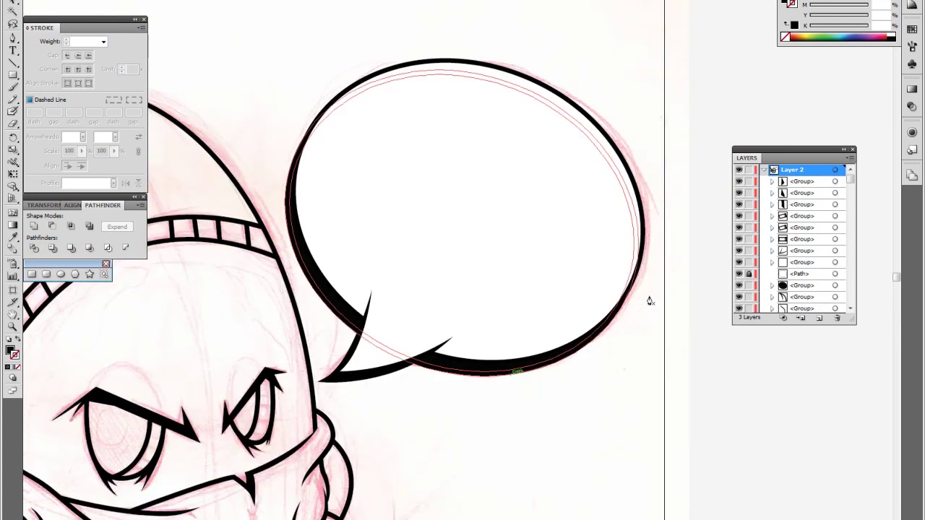
- Ungroup the speech bubble into separate paths with Shift+Ctrl+G
{"action": "left_click", "coordinate": [646, 299]}
{"action": "key", "text": "ctrl+shift+g"}
{"action": "key", "text": "ctrl+plus"}
{"action": "key", "text": "ctrl+shift+a"}
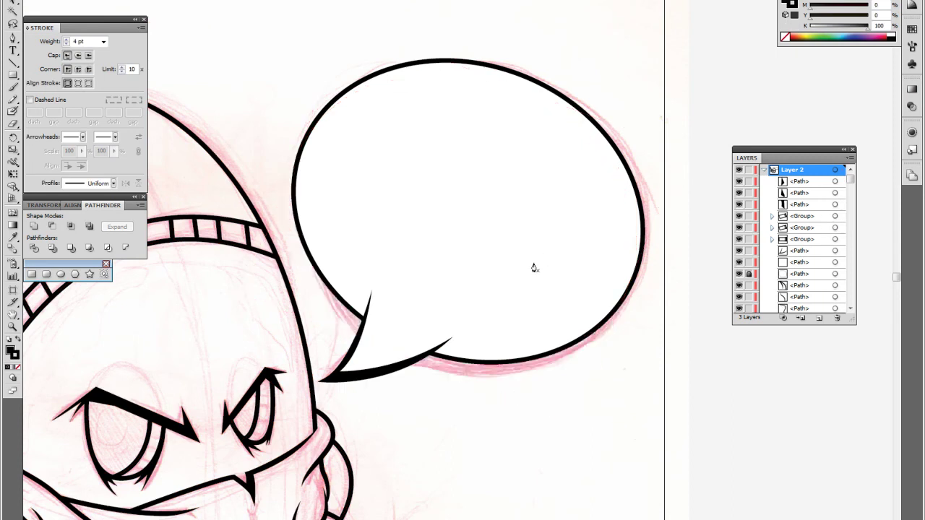
{"action": "key", "text": "ctrl+plus"}
{"action": "key", "text": "ctrl+plus"}
- Reshape the black shadow crescent to hug the bubble's bottom edge
{"action": "scroll", "coordinate": [533, 268], "scroll_direction": "up", "scroll_amount": 1}
{"action": "scroll", "coordinate": [533, 269], "scroll_direction": "left", "scroll_amount": 1}
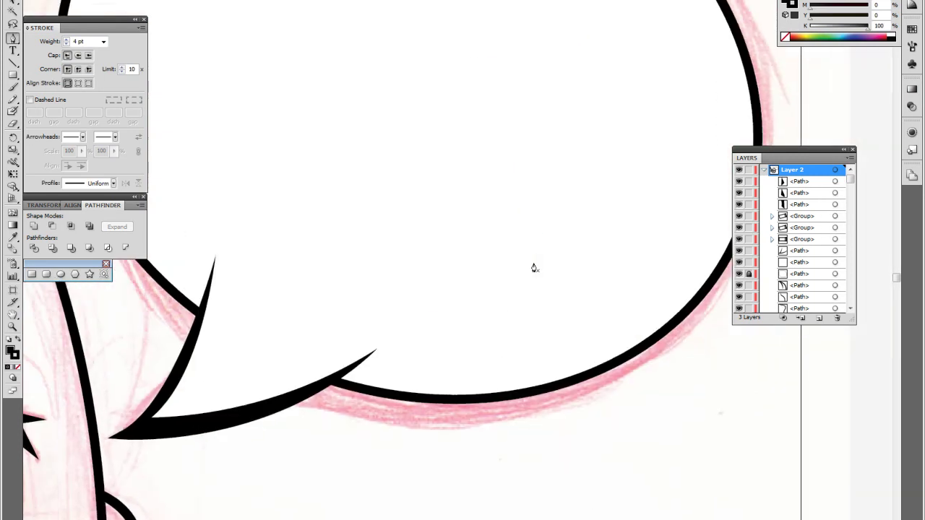
{"action": "key", "text": "slash"}
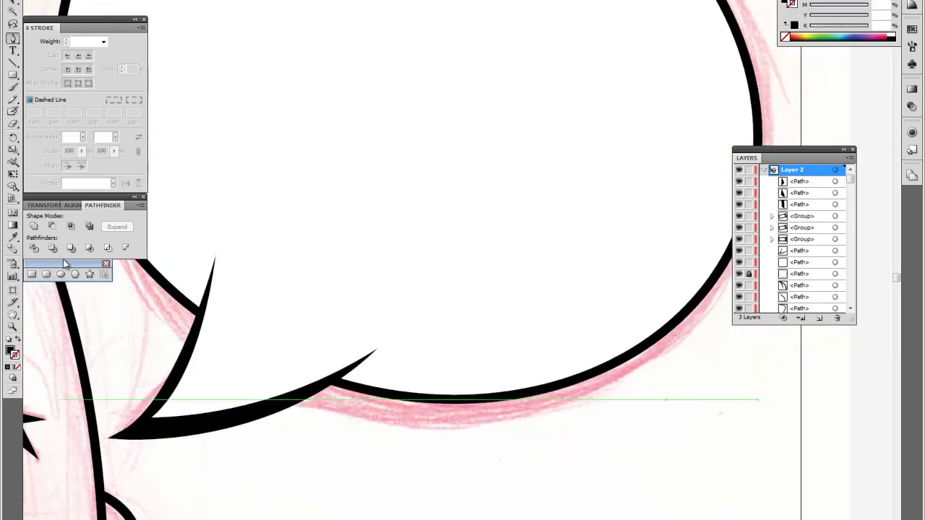
{"action": "scroll", "coordinate": [335, 188], "scroll_direction": "up", "scroll_amount": 1}
{"action": "scroll", "coordinate": [334, 188], "scroll_direction": "left", "scroll_amount": 1}
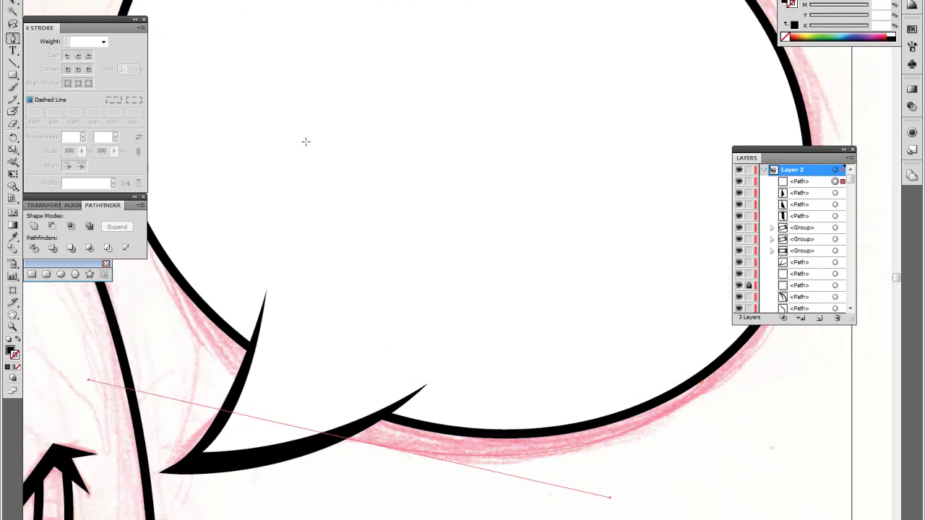
{"action": "left_click_drag", "start_coordinate": [416, 381], "coordinate": [489, 432]}
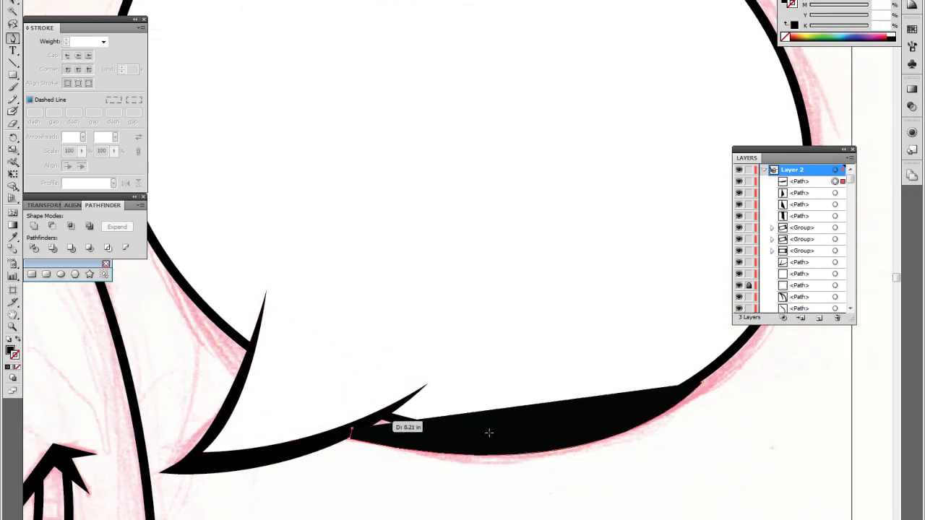
{"action": "scroll", "coordinate": [490, 432], "scroll_direction": "right", "scroll_amount": 3}
{"action": "left_click_drag", "start_coordinate": [489, 432], "coordinate": [526, 380]}
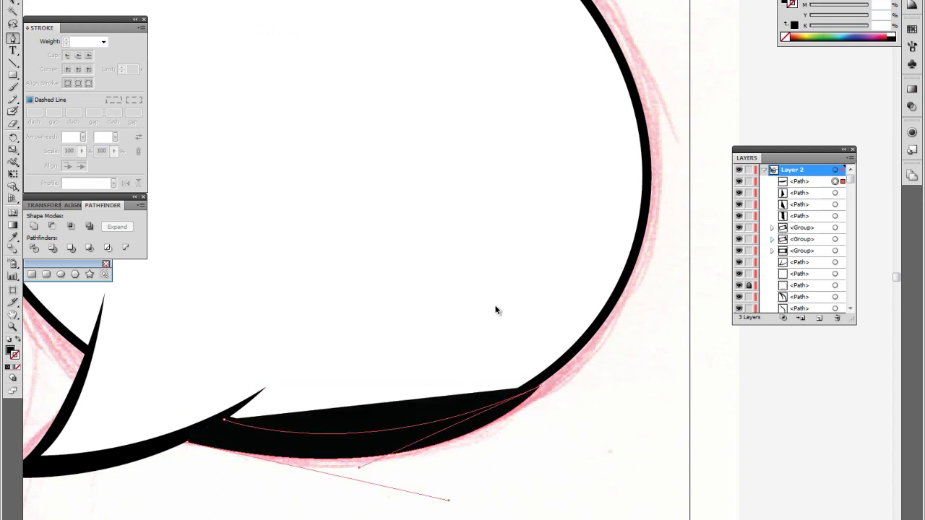
{"action": "left_click_drag", "start_coordinate": [554, 386], "coordinate": [498, 281]}
{"action": "scroll", "coordinate": [477, 249], "scroll_direction": "up", "scroll_amount": 2}
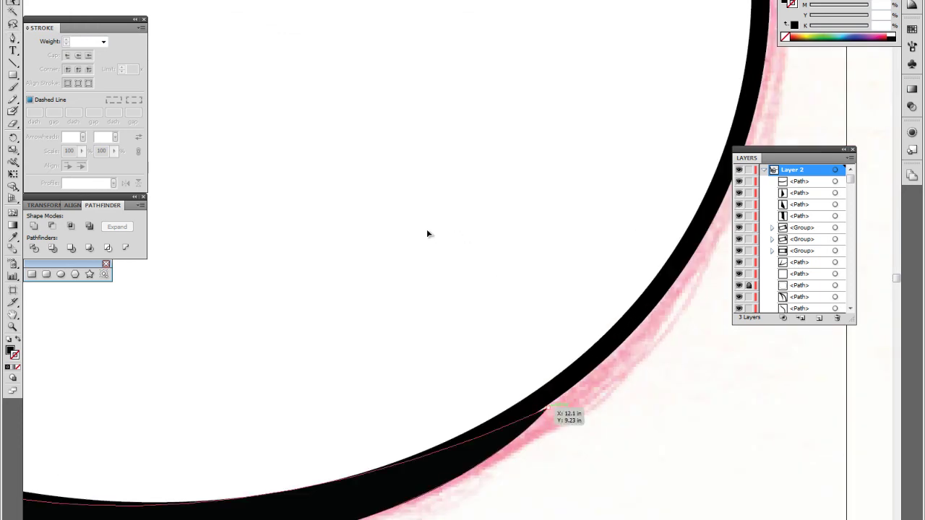
{"action": "scroll", "coordinate": [426, 231], "scroll_direction": "up", "scroll_amount": 1}
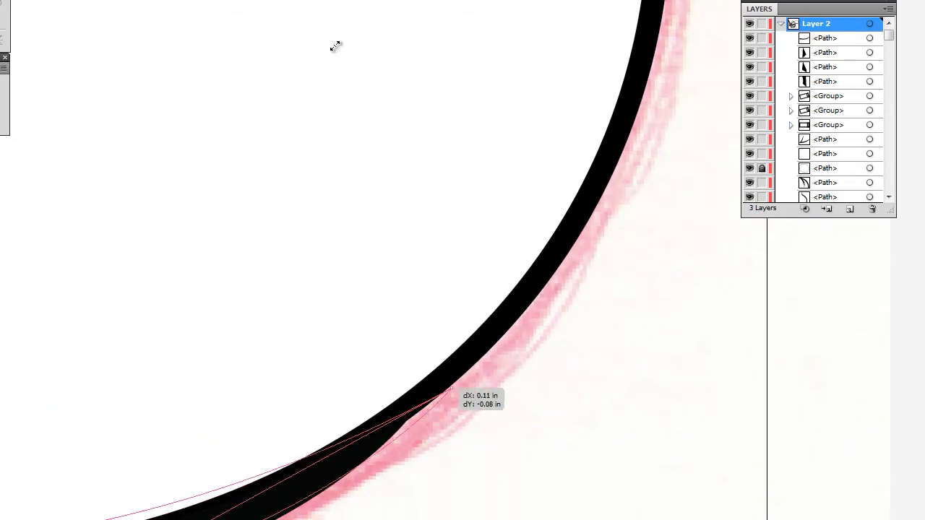
{"action": "left_click_drag", "start_coordinate": [412, 431], "coordinate": [454, 394]}
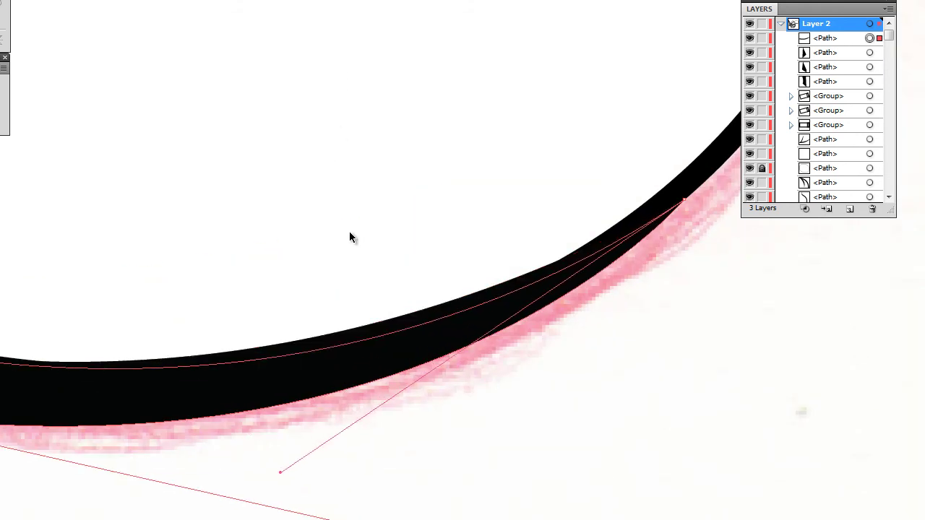
{"action": "key", "text": "ctrl+shift+a"}
{"action": "key", "text": "ctrl+minus"}
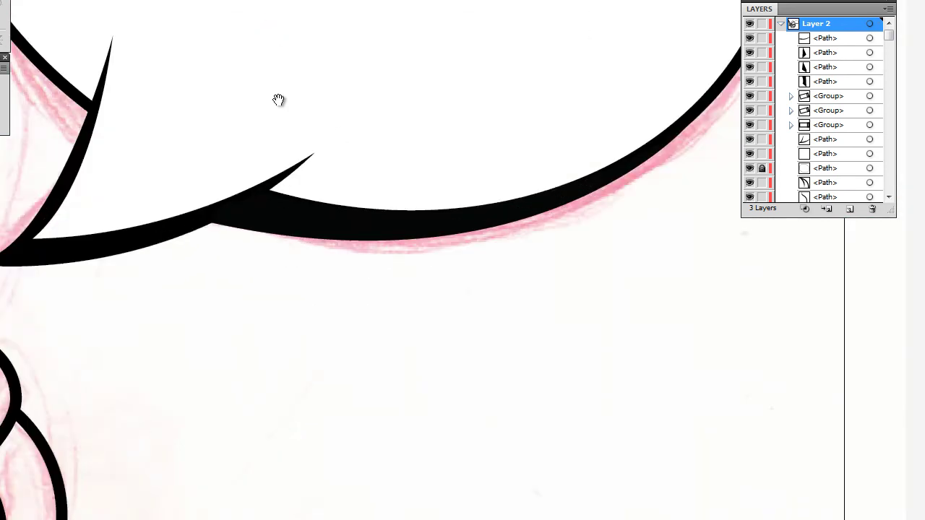
- Draw a black shadow shape along the bubble's tail and duplicate Layer 2 as backup
{"action": "left_click", "coordinate": [300, 412]}
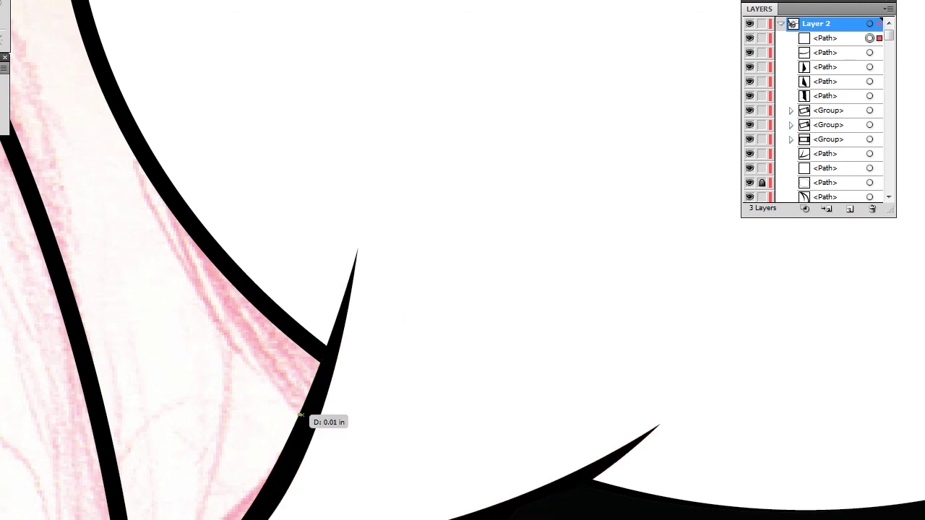
{"action": "left_click_drag", "start_coordinate": [206, 139], "coordinate": [197, 55]}
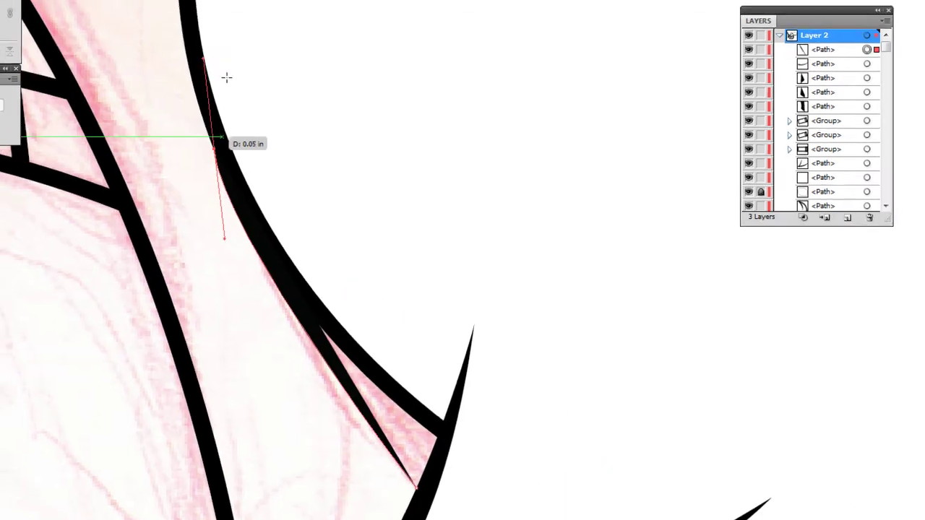
{"action": "left_click_drag", "start_coordinate": [492, 489], "coordinate": [552, 509]}
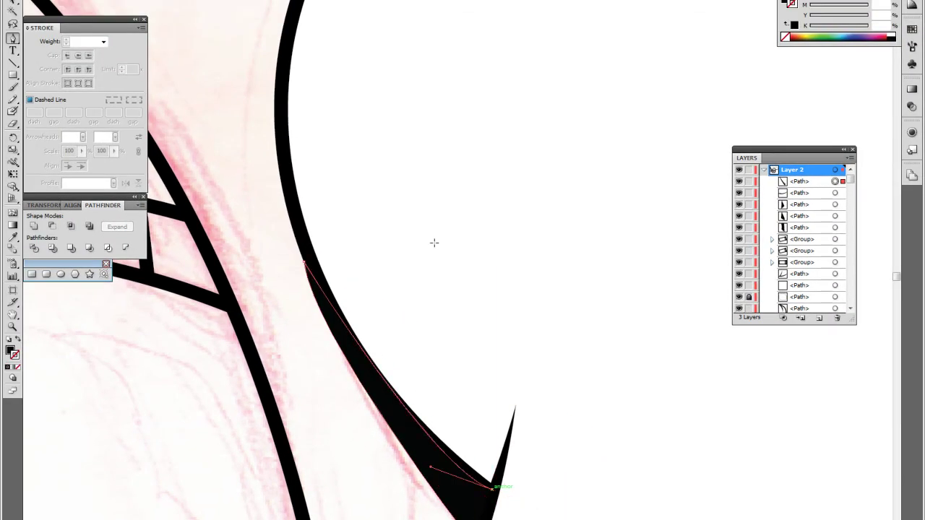
{"action": "left_click_drag", "start_coordinate": [494, 489], "coordinate": [448, 484]}
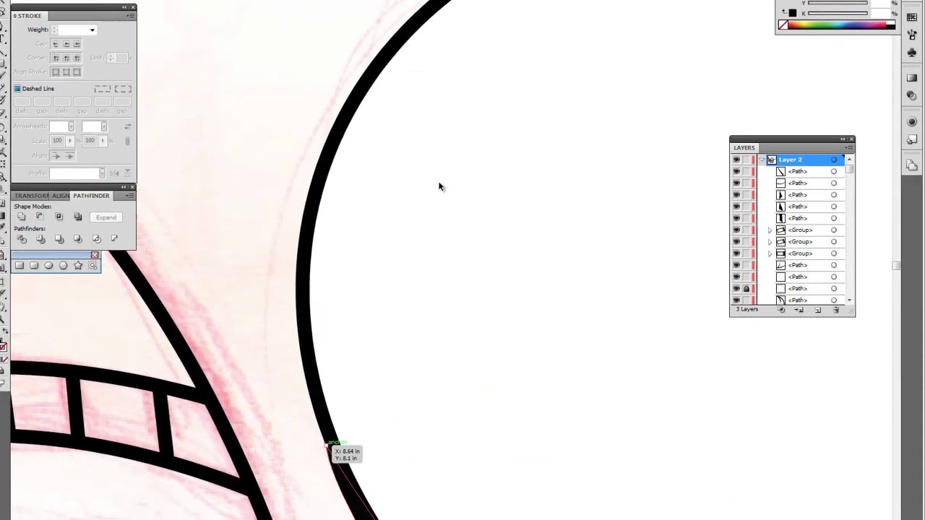
{"action": "left_click_drag", "start_coordinate": [171, 296], "coordinate": [181, 386]}
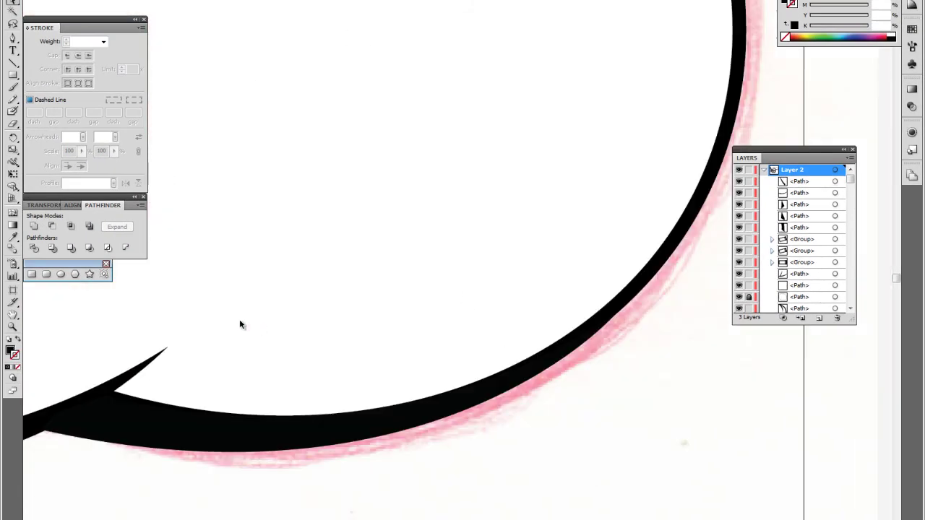
{"action": "key", "text": "ctrl+0"}
{"action": "left_click_drag", "start_coordinate": [244, 321], "coordinate": [341, 274]}
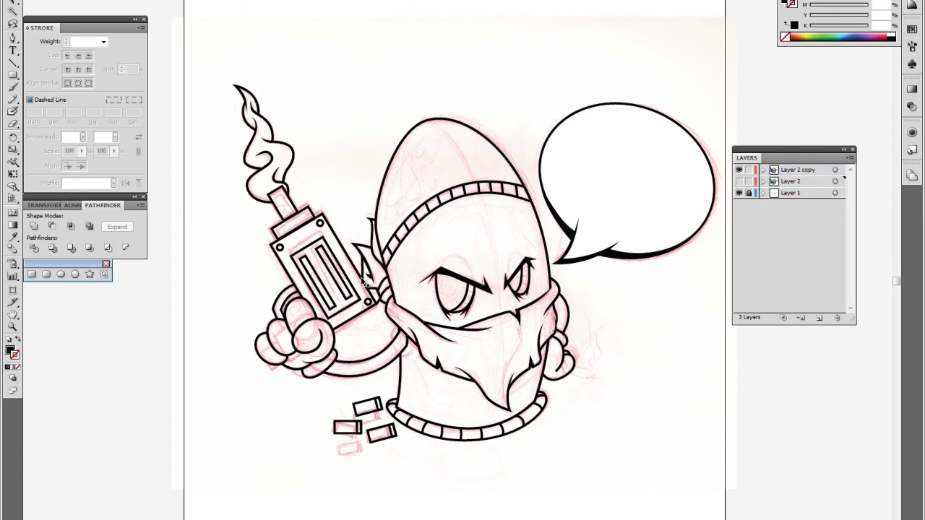
- Select all line art on Layer 2 copy and expand its fill and stroke into outlines
{"action": "key", "text": "ctrl+a"}
{"action": "key", "text": "alt+o"}
{"action": "key", "text": "e"}
{"action": "key", "text": "Return"}
- Merge the expanded shapes with Pathfinder Merge and expand the merged result
{"action": "left_click", "coordinate": [71, 247]}
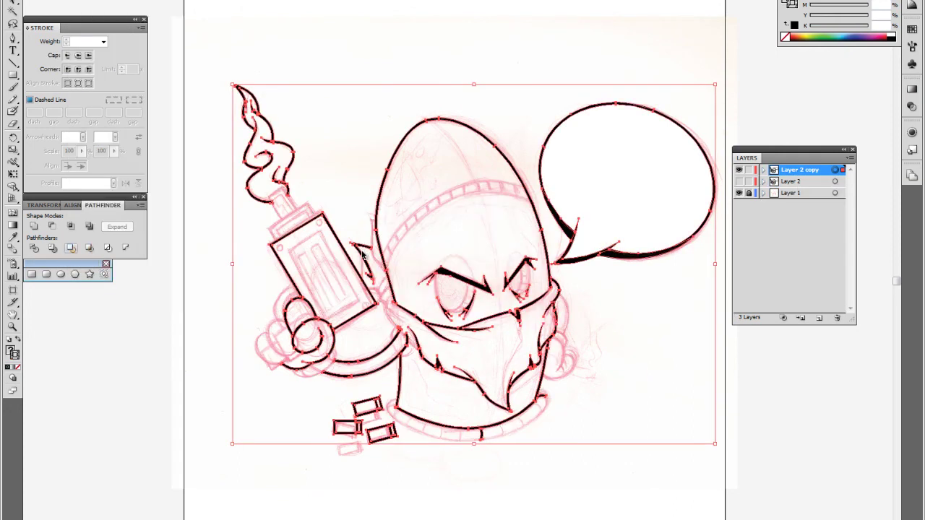
{"action": "key", "text": "alt+o"}
{"action": "key", "text": "e"}
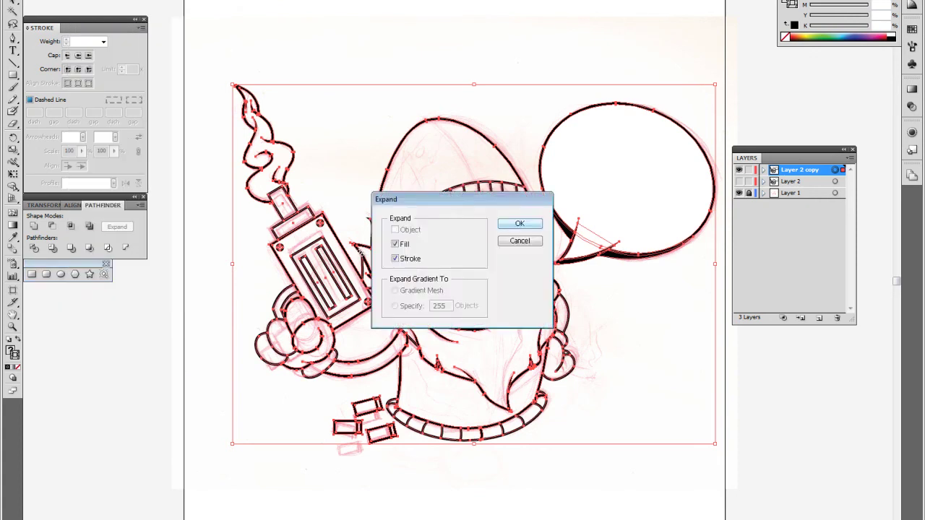
{"action": "key", "text": "Return"}
{"action": "left_click", "coordinate": [373, 288]}
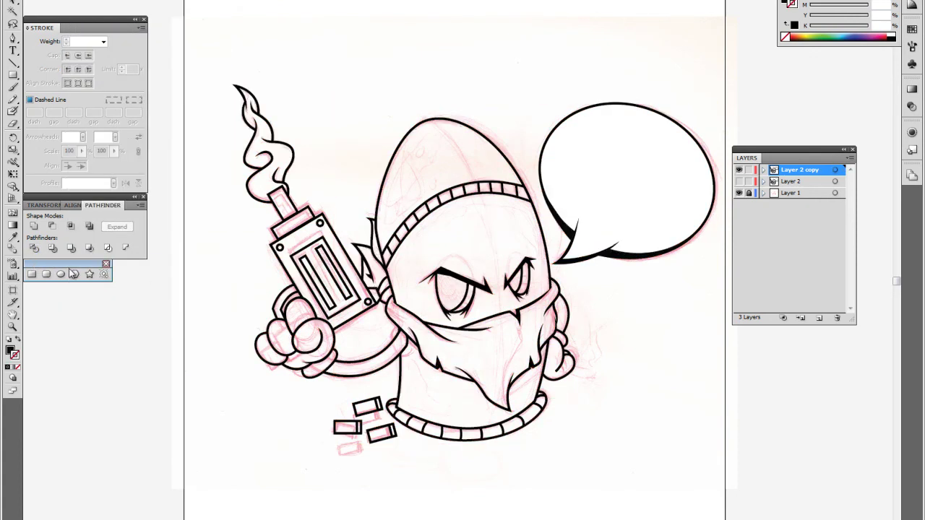
- Reselect all the artwork and expand it once more
{"action": "scroll", "coordinate": [301, 299], "scroll_direction": "up", "scroll_amount": 1}
{"action": "key", "text": "ctrl+a"}
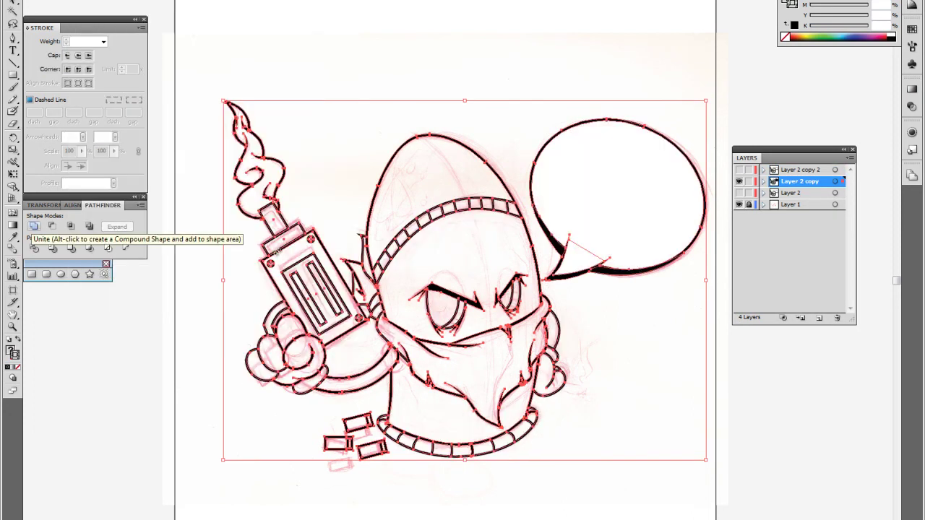
{"action": "left_click", "coordinate": [101, 144]}
{"action": "key", "text": "Return"}
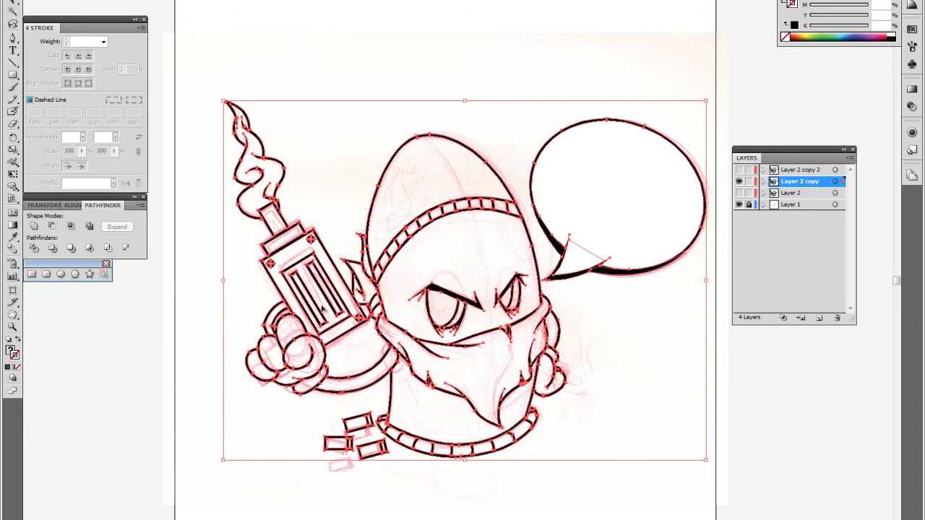